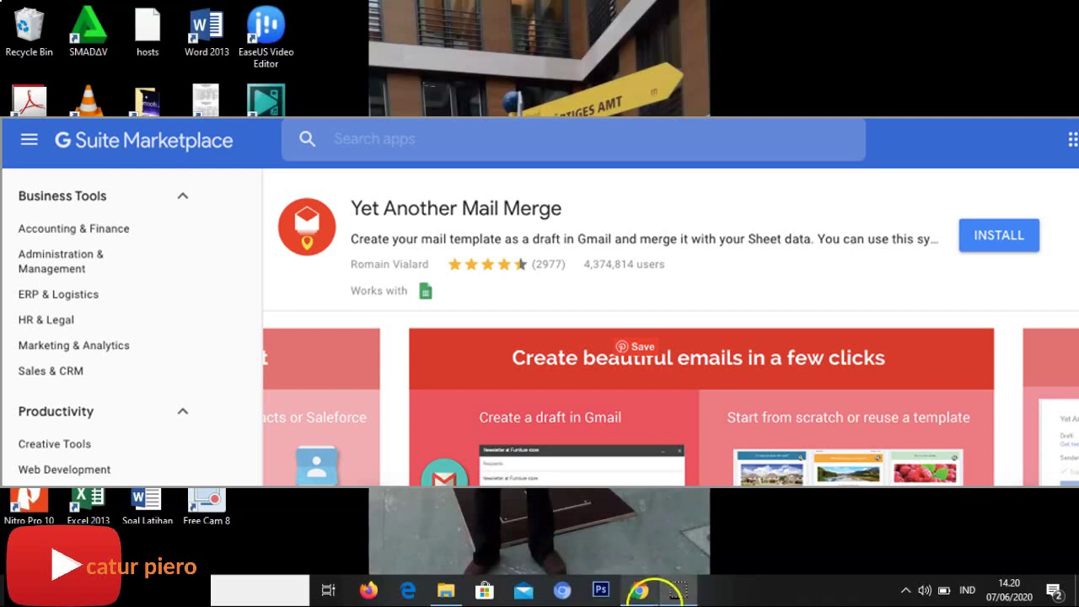
In Chrome, sign in to Gmail with the first listed account and open Google Drive from the inbox
{"action": "left_click", "coordinate": [640, 590]}
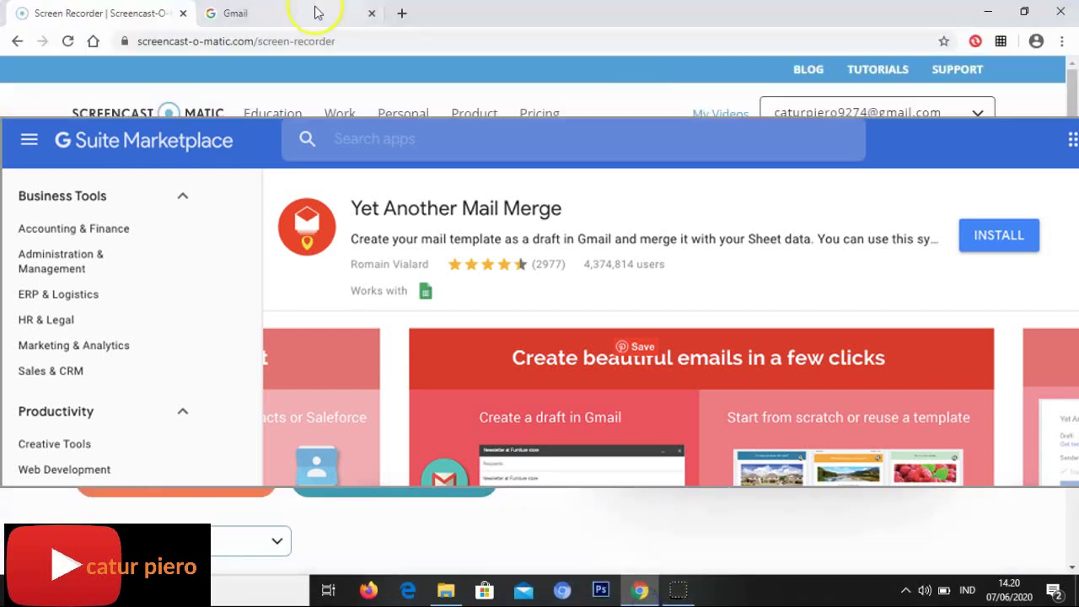
{"action": "left_click", "coordinate": [283, 11]}
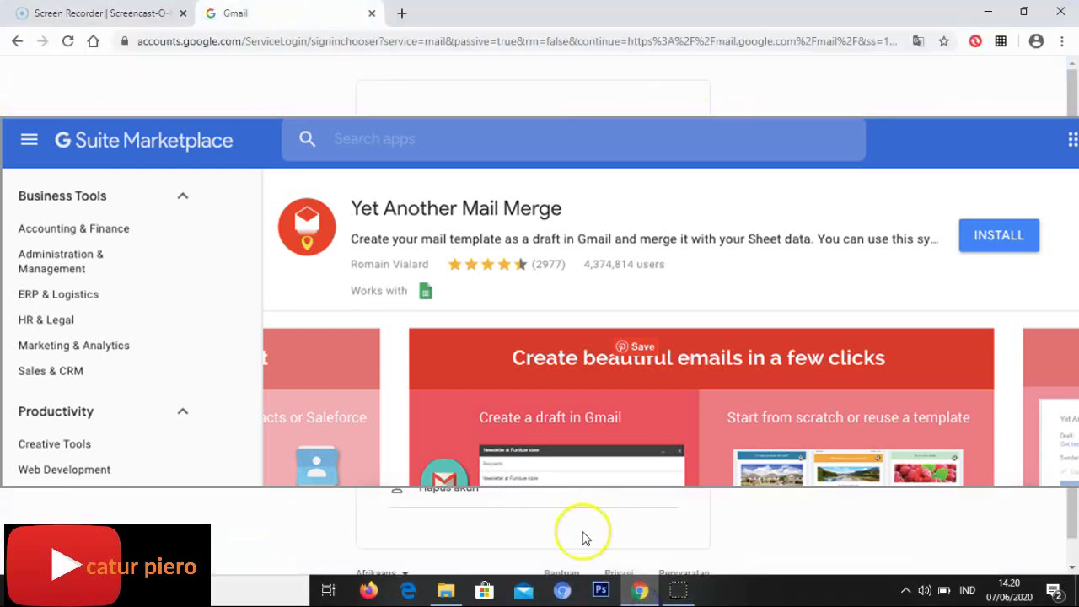
{"action": "left_click", "coordinate": [465, 217]}
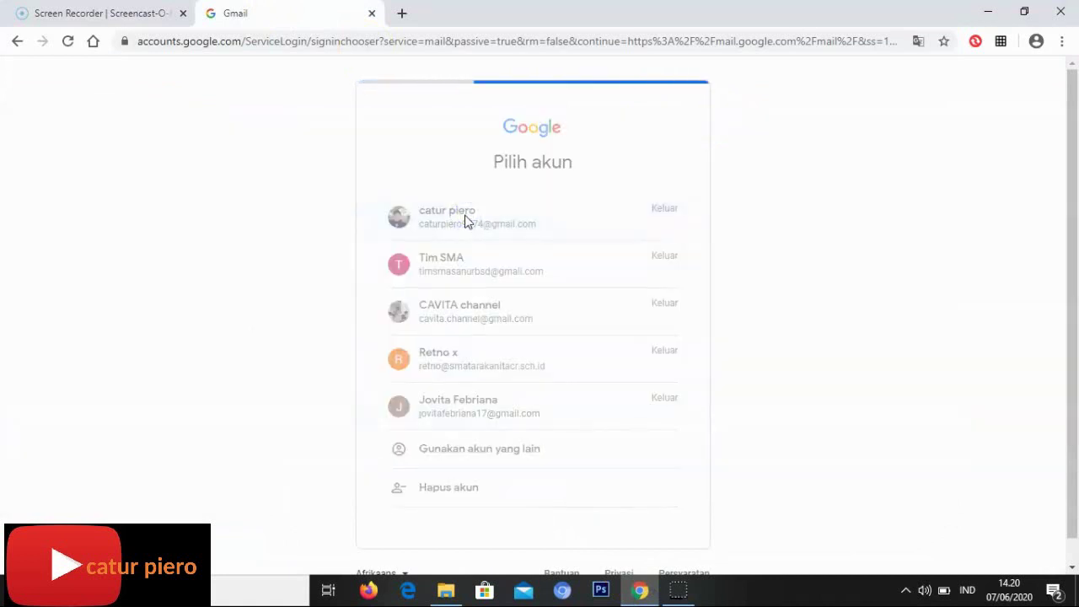
{"action": "left_click", "coordinate": [624, 368]}
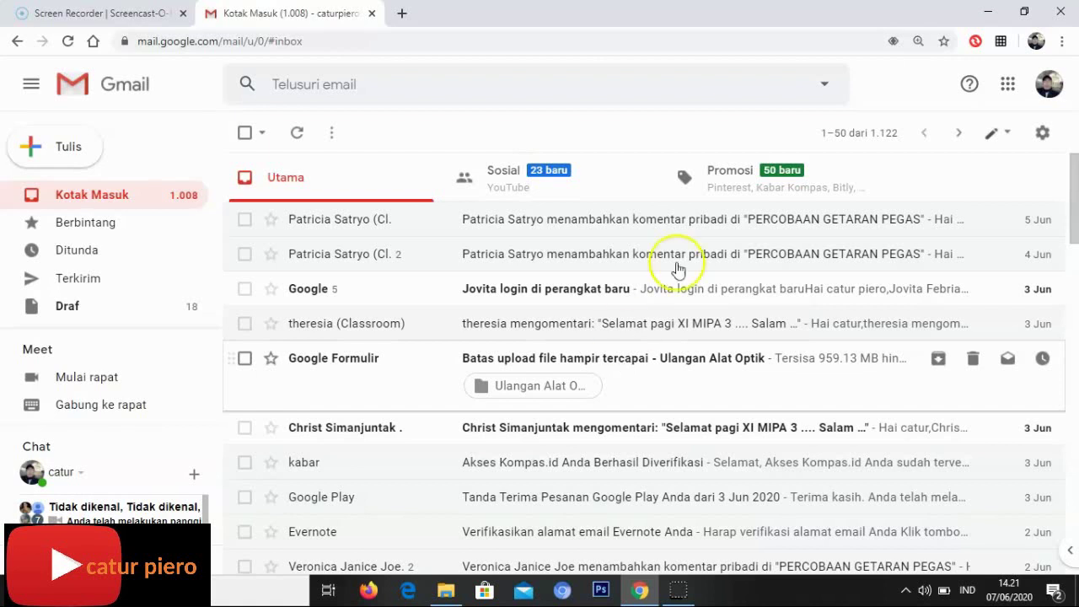
{"action": "left_click", "coordinate": [1007, 87]}
{"action": "left_click", "coordinate": [947, 360]}
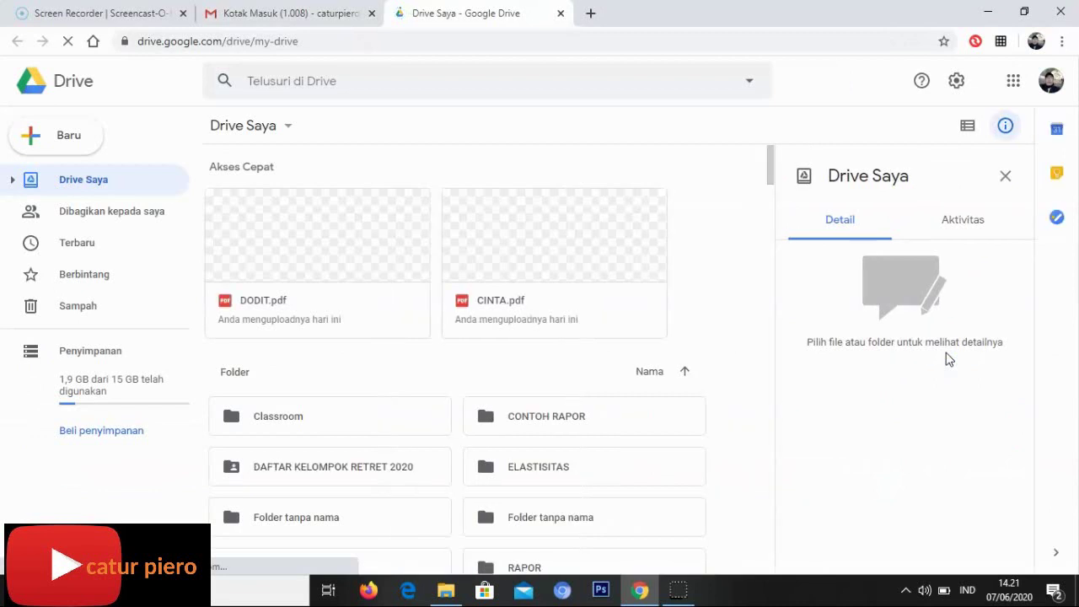
Switch to File Explorer and open the DATA SISWA workbook in the MAIL MERGE GMAIL folder to review its columns
{"action": "left_click", "coordinate": [447, 590]}
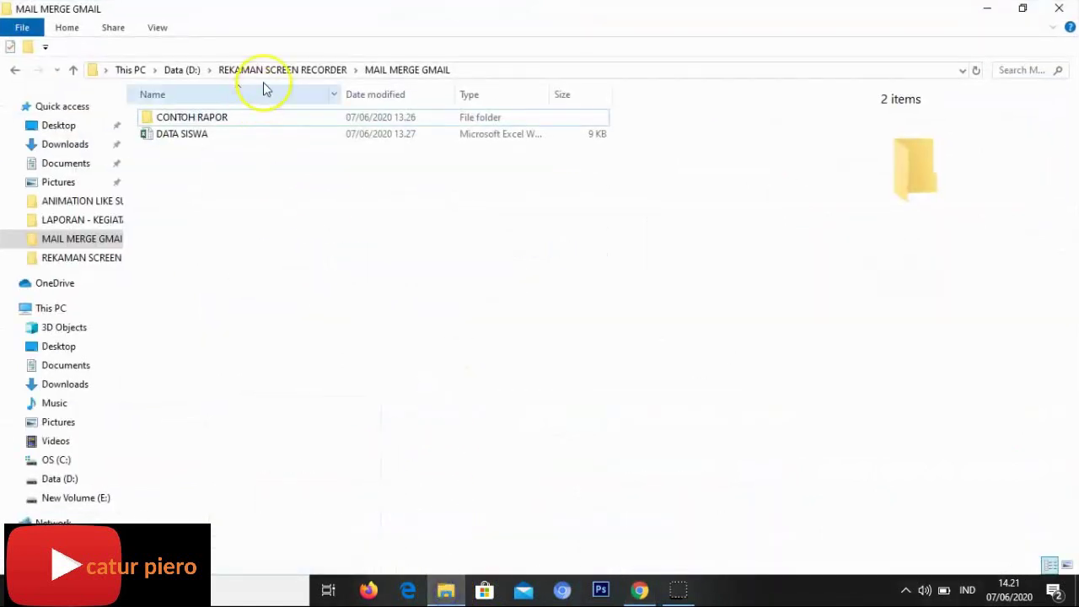
{"action": "double_click", "coordinate": [178, 144]}
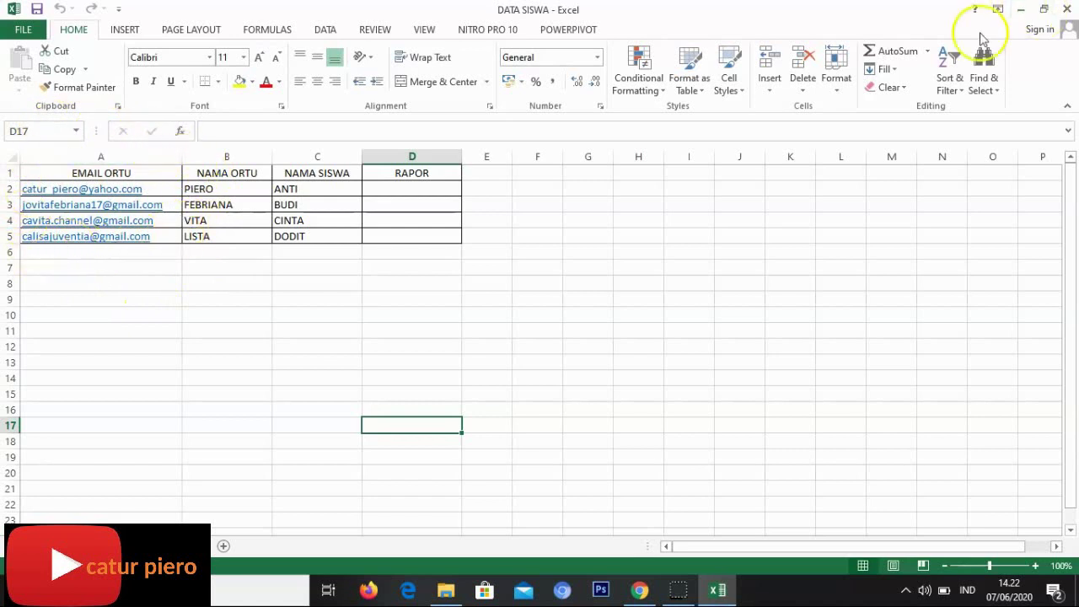
{"action": "left_click", "coordinate": [1021, 9]}
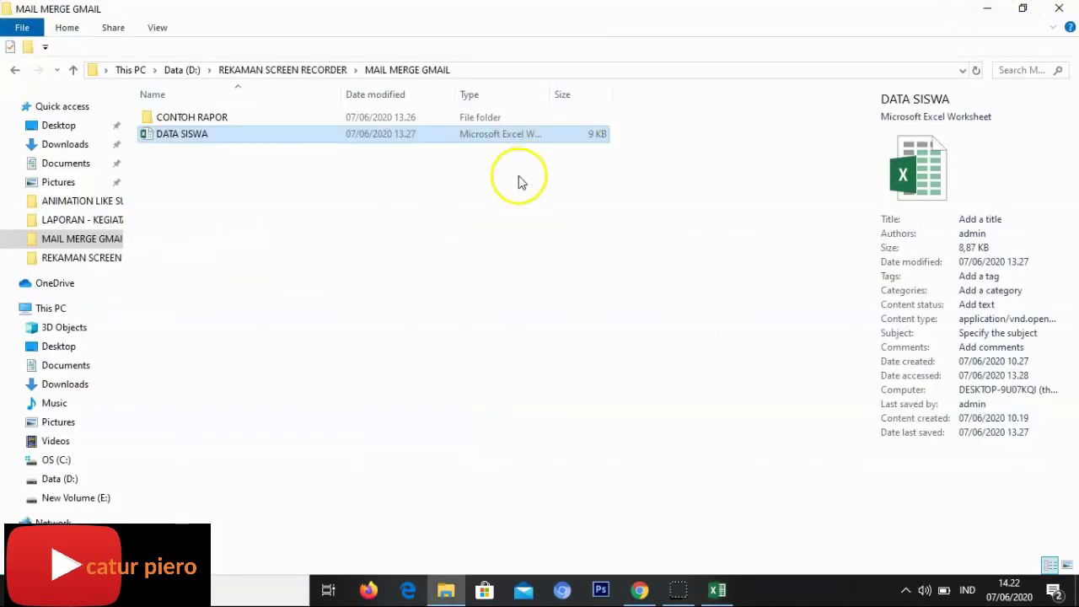
Return to Google Drive in Chrome, upload DATA SISWA from the MAIL MERGE GMAIL folder, and show the recent files
{"action": "left_click", "coordinate": [640, 591]}
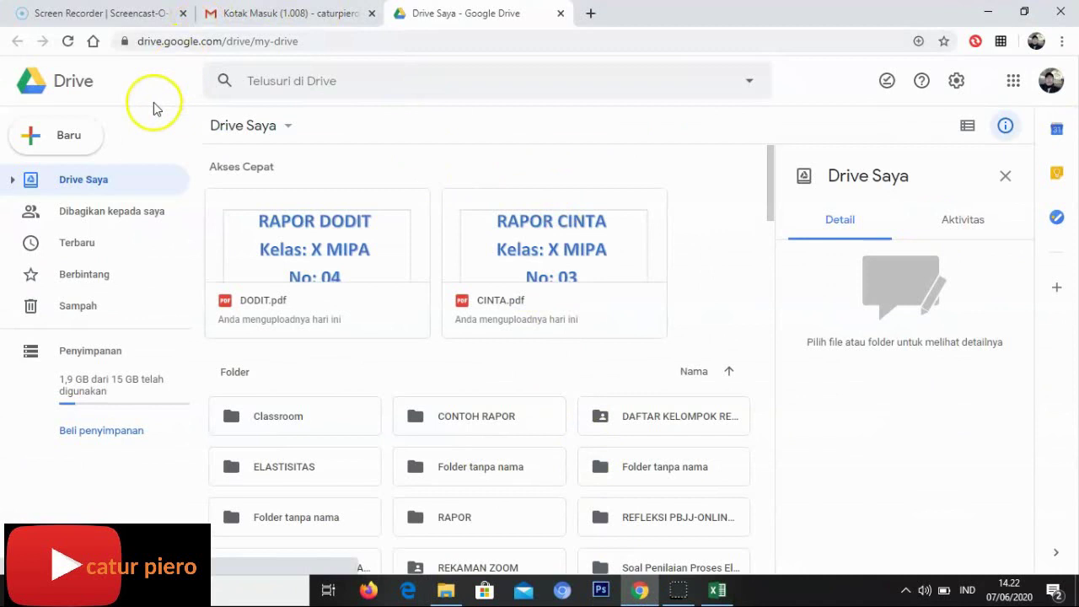
{"action": "left_click", "coordinate": [76, 145]}
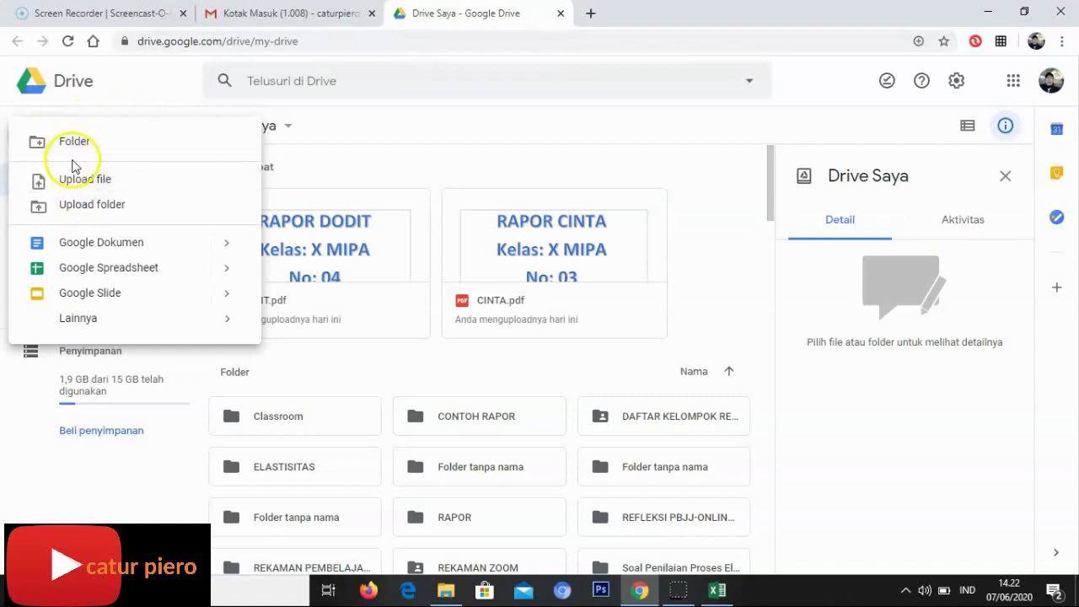
{"action": "left_click", "coordinate": [342, 165]}
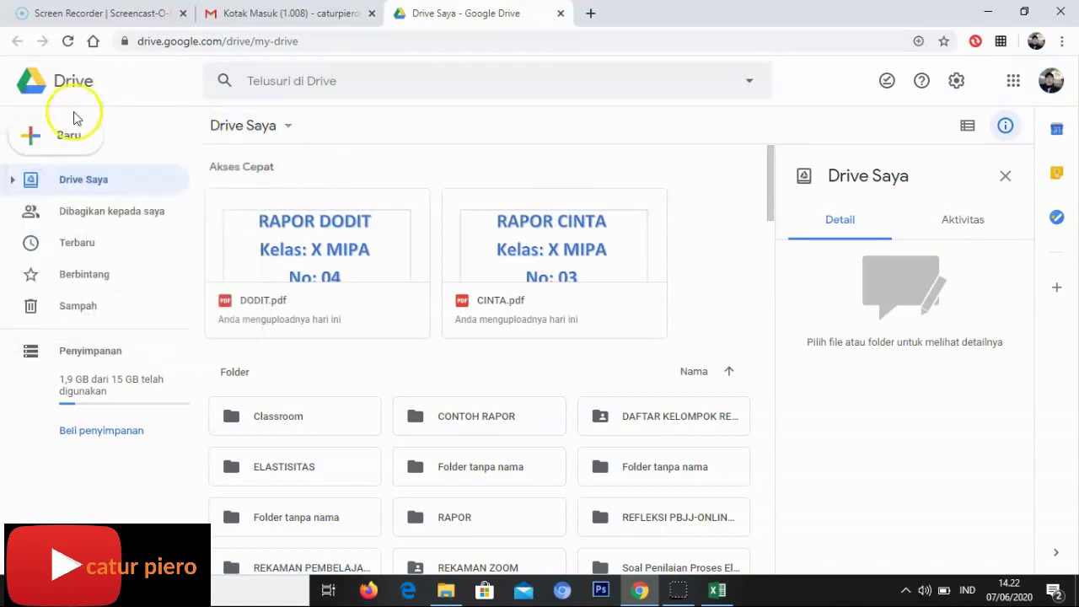
{"action": "left_click", "coordinate": [61, 140]}
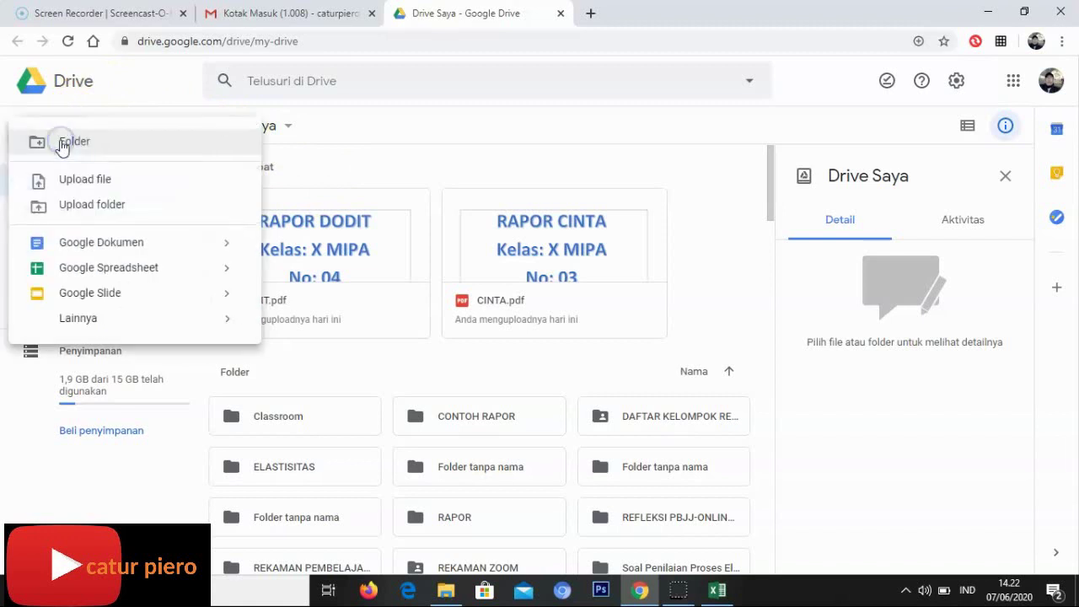
{"action": "left_click", "coordinate": [85, 187]}
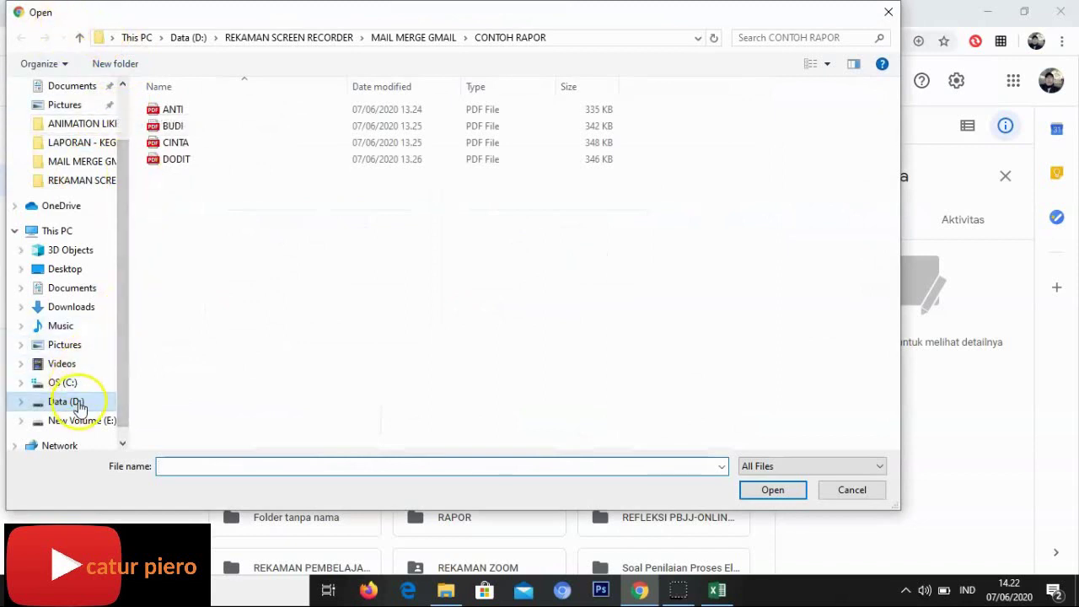
{"action": "left_click", "coordinate": [53, 161]}
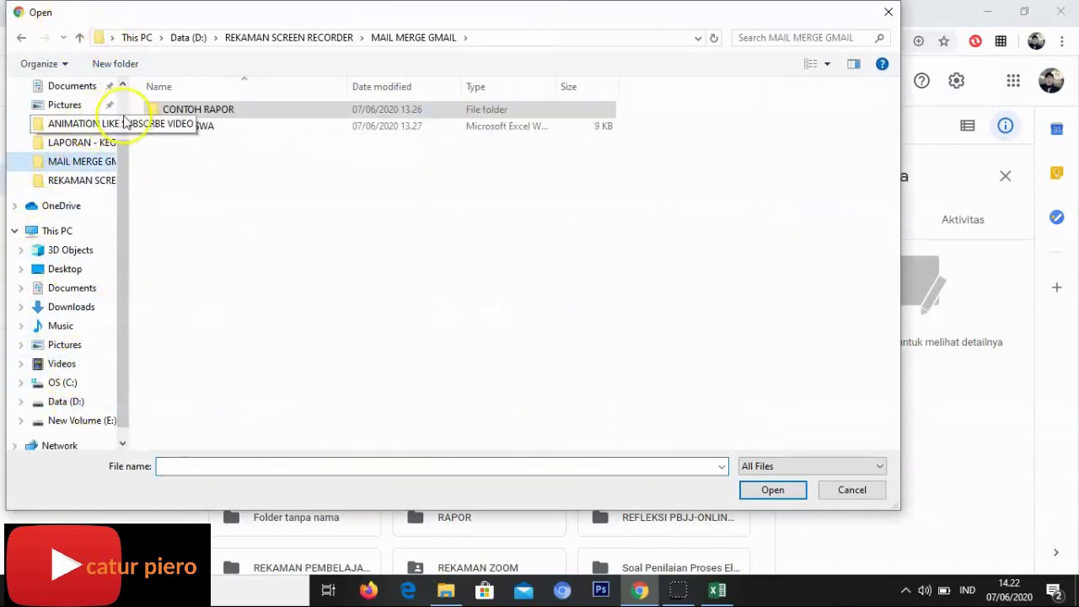
{"action": "left_click", "coordinate": [202, 128]}
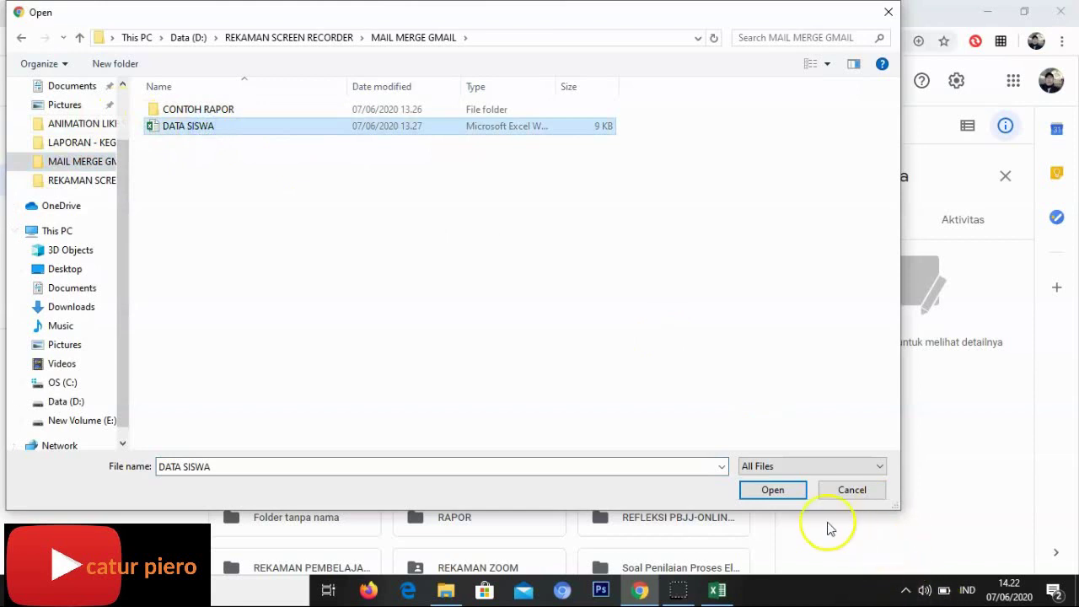
{"action": "left_click", "coordinate": [773, 491]}
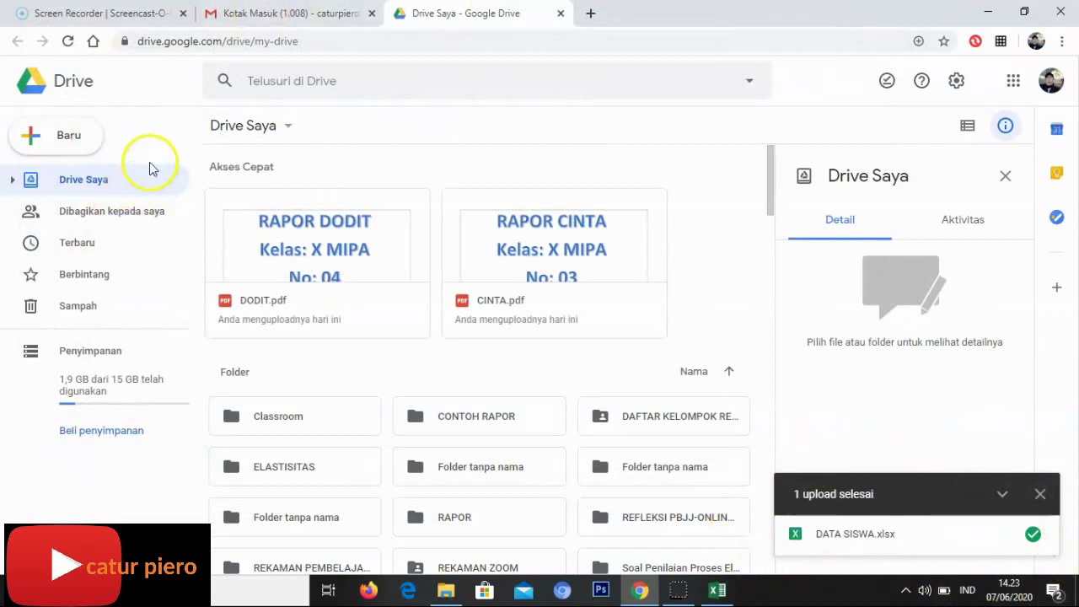
{"action": "left_click", "coordinate": [85, 248]}
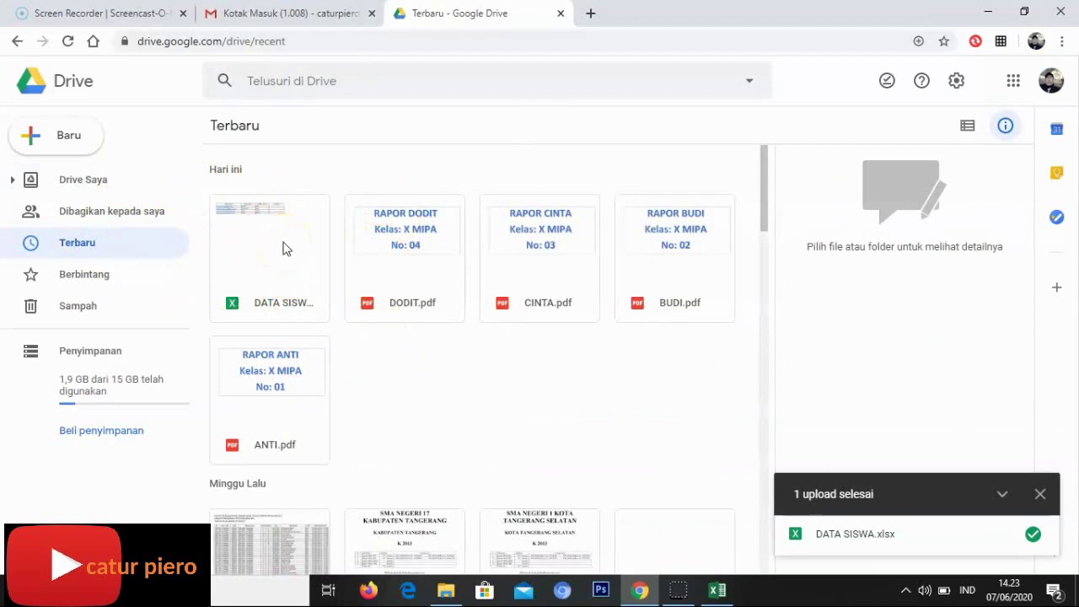
Check the student table in Excel again and return to Google Drive in Chrome
{"action": "left_click", "coordinate": [721, 590]}
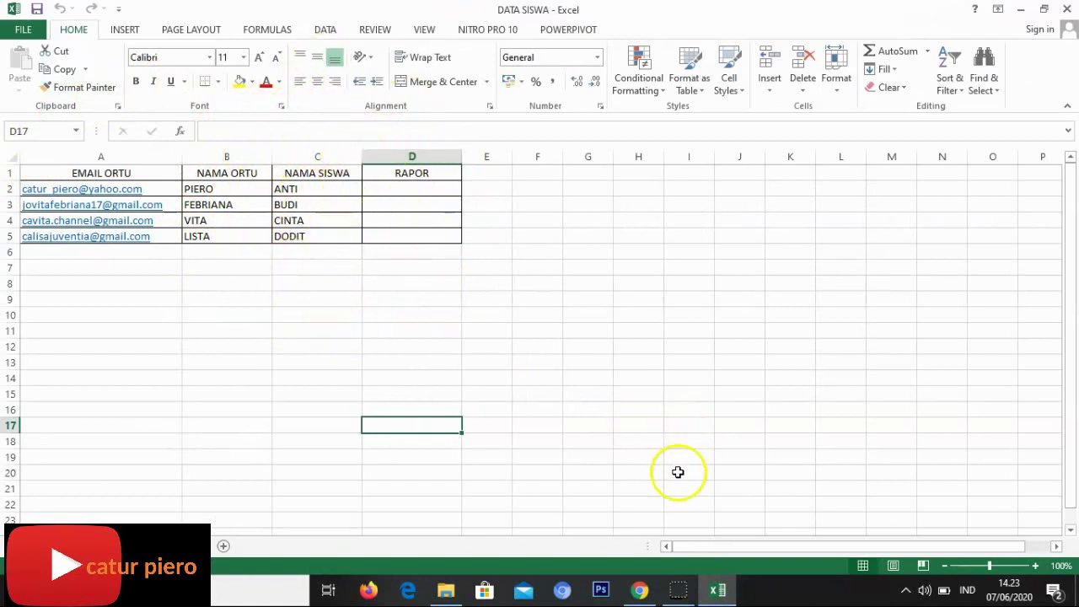
{"action": "left_click", "coordinate": [640, 591]}
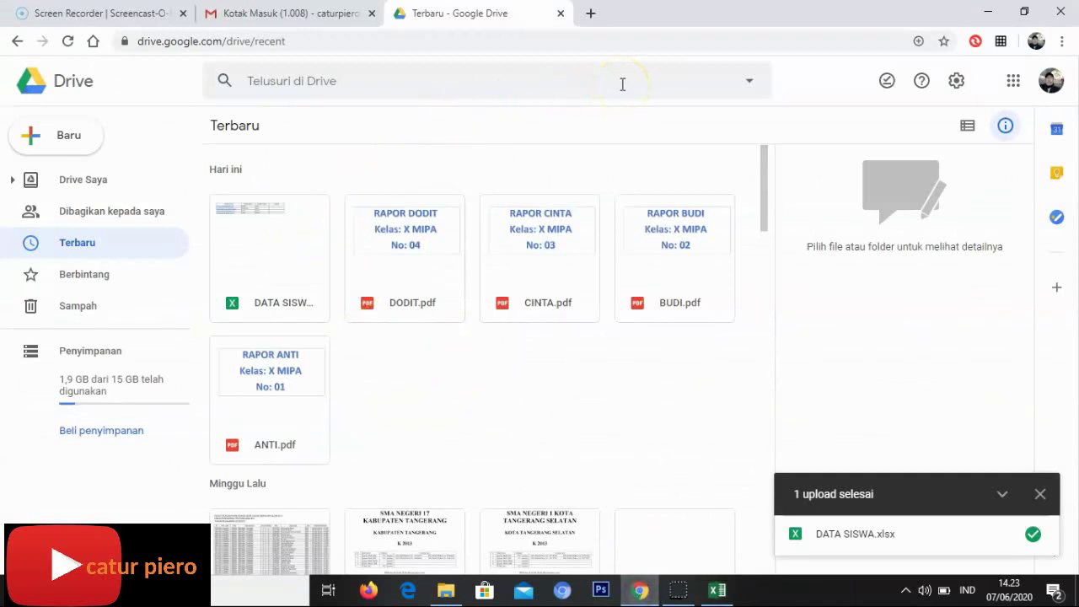
Create a new blank Google spreadsheet from Google Drive
{"action": "left_click", "coordinate": [47, 138]}
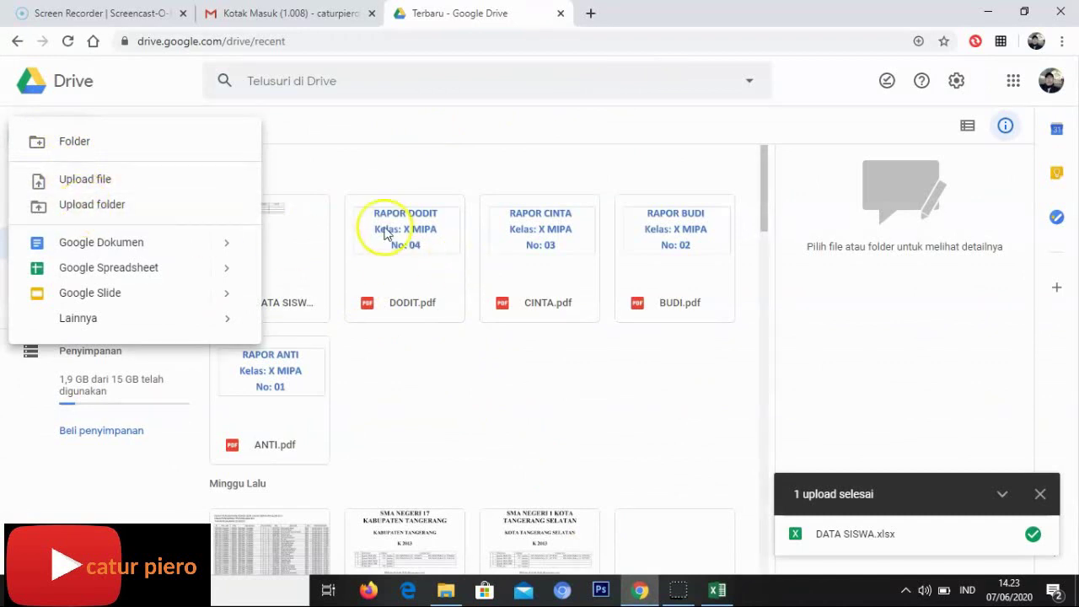
{"action": "left_click", "coordinate": [408, 161]}
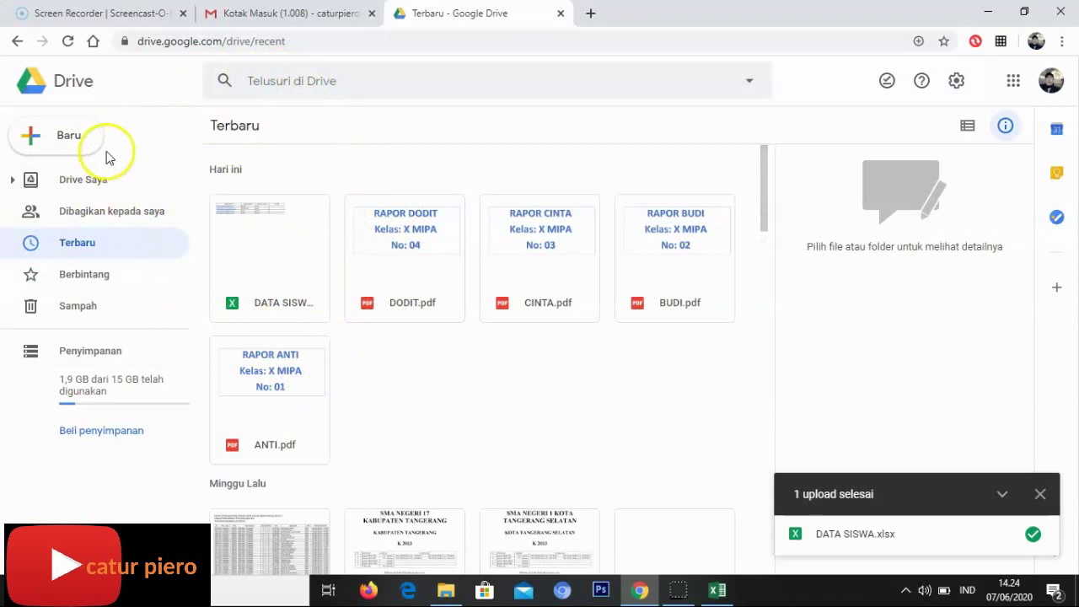
{"action": "left_click", "coordinate": [58, 144]}
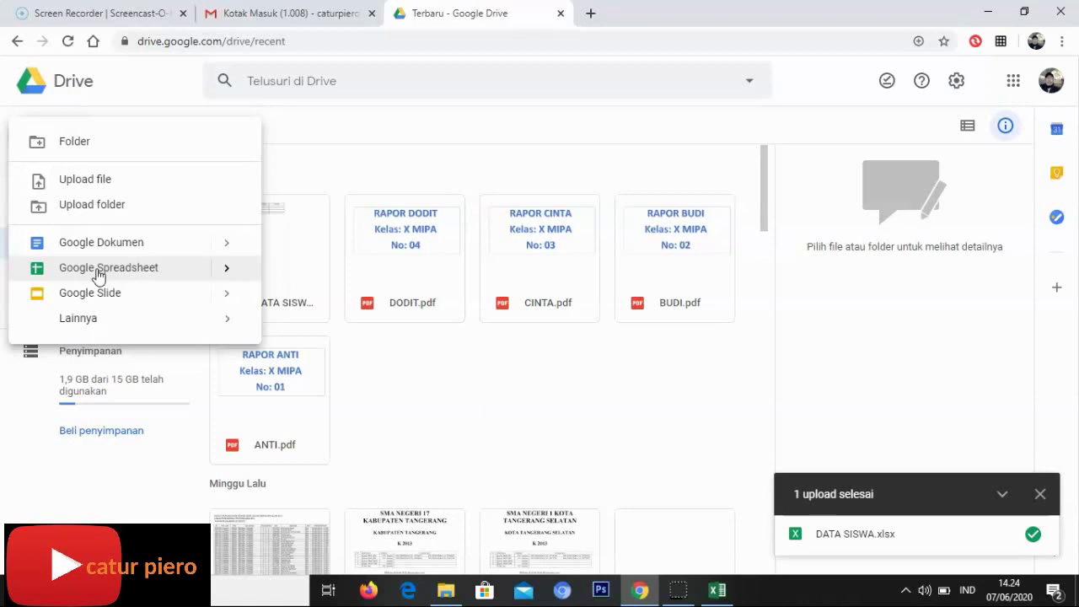
{"action": "left_click", "coordinate": [227, 268]}
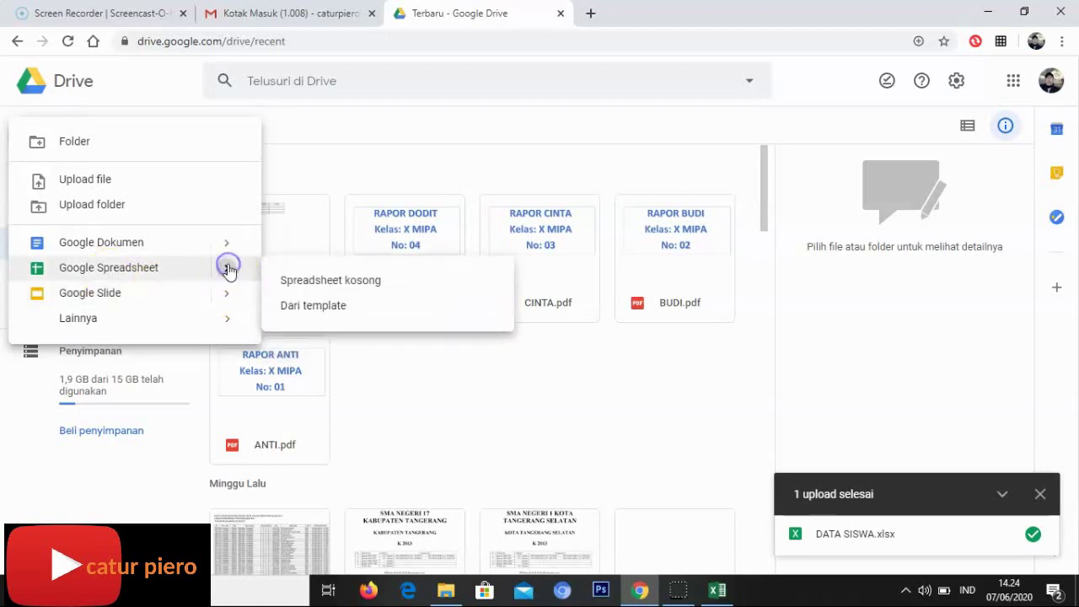
{"action": "left_click", "coordinate": [352, 290]}
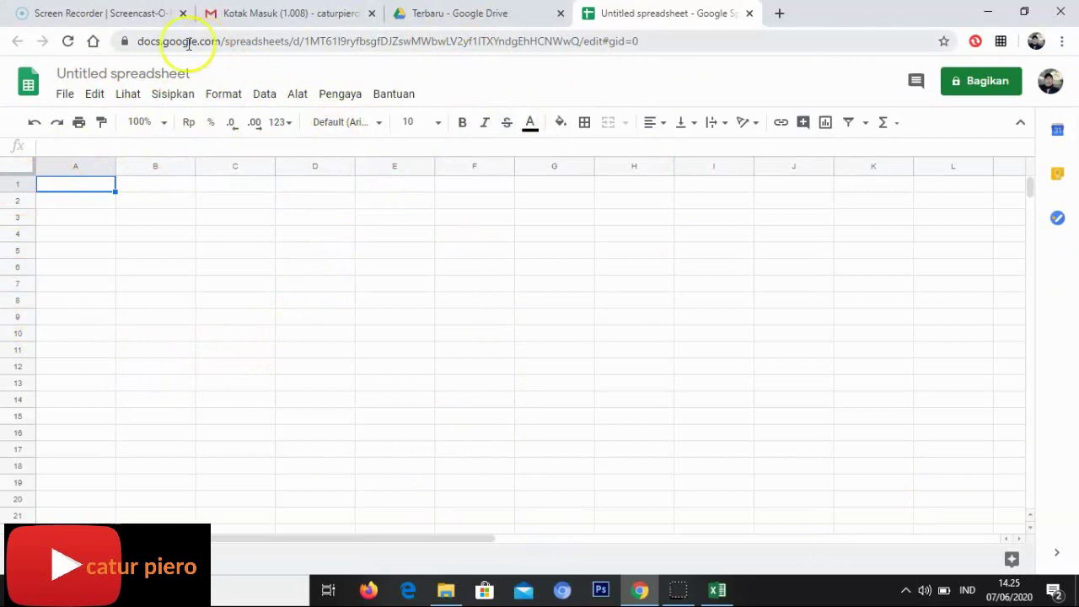
Import DATA SISWA.xlsx from the recent Drive files into the blank spreadsheet, using the Timpa spreadsheet option to replace its contents
{"action": "left_click", "coordinate": [66, 95]}
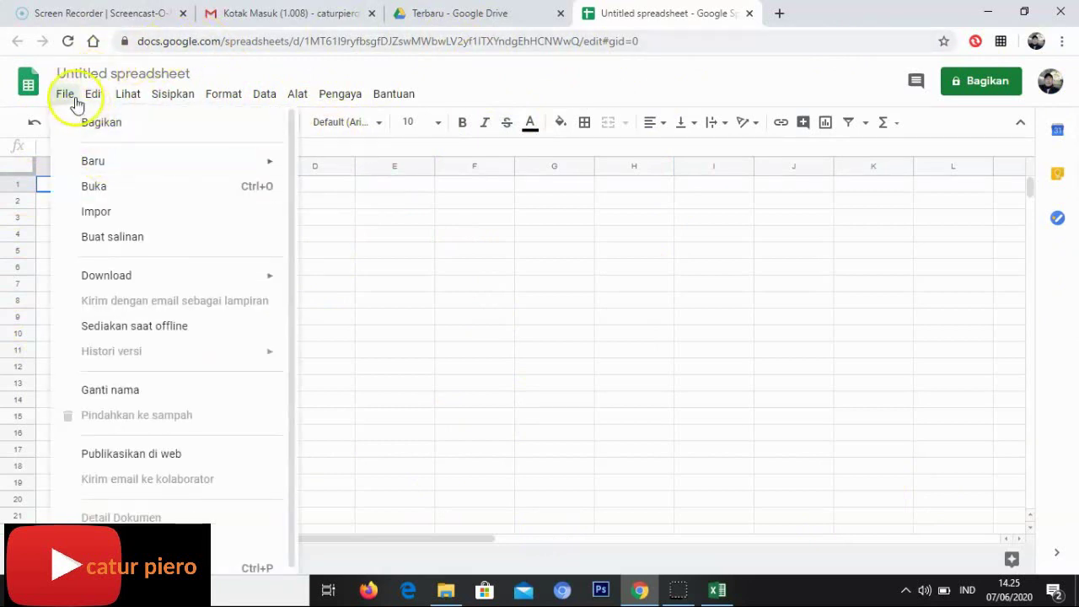
{"action": "left_click", "coordinate": [489, 253]}
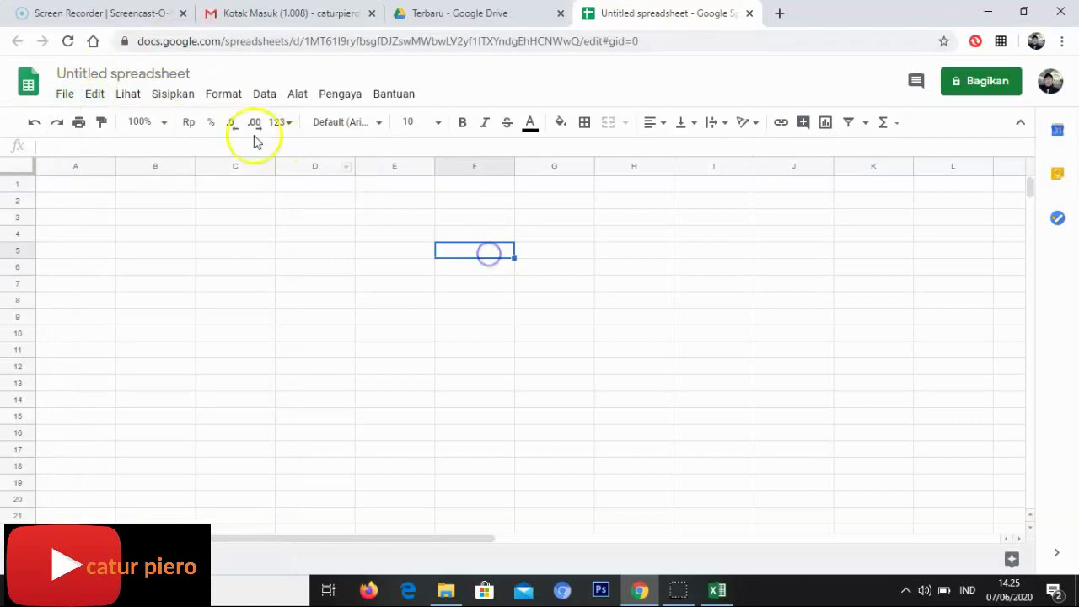
{"action": "left_click", "coordinate": [62, 95]}
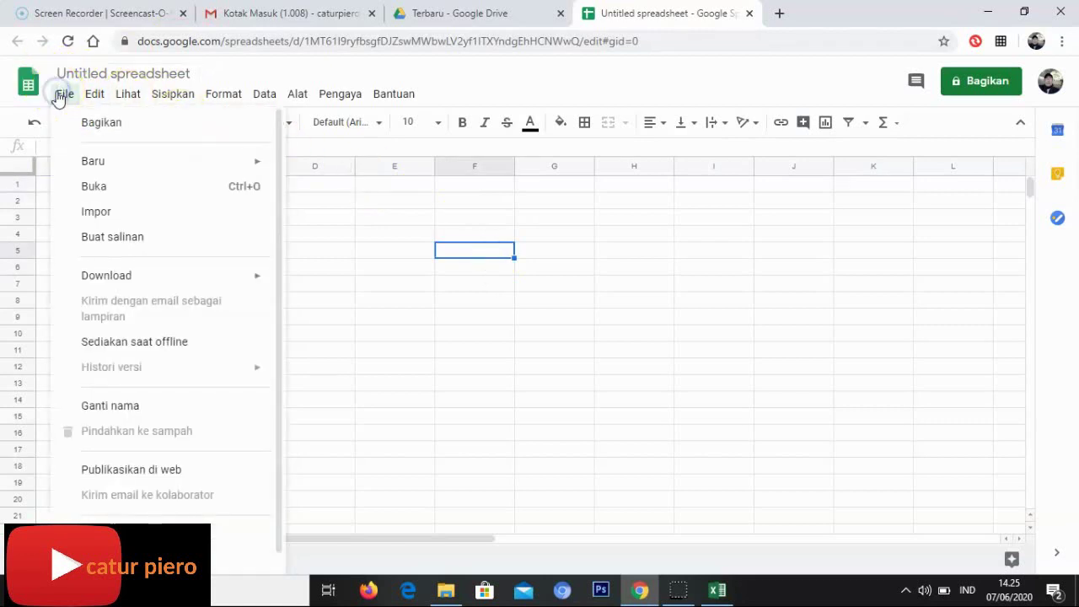
{"action": "left_click", "coordinate": [96, 212]}
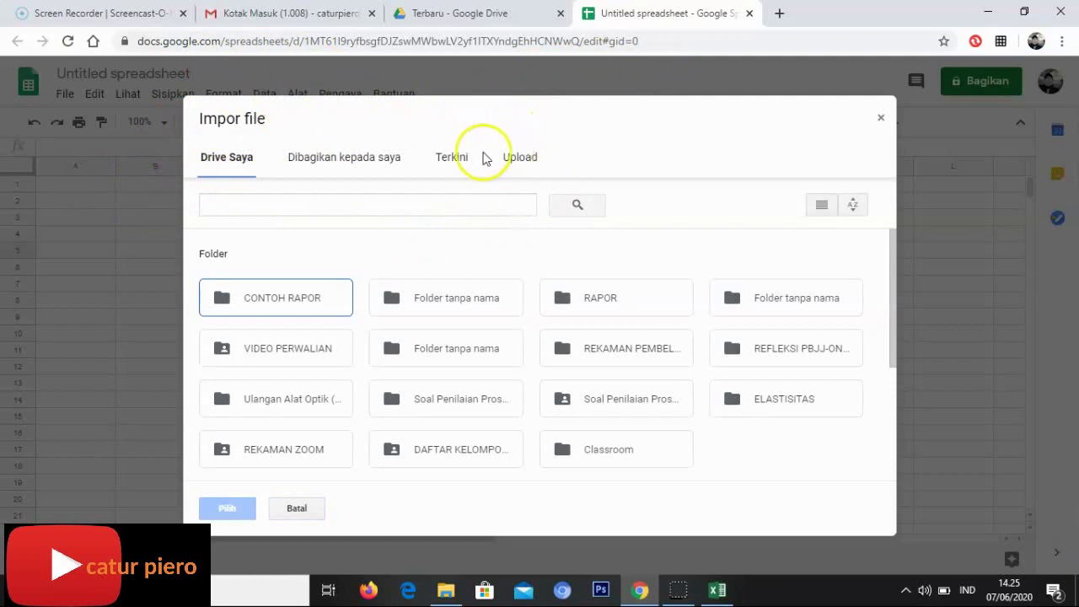
{"action": "left_click", "coordinate": [449, 159]}
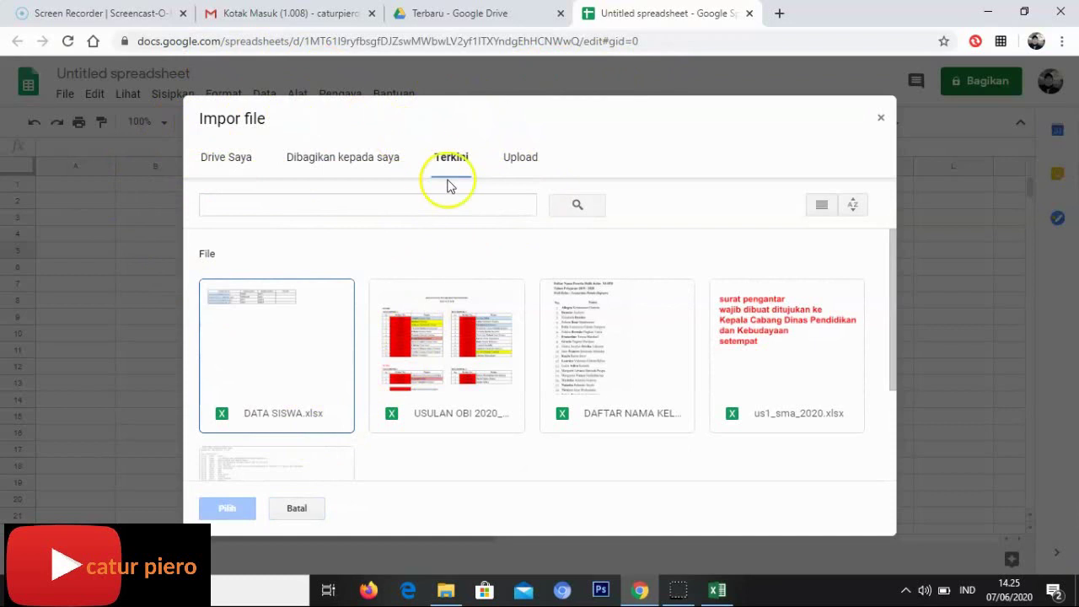
{"action": "left_click", "coordinate": [261, 401]}
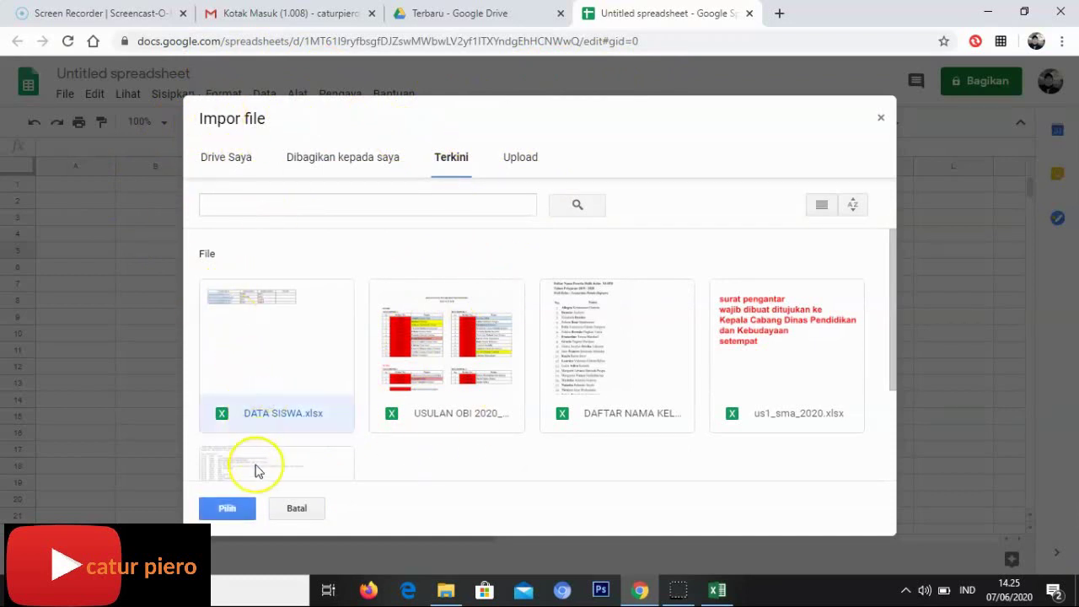
{"action": "left_click", "coordinate": [228, 510]}
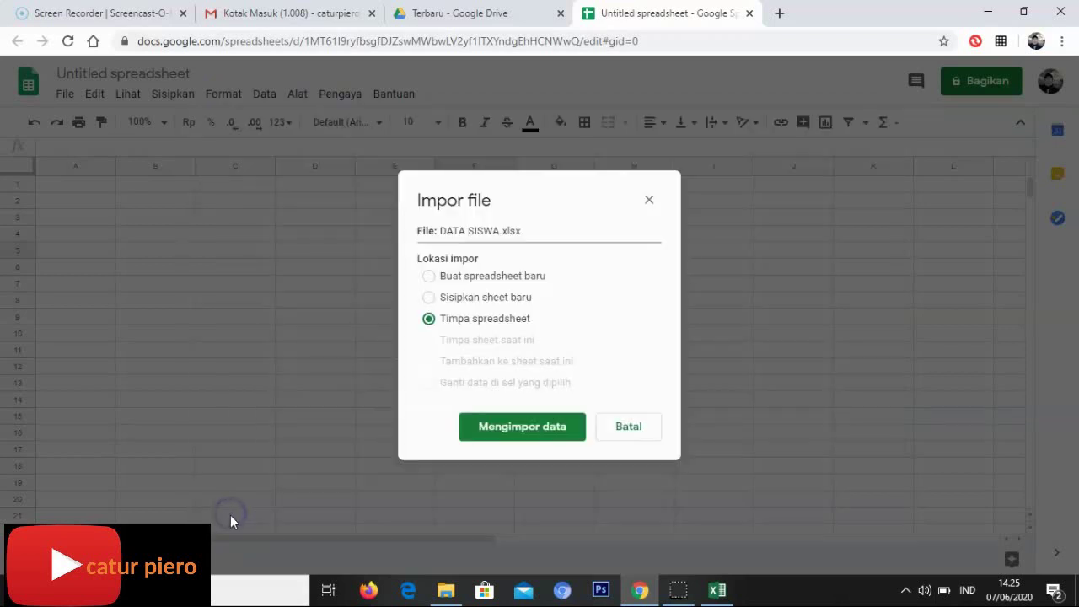
{"action": "left_click", "coordinate": [518, 428]}
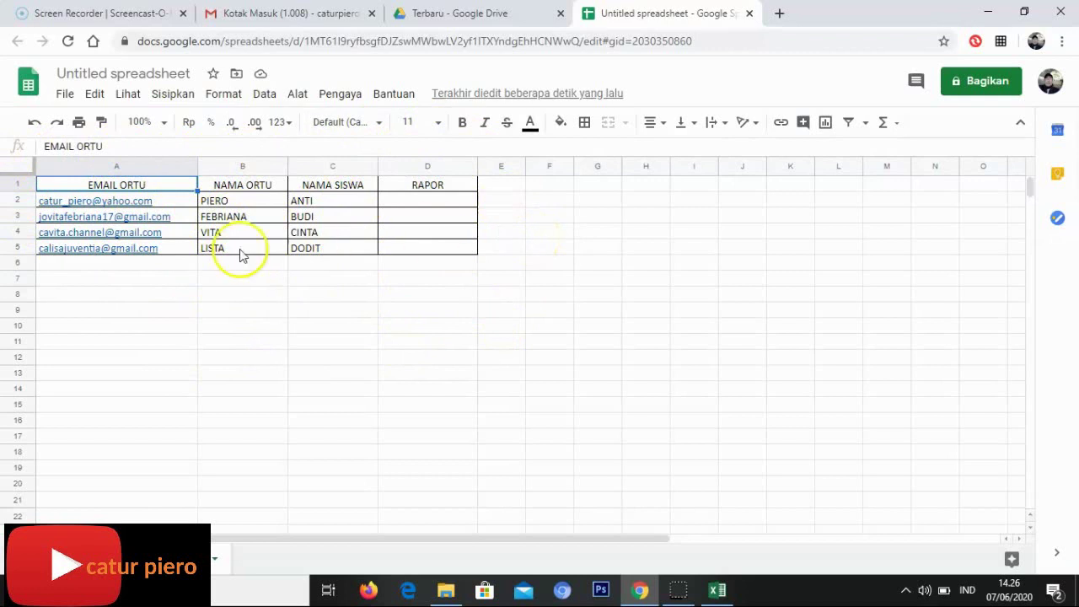
Switch to Google Drive, open the shareable link settings for ANTI.pdf and set access to Siapa saja yang memiliki link
{"action": "mouse_move", "coordinate": [99, 211]}
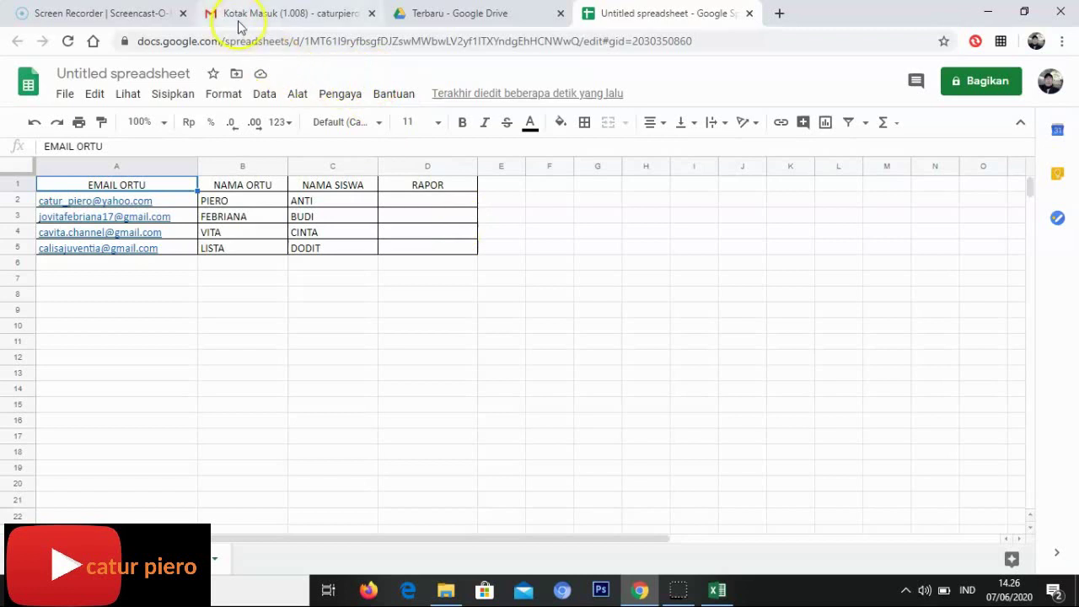
{"action": "left_click", "coordinate": [447, 15]}
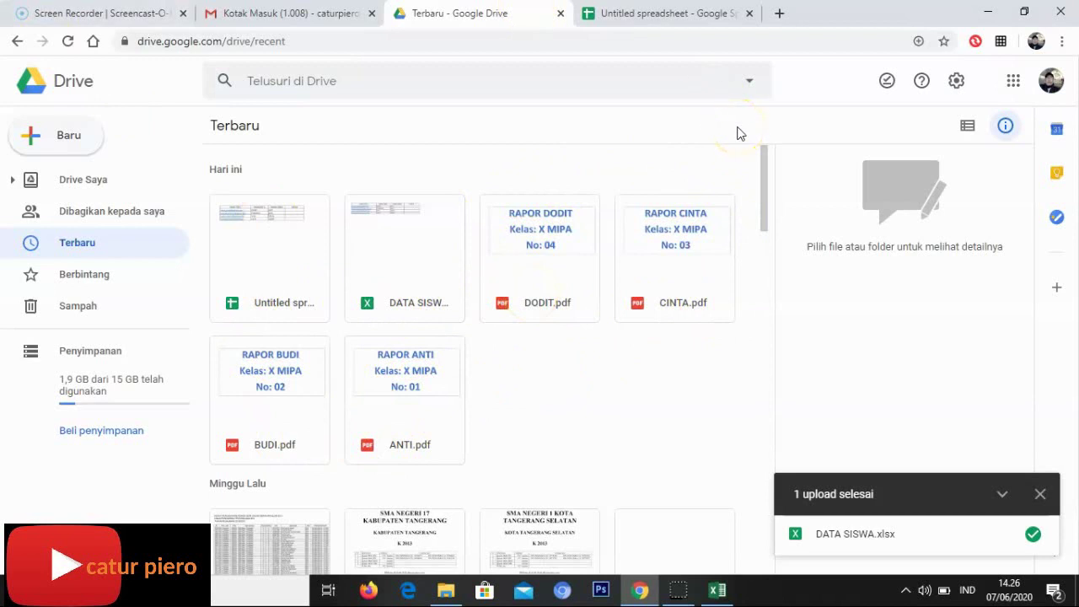
{"action": "left_click", "coordinate": [402, 451]}
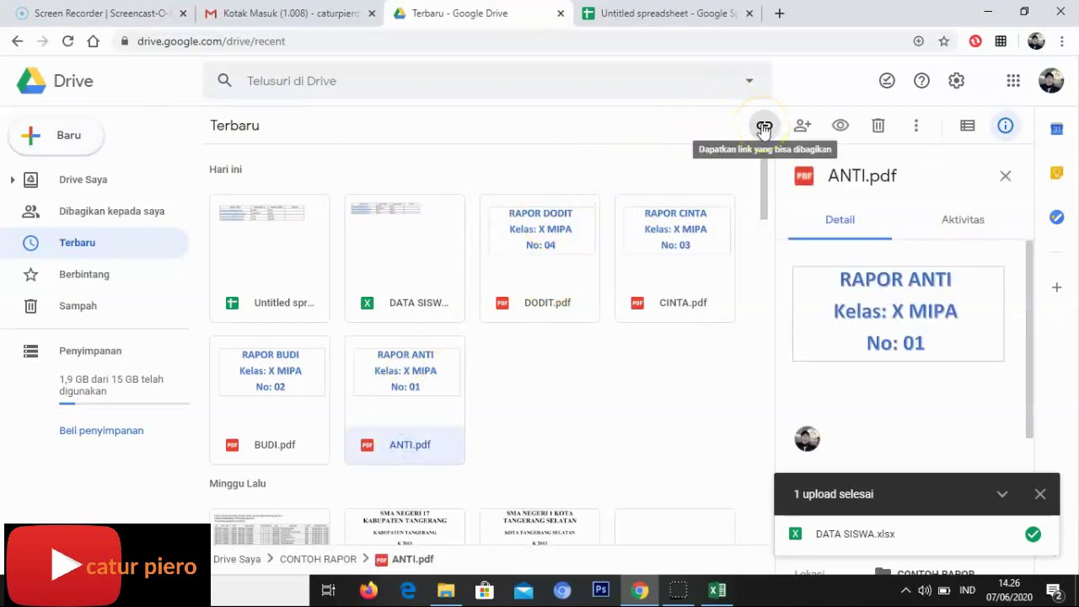
{"action": "left_click", "coordinate": [764, 127]}
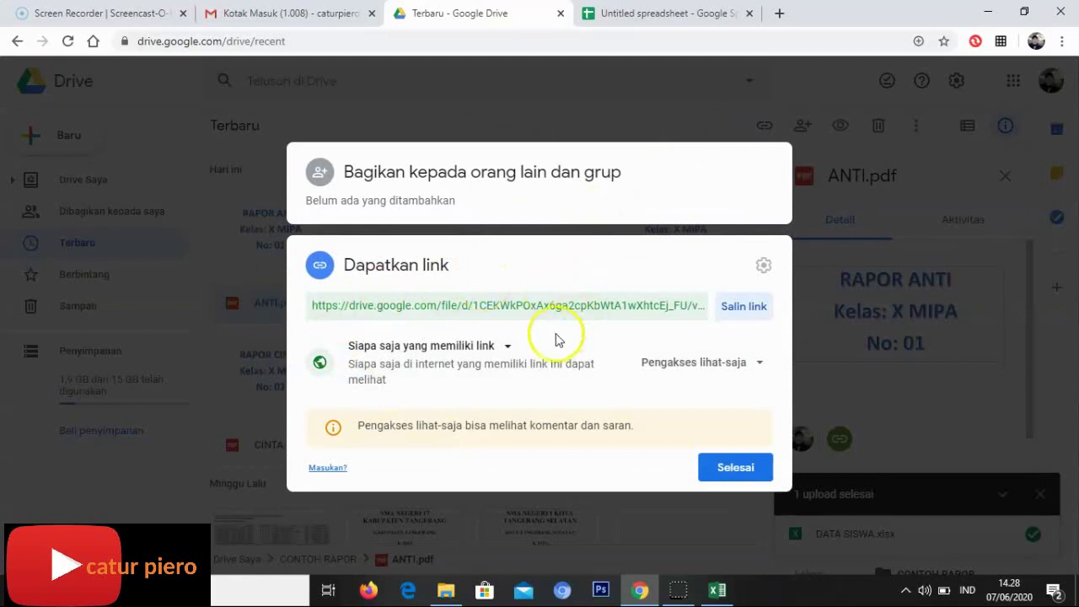
{"action": "left_click", "coordinate": [508, 351]}
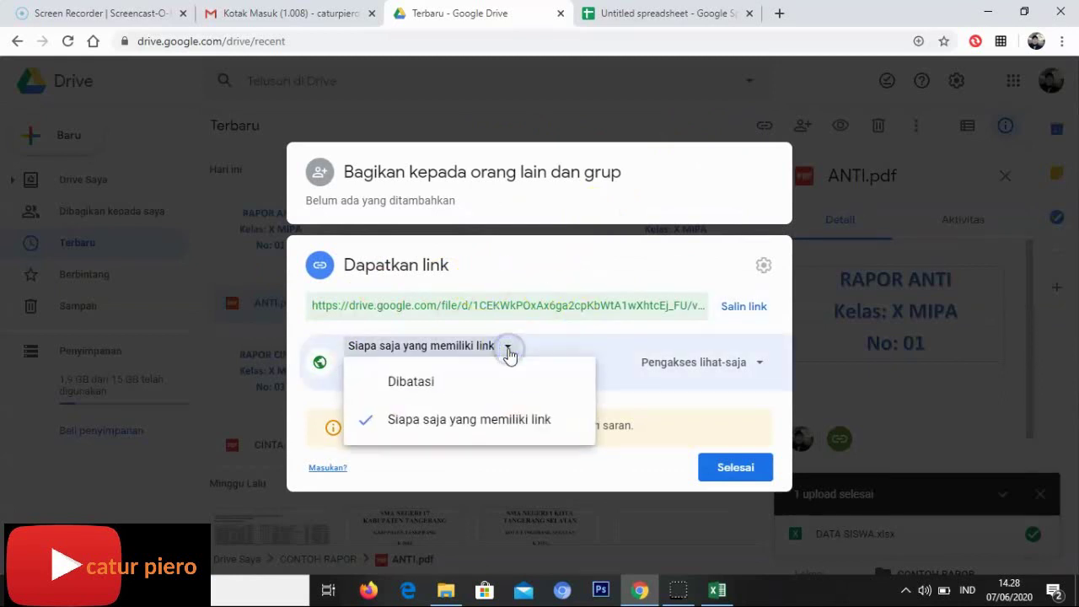
{"action": "left_click", "coordinate": [454, 425]}
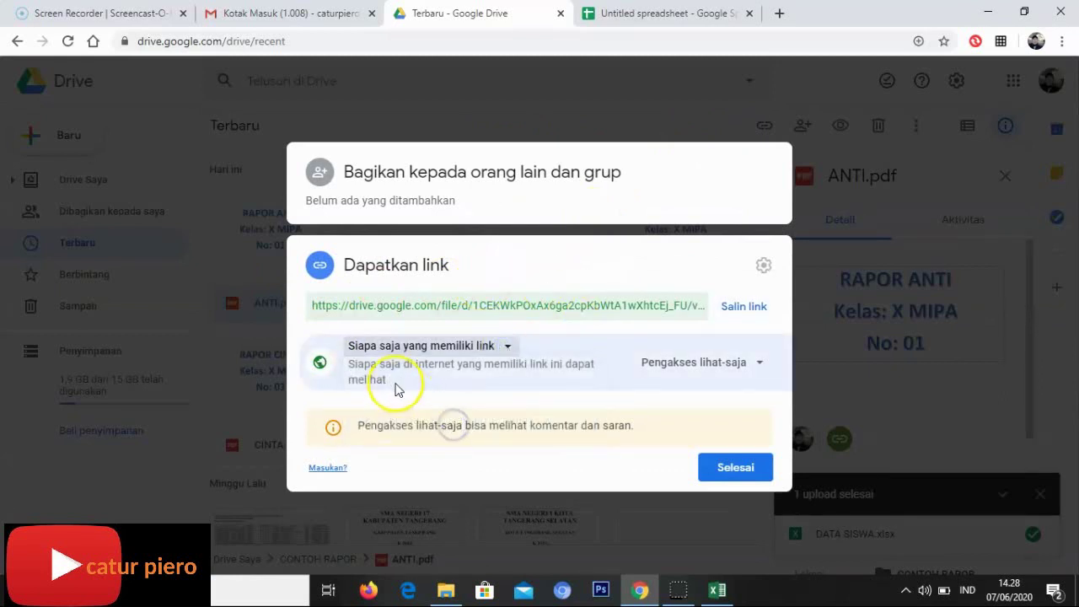
Change the ANTI.pdf link access to Dibatasi and return it to Siapa saja yang memiliki link
{"action": "left_click", "coordinate": [509, 351]}
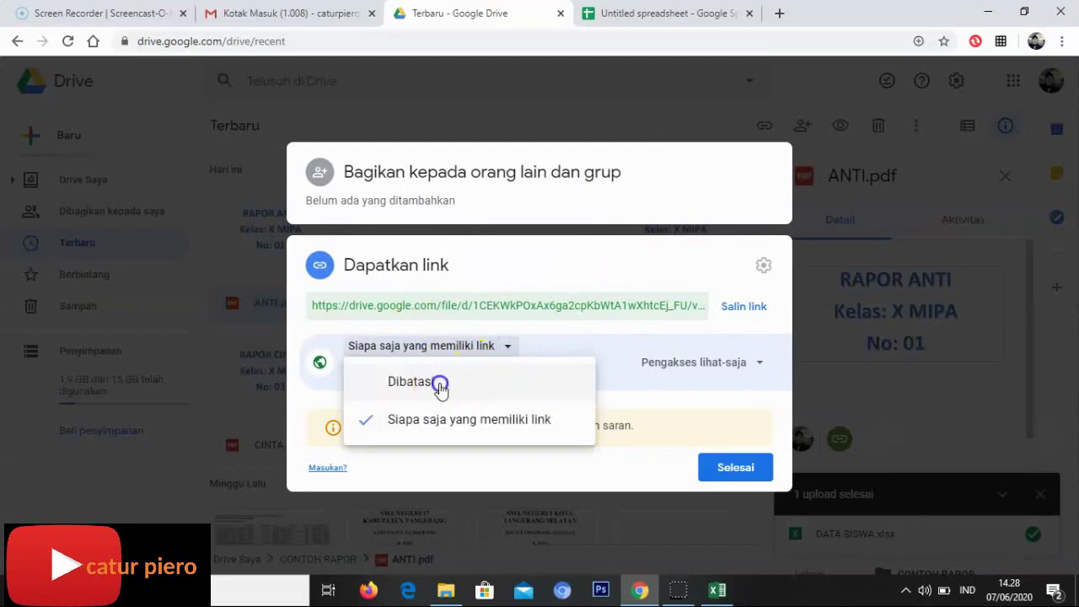
{"action": "left_click", "coordinate": [439, 382]}
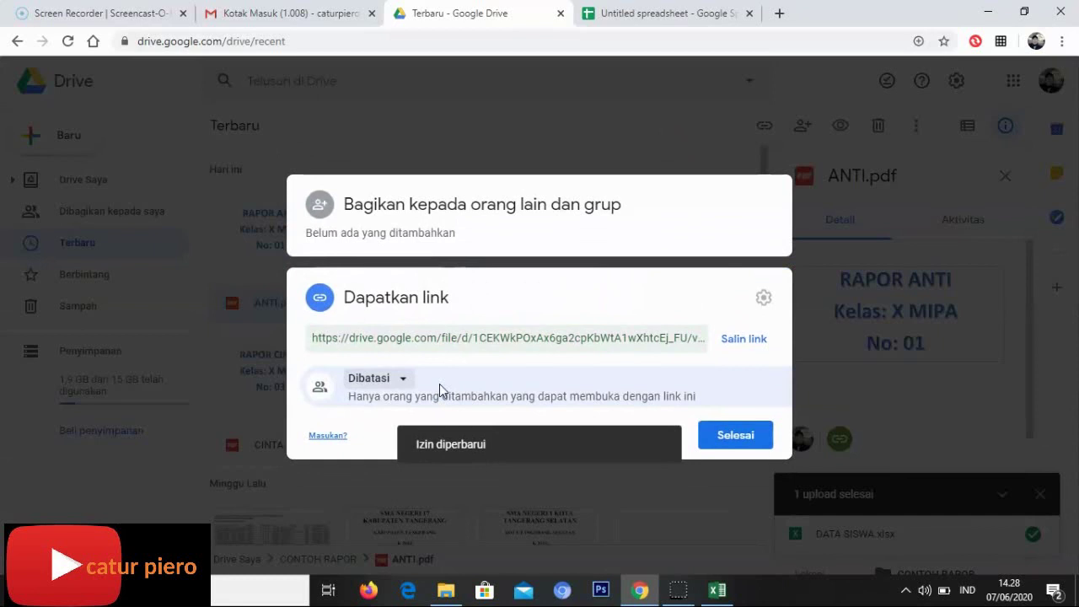
{"action": "left_click", "coordinate": [400, 382]}
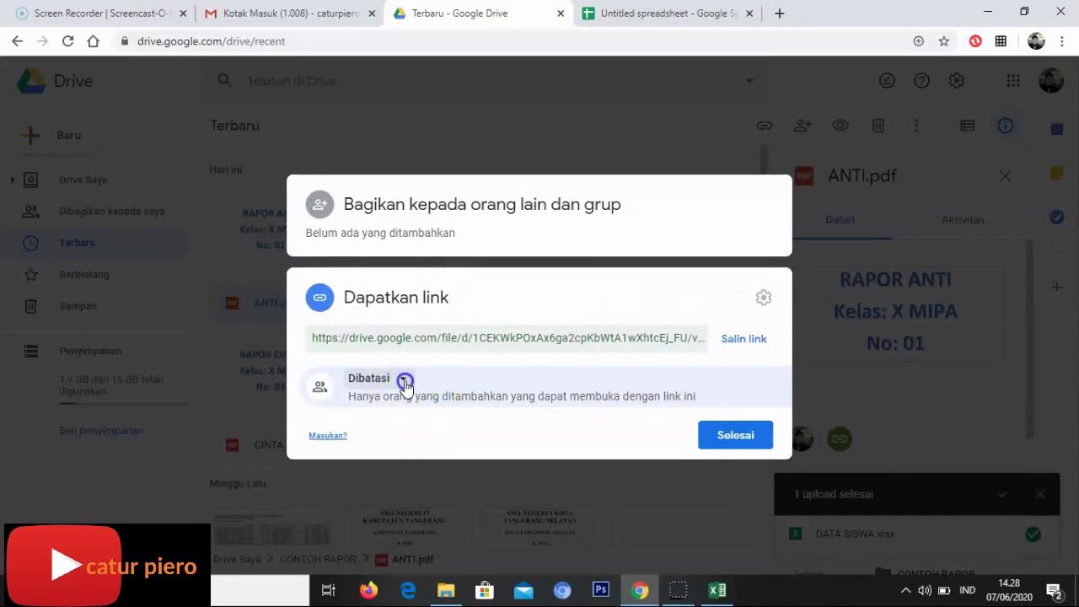
{"action": "left_click", "coordinate": [411, 456]}
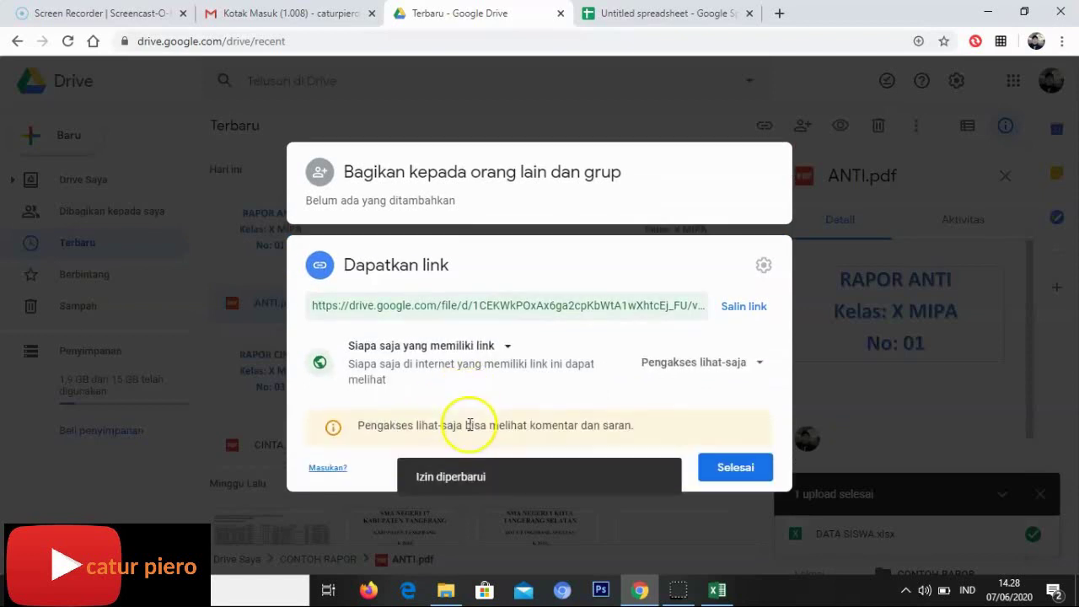
Copy the ANTI.pdf link, paste it into cell D2 of the Google spreadsheet, and widen the RAPOR column to fit it
{"action": "left_click", "coordinate": [744, 308]}
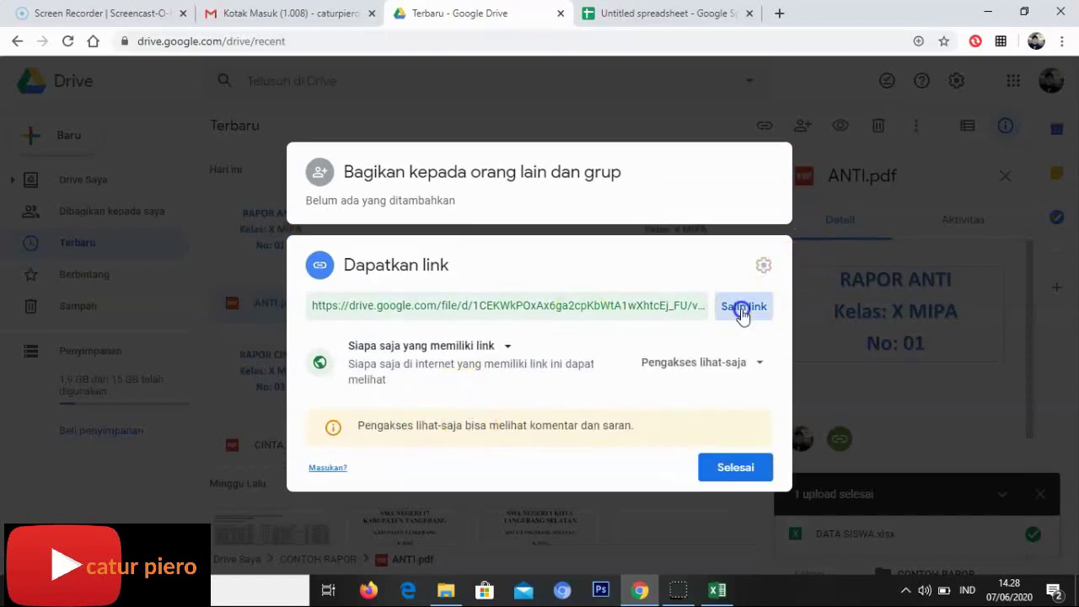
{"action": "left_click", "coordinate": [730, 472]}
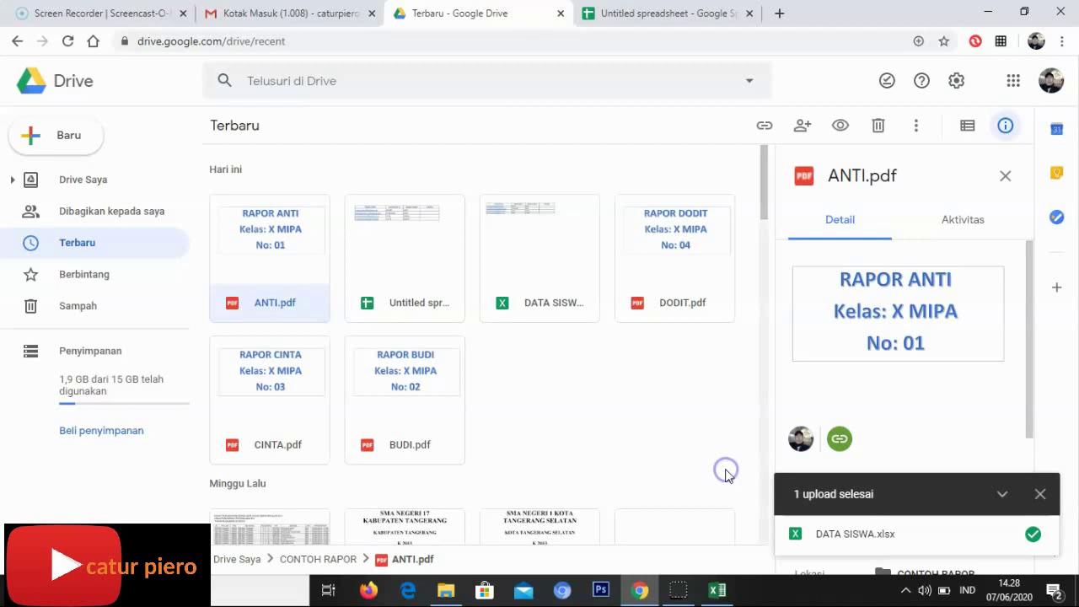
{"action": "left_click", "coordinate": [639, 15]}
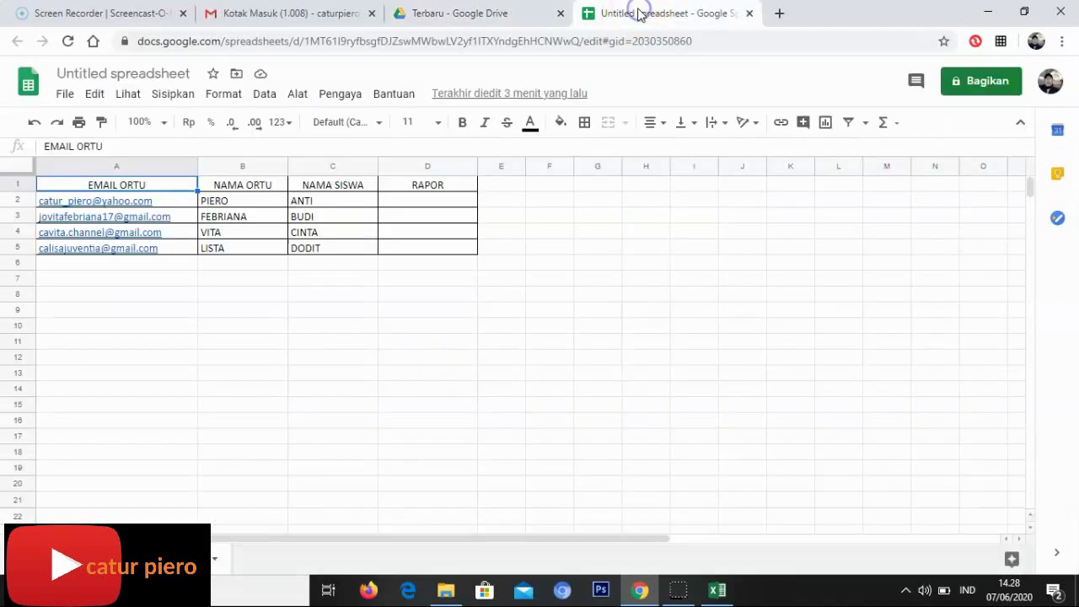
{"action": "left_click", "coordinate": [406, 202]}
{"action": "right_click", "coordinate": [406, 203]}
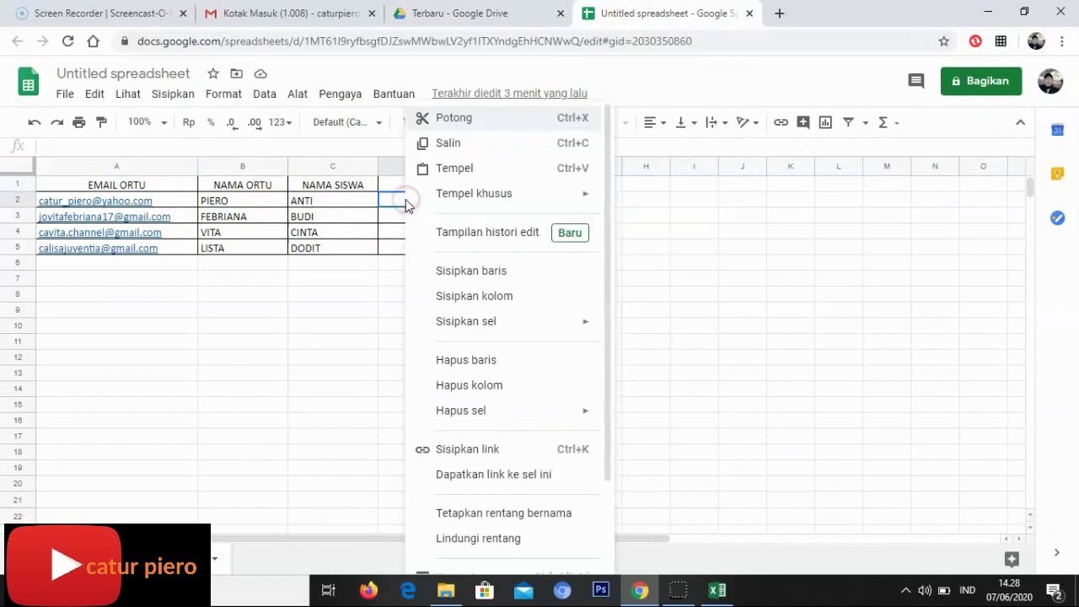
{"action": "left_click", "coordinate": [469, 169]}
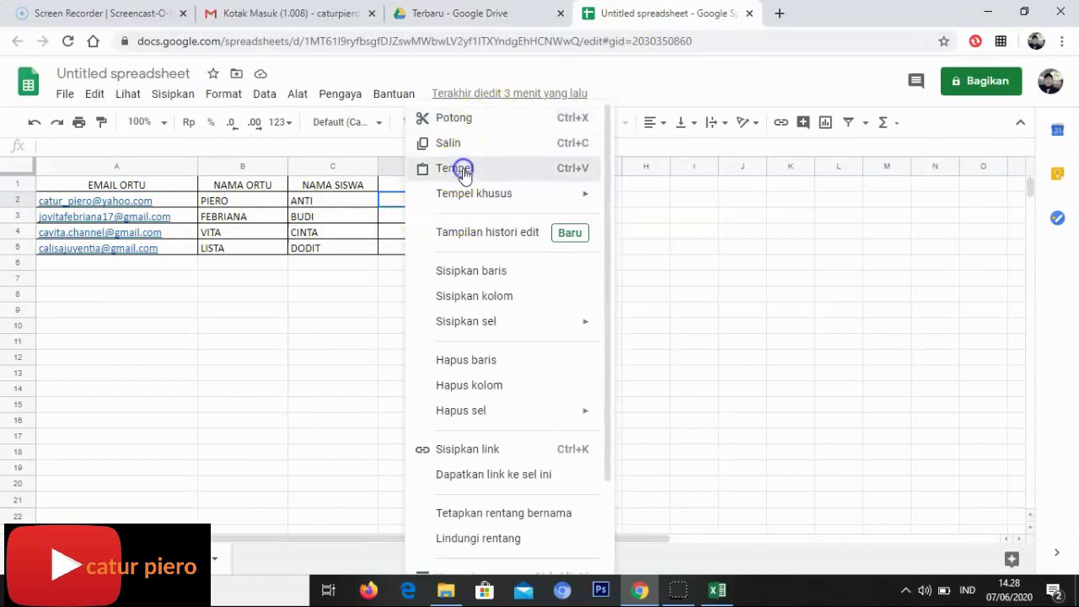
{"action": "left_click_drag", "start_coordinate": [509, 275], "coordinate": [506, 264]}
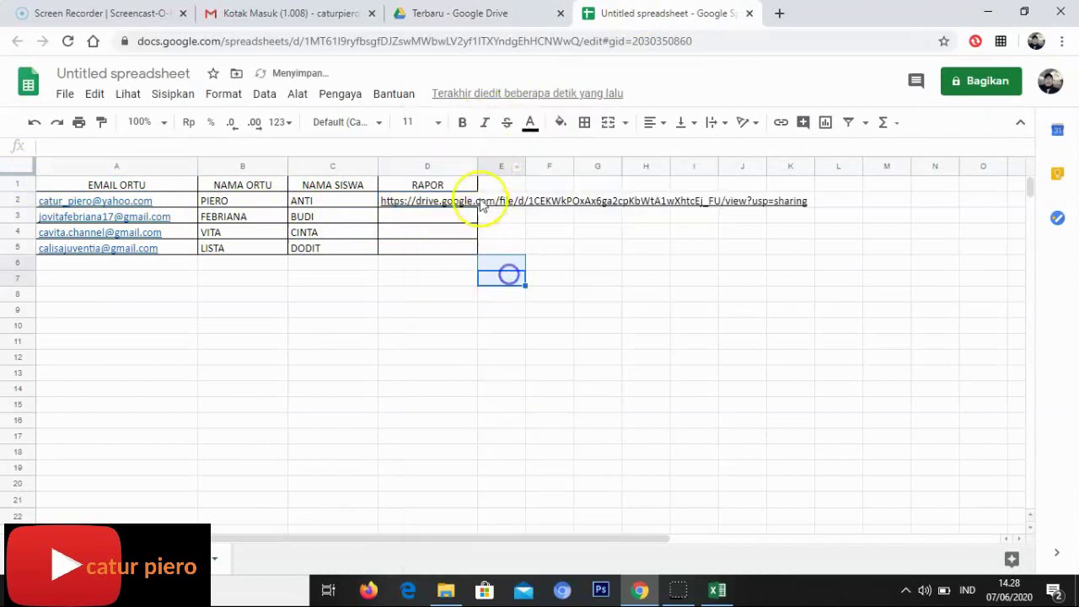
{"action": "left_click_drag", "start_coordinate": [557, 148], "coordinate": [830, 148]}
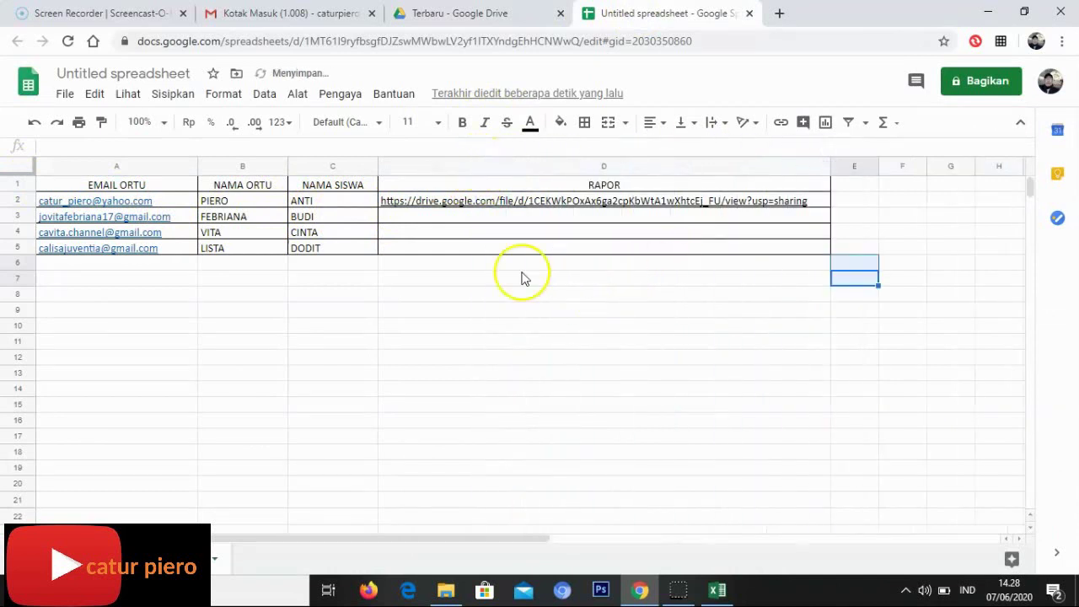
In Google Drive, share BUDI.pdf with Siapa saja yang memiliki link and copy its link
{"action": "left_click", "coordinate": [398, 216]}
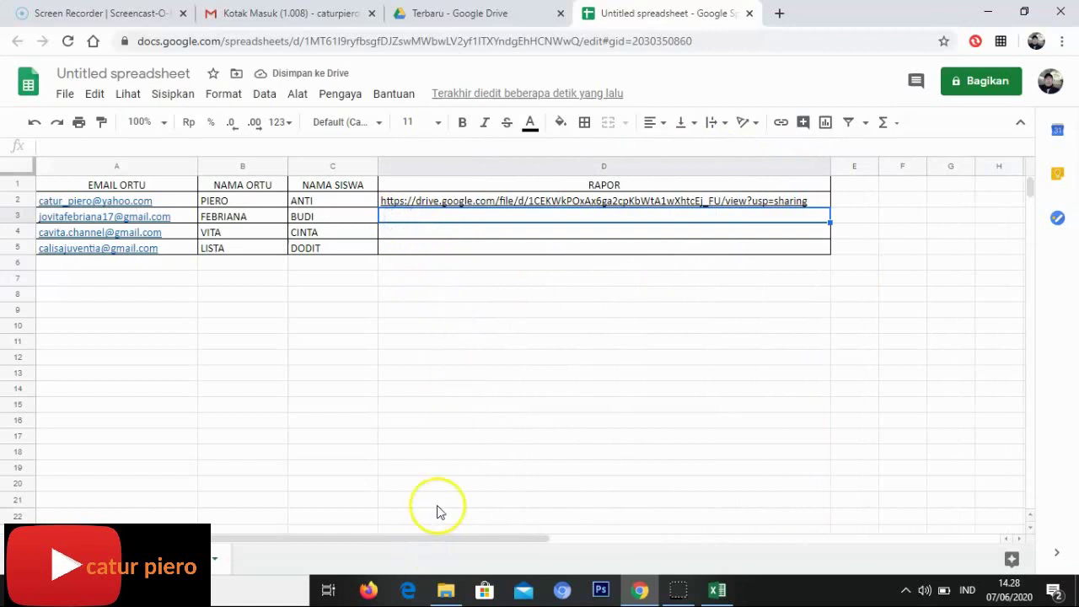
{"action": "left_click", "coordinate": [465, 13]}
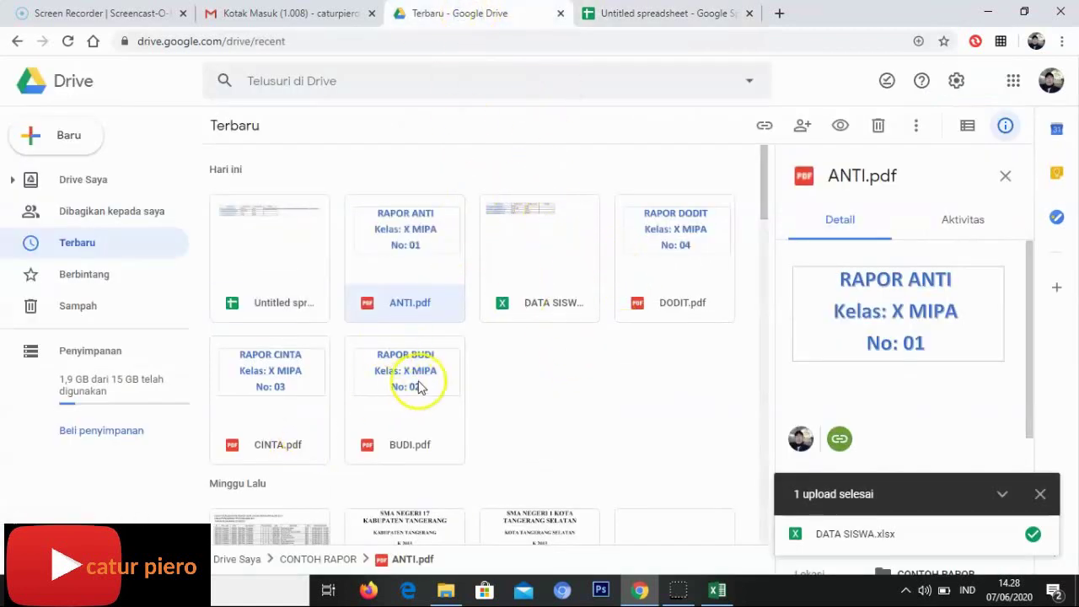
{"action": "left_click", "coordinate": [397, 402]}
{"action": "left_click", "coordinate": [761, 128]}
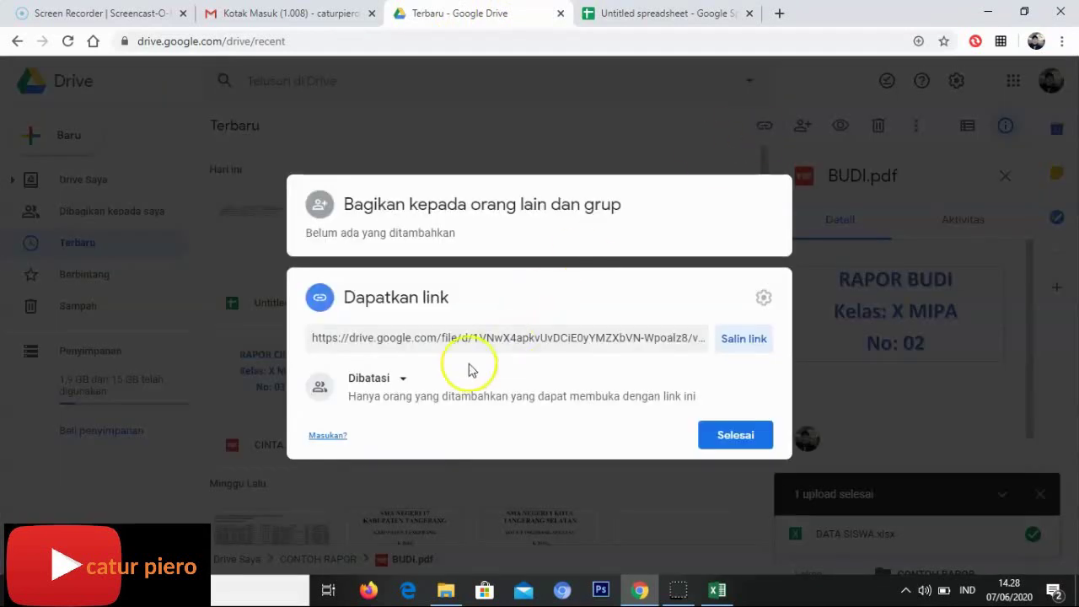
{"action": "left_click", "coordinate": [402, 379]}
{"action": "left_click", "coordinate": [401, 452]}
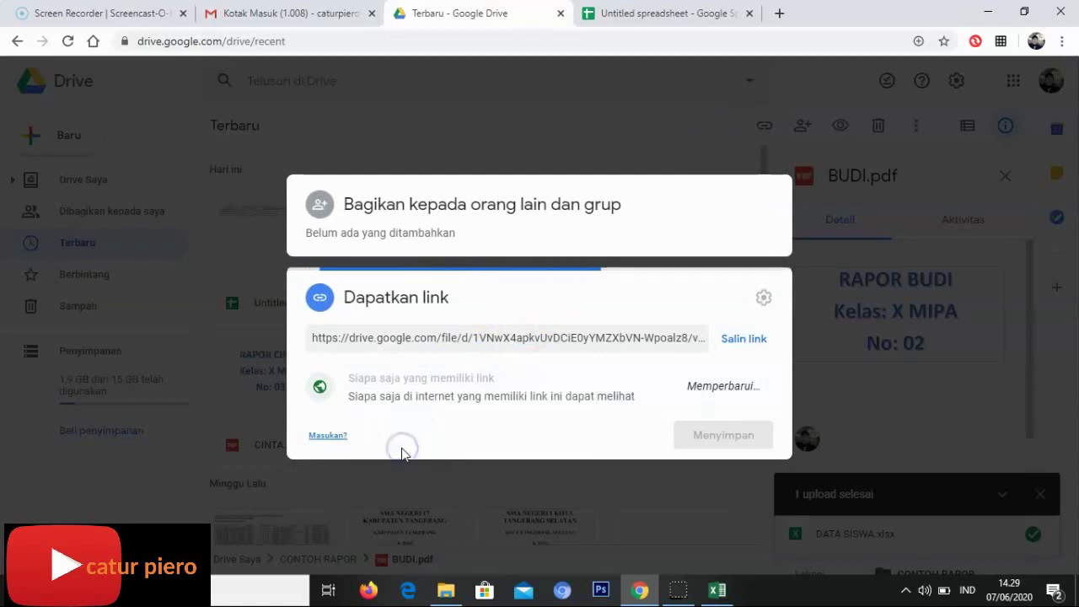
{"action": "left_click", "coordinate": [744, 303]}
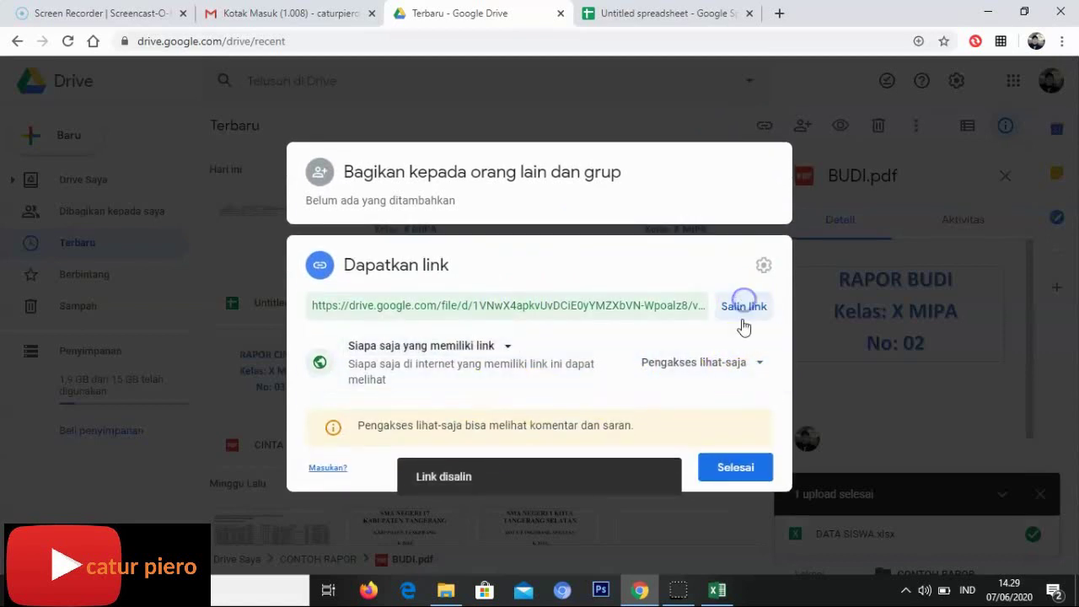
{"action": "left_click", "coordinate": [735, 467]}
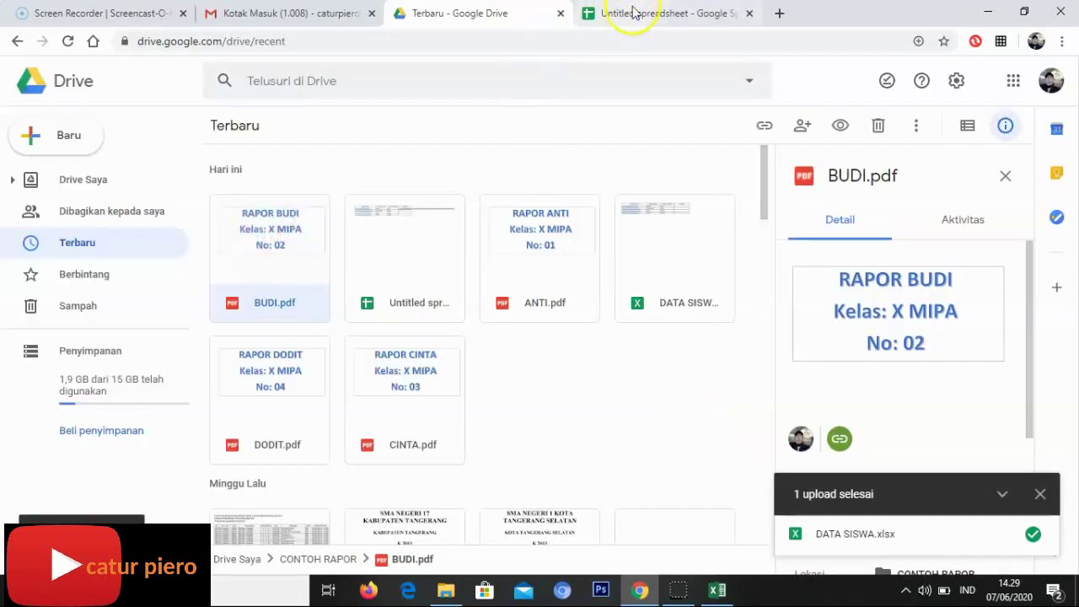
Paste the BUDI.pdf link into cell D3 of the RAPOR column in the Google spreadsheet
{"action": "left_click", "coordinate": [632, 13]}
{"action": "right_click", "coordinate": [404, 224]}
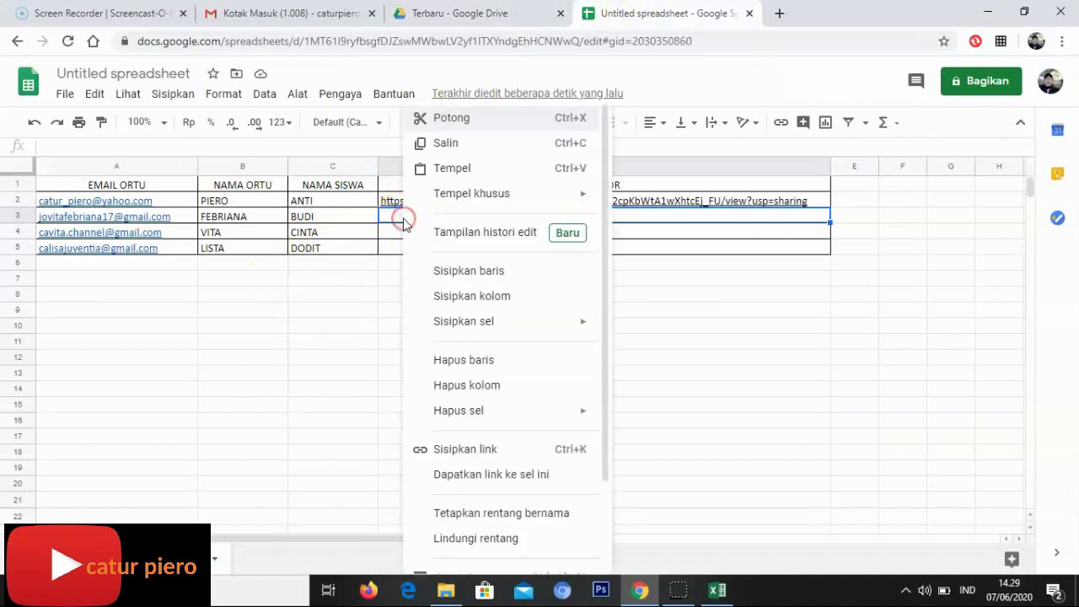
{"action": "left_click", "coordinate": [450, 169]}
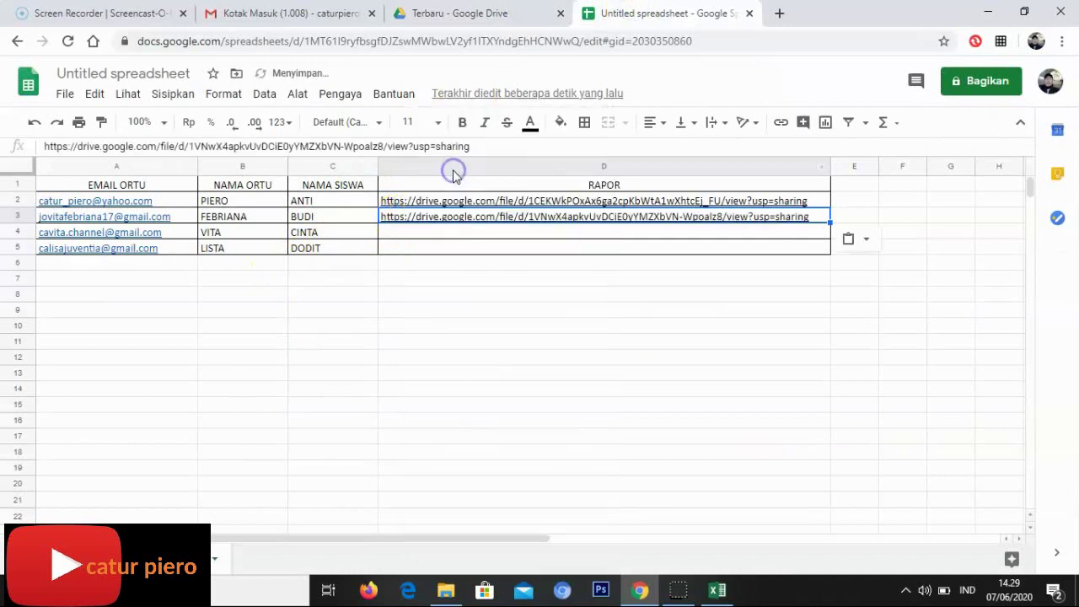
In Google Drive, share CINTA.pdf with Siapa saja yang memiliki link and copy its link
{"action": "left_click", "coordinate": [414, 239]}
{"action": "left_click", "coordinate": [440, 15]}
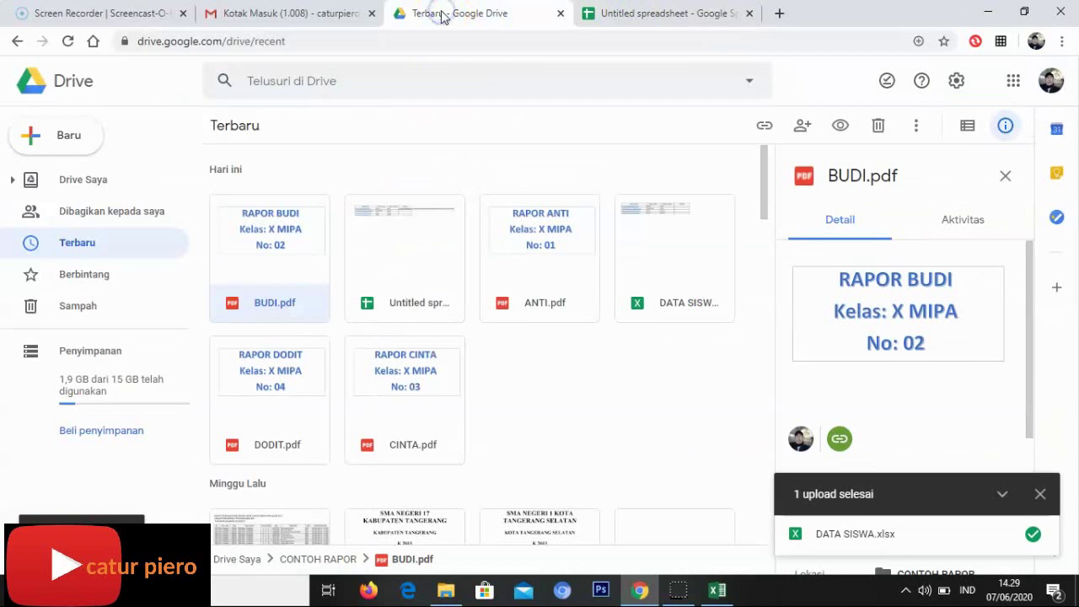
{"action": "left_click", "coordinate": [414, 425]}
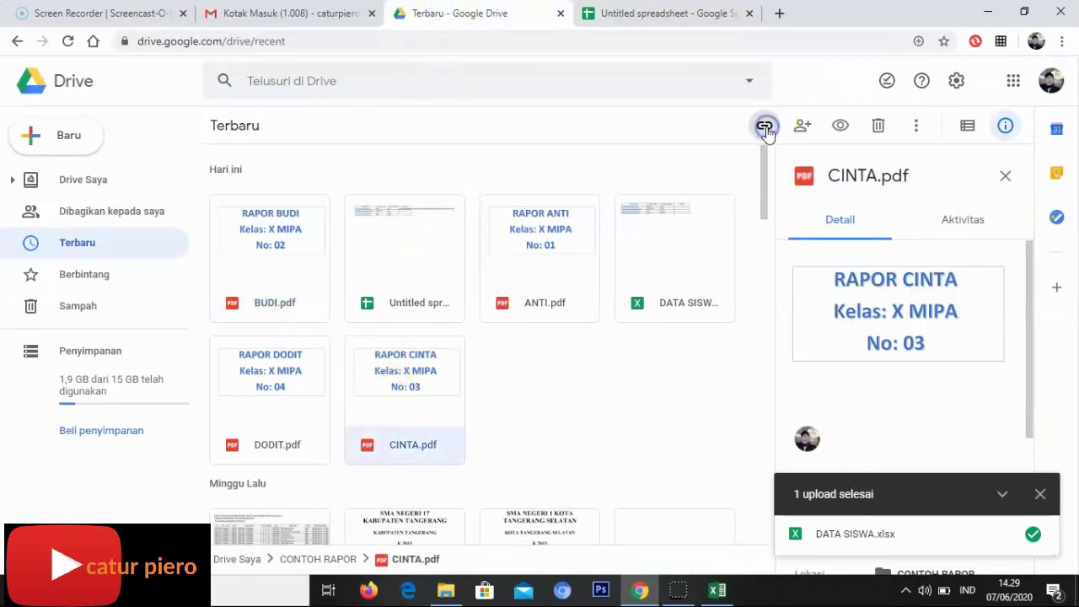
{"action": "left_click", "coordinate": [765, 126]}
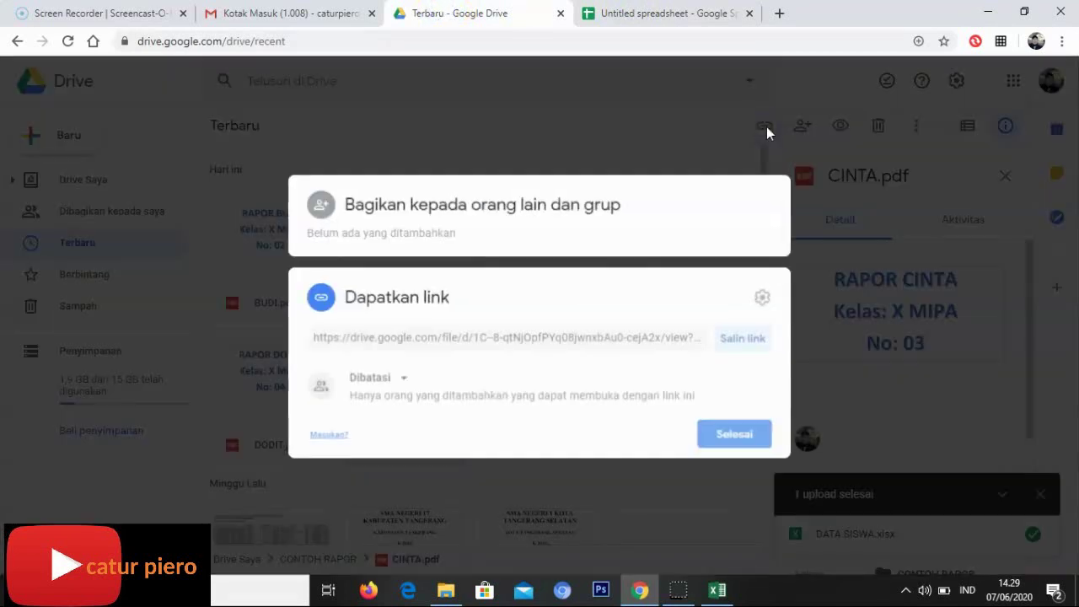
{"action": "left_click", "coordinate": [406, 379]}
{"action": "left_click", "coordinate": [410, 450]}
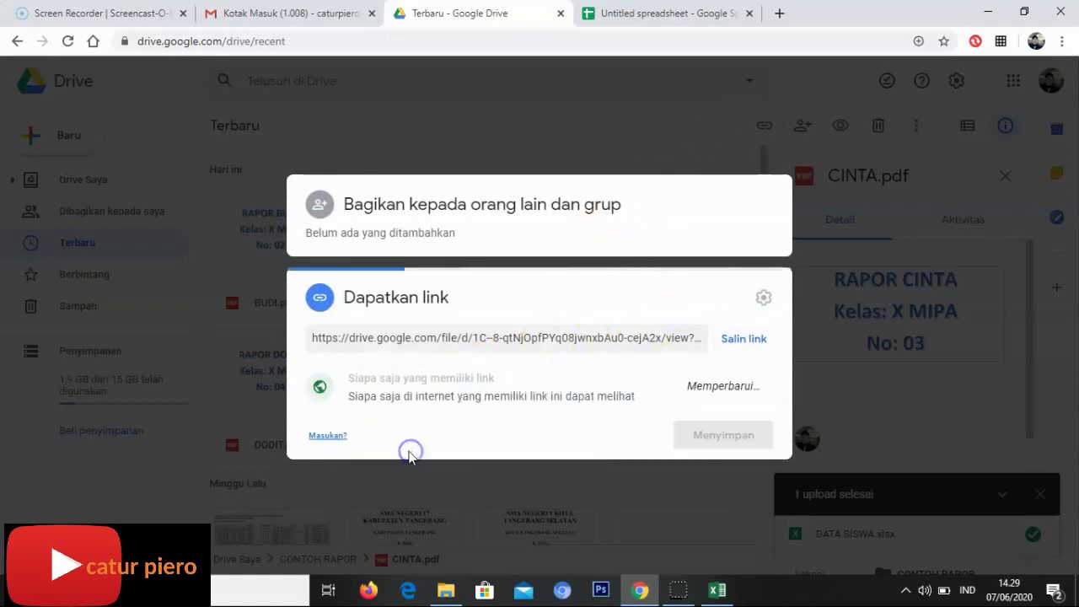
{"action": "left_click", "coordinate": [744, 307]}
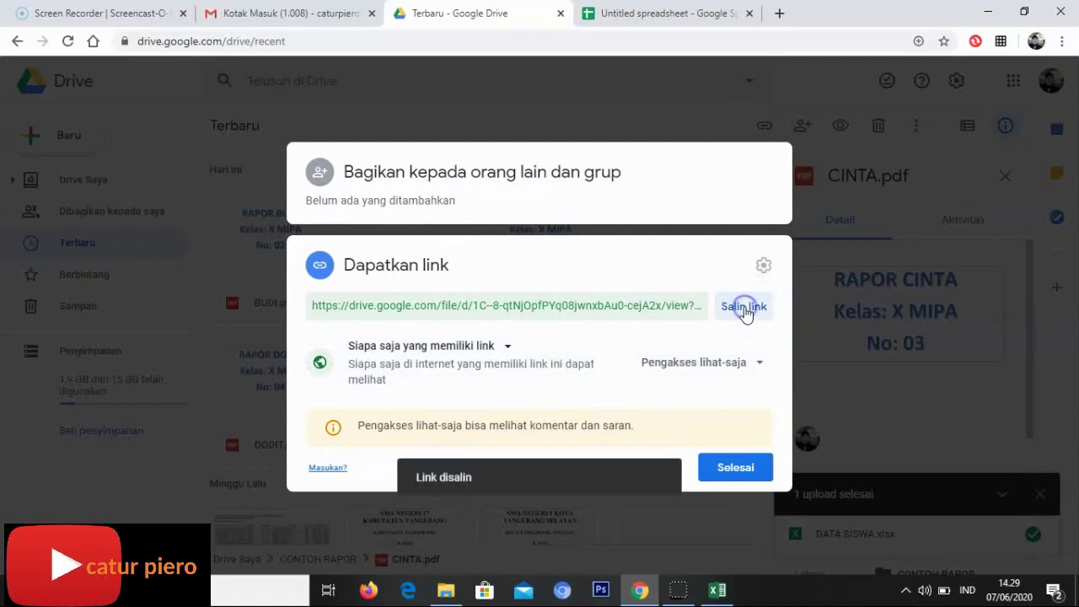
{"action": "left_click", "coordinate": [725, 469]}
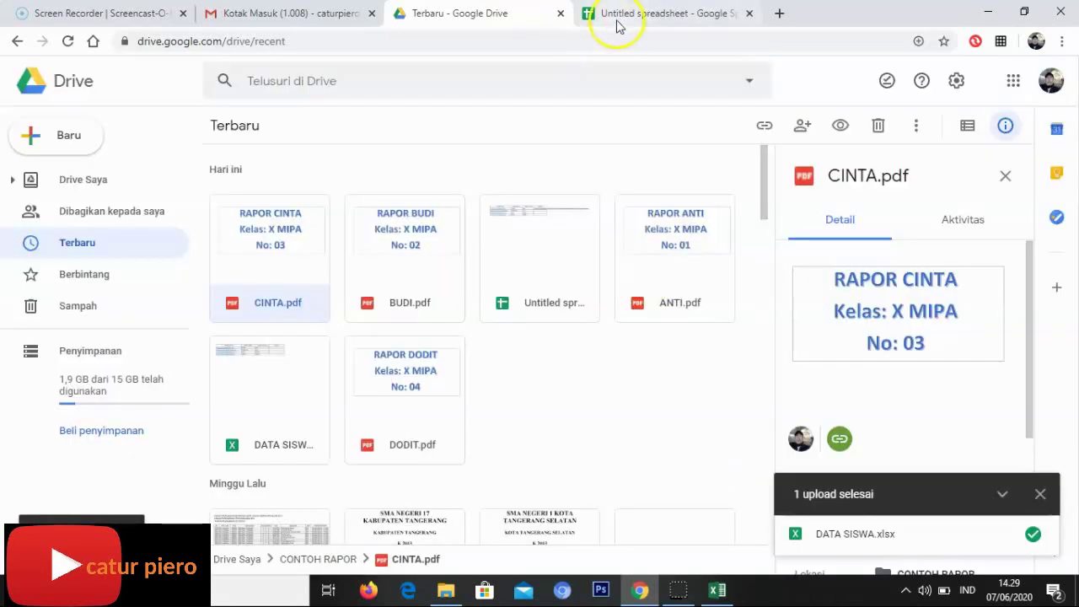
Paste the CINTA.pdf link into cell D4 of the RAPOR column in the Google spreadsheet
{"action": "left_click", "coordinate": [617, 18]}
{"action": "right_click", "coordinate": [393, 237]}
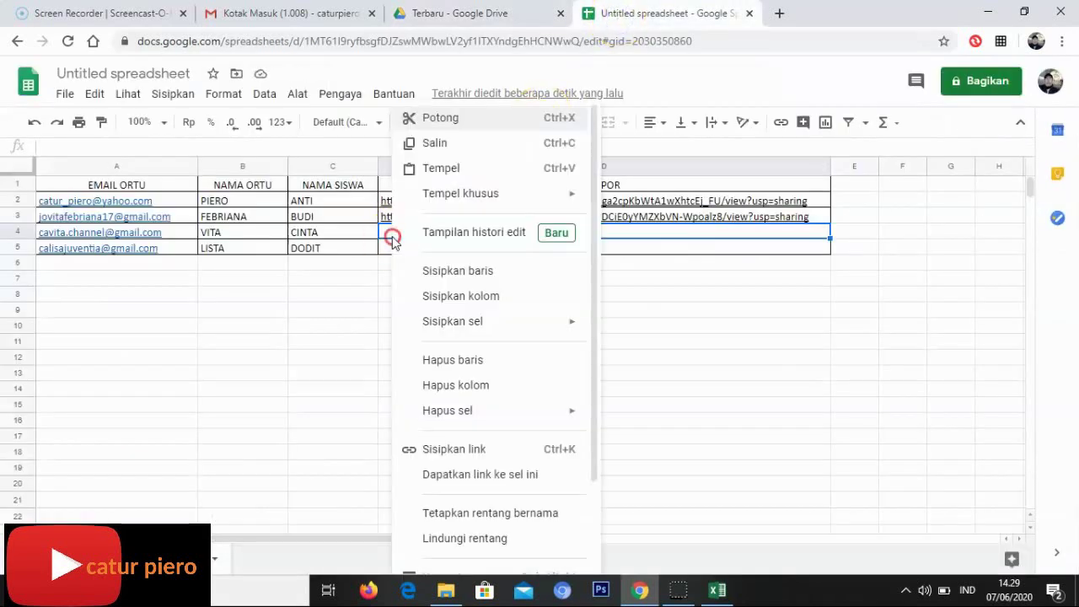
{"action": "left_click", "coordinate": [445, 168]}
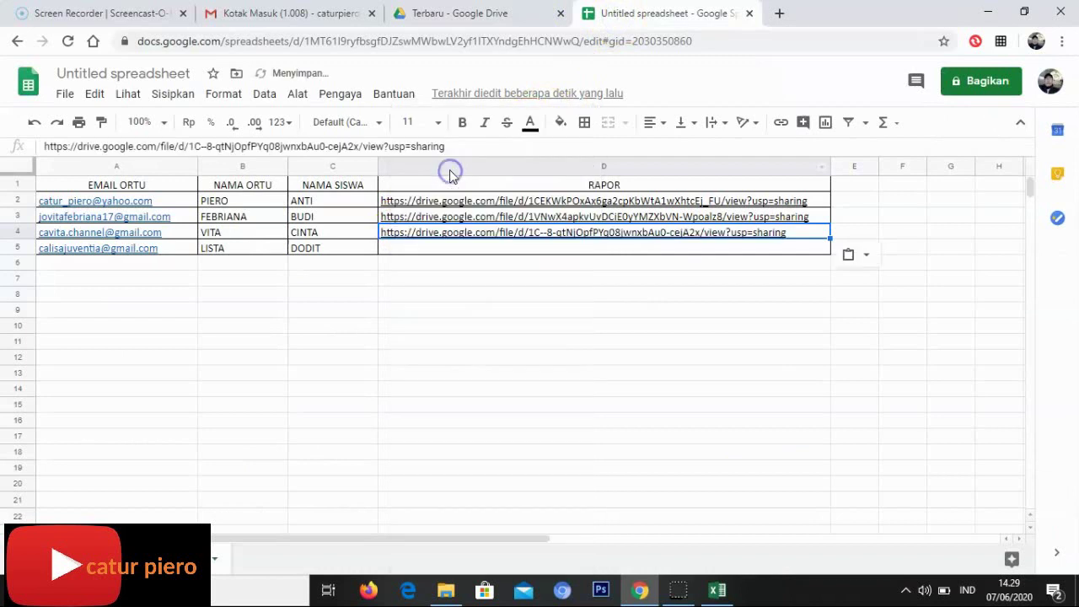
In Google Drive, share DODIT.pdf with Siapa saja yang memiliki link and copy its link
{"action": "left_click", "coordinate": [417, 17]}
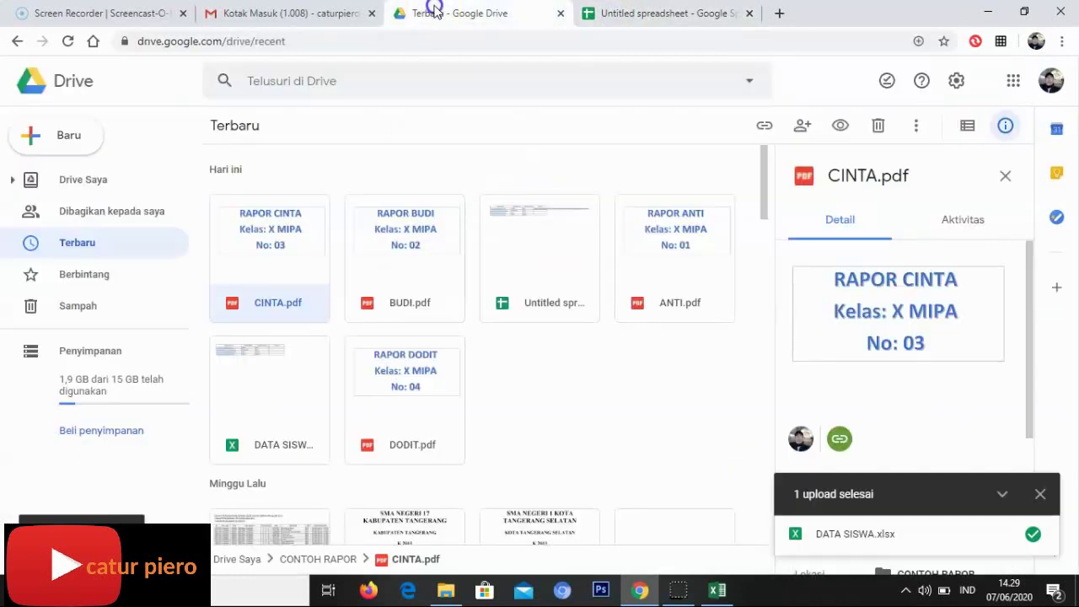
{"action": "left_click", "coordinate": [405, 440]}
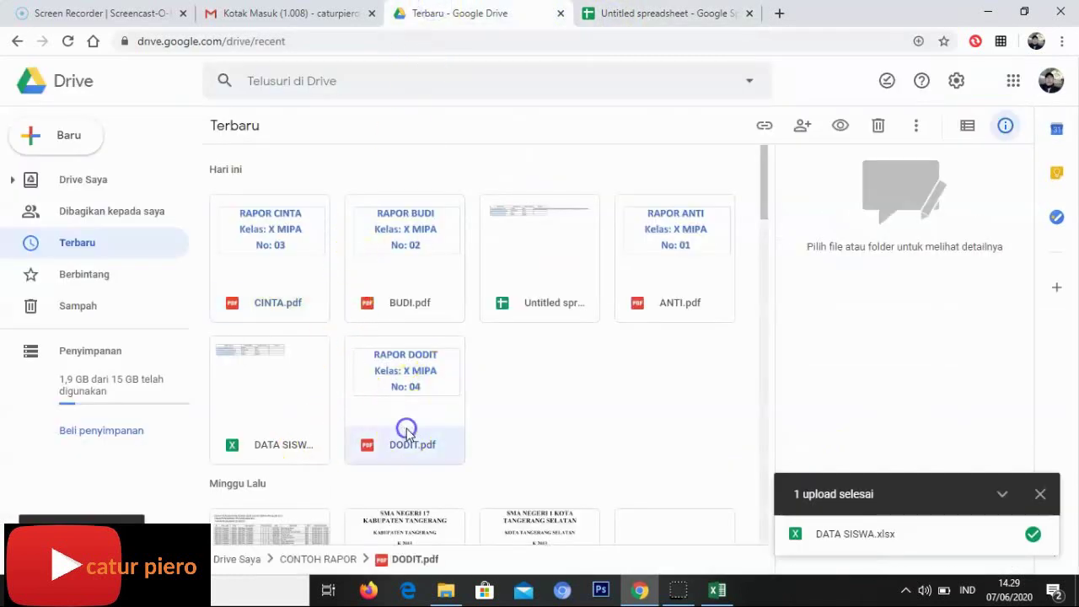
{"action": "left_click", "coordinate": [766, 125]}
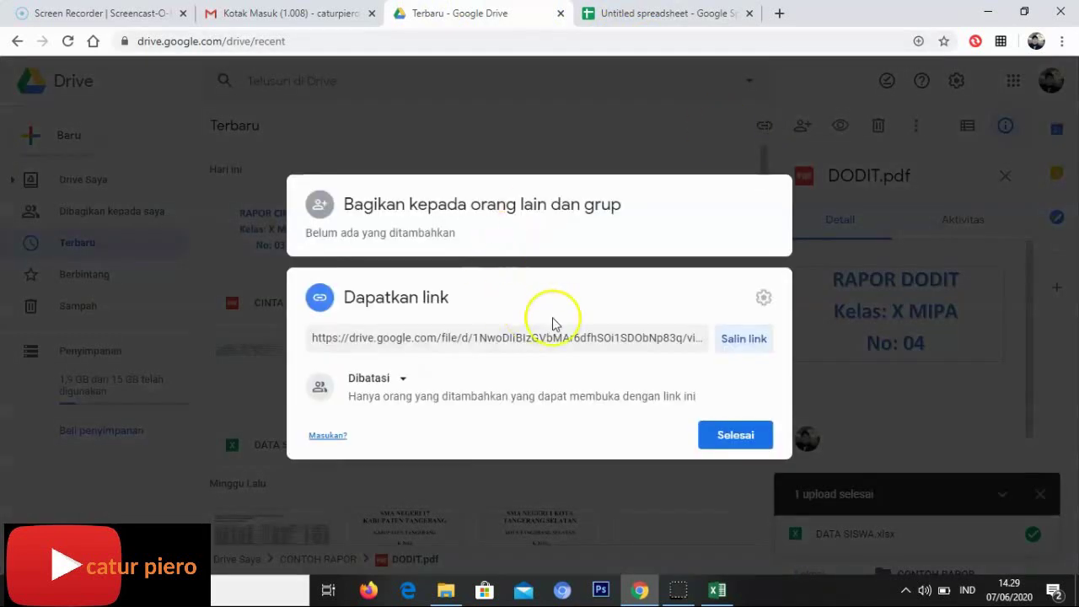
{"action": "left_click", "coordinate": [400, 379]}
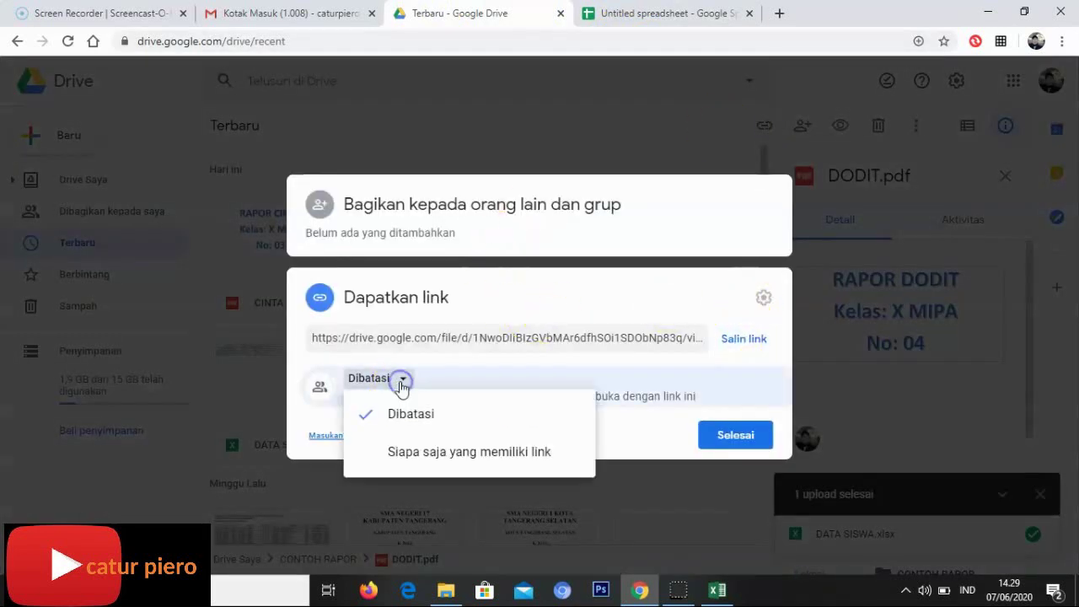
{"action": "left_click", "coordinate": [419, 453]}
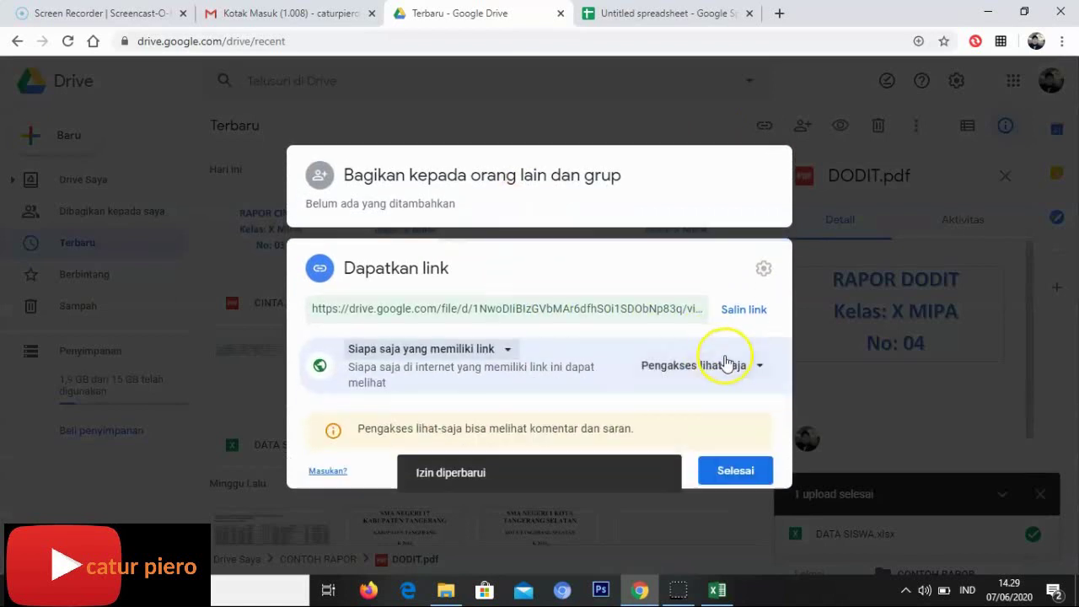
{"action": "left_click", "coordinate": [755, 308]}
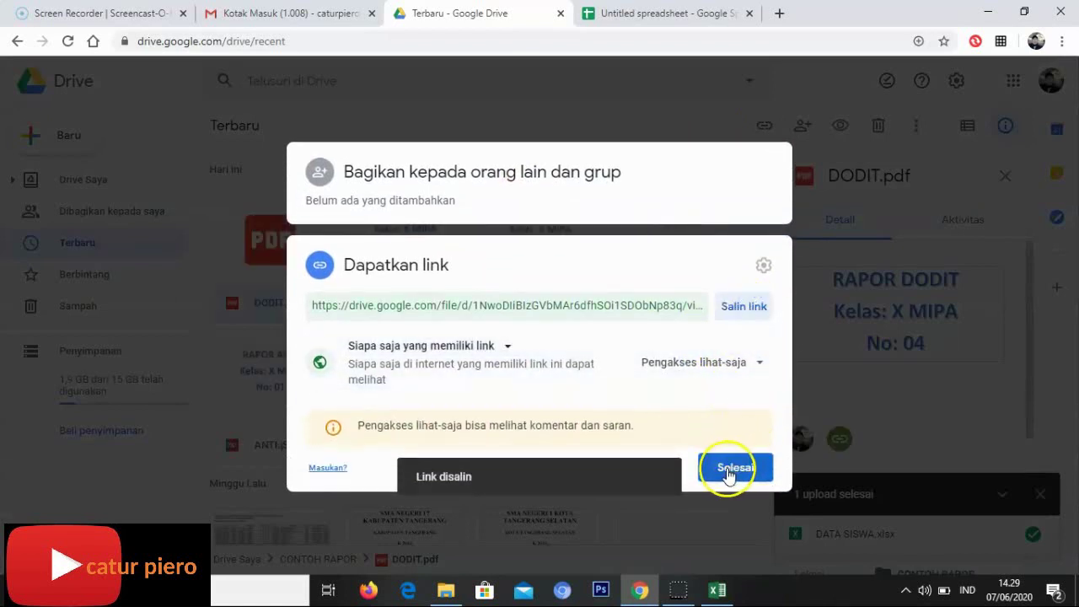
{"action": "left_click", "coordinate": [732, 468]}
Paste the DODIT.pdf link into cell D5 of the RAPOR column in the Google spreadsheet
{"action": "left_click", "coordinate": [663, 15]}
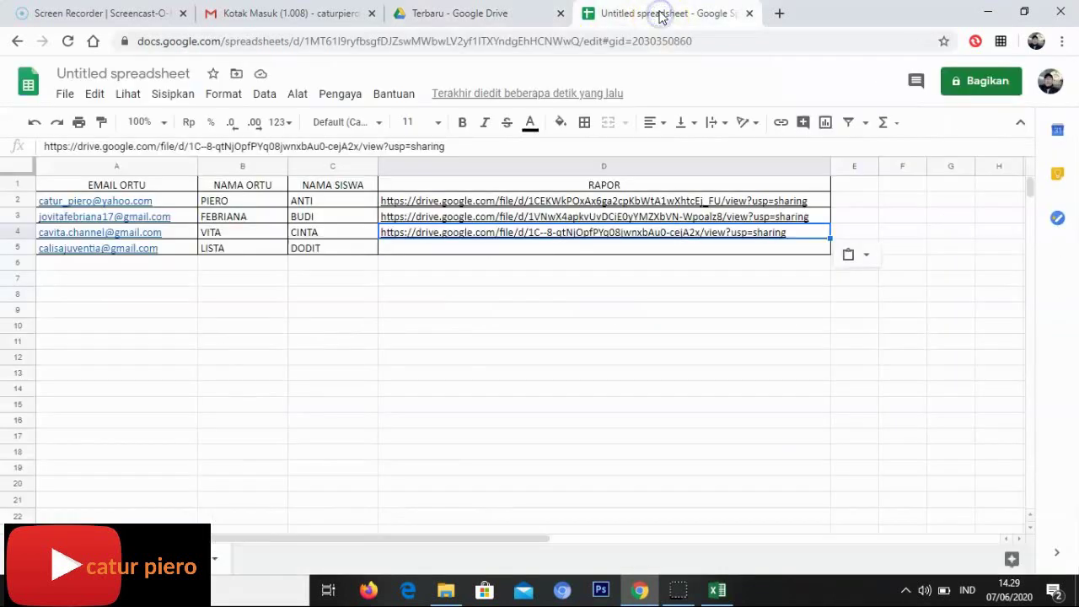
{"action": "right_click", "coordinate": [413, 254]}
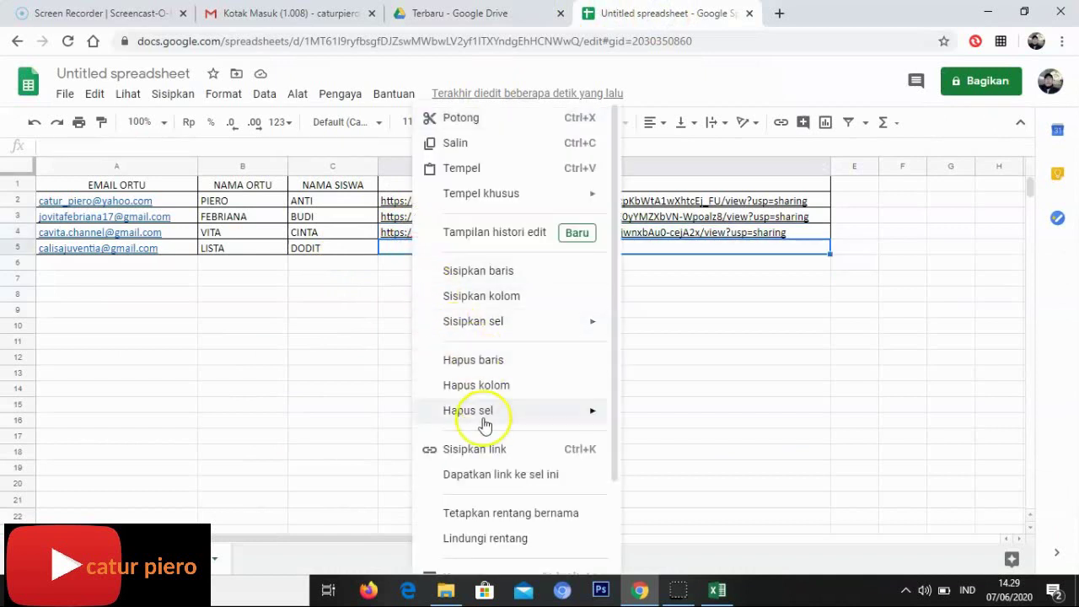
{"action": "left_click", "coordinate": [438, 168]}
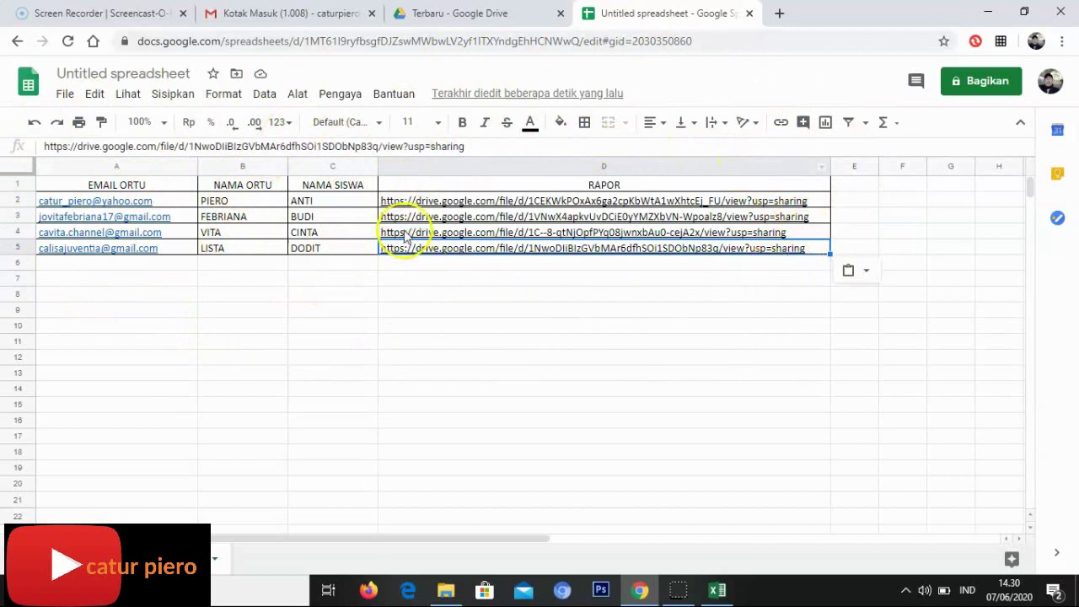
{"action": "mouse_move", "coordinate": [397, 207]}
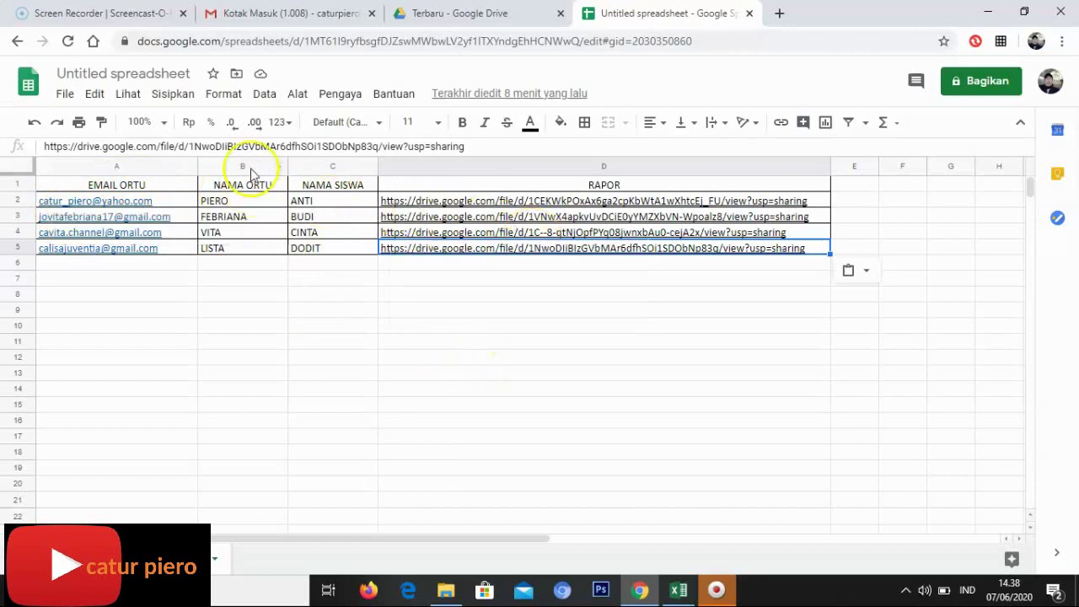
In Gmail, start a new message with the subject CONTOH PENGIRIMAN LAPORAN/RAPOR
{"action": "left_click", "coordinate": [290, 15]}
{"action": "left_click", "coordinate": [719, 159]}
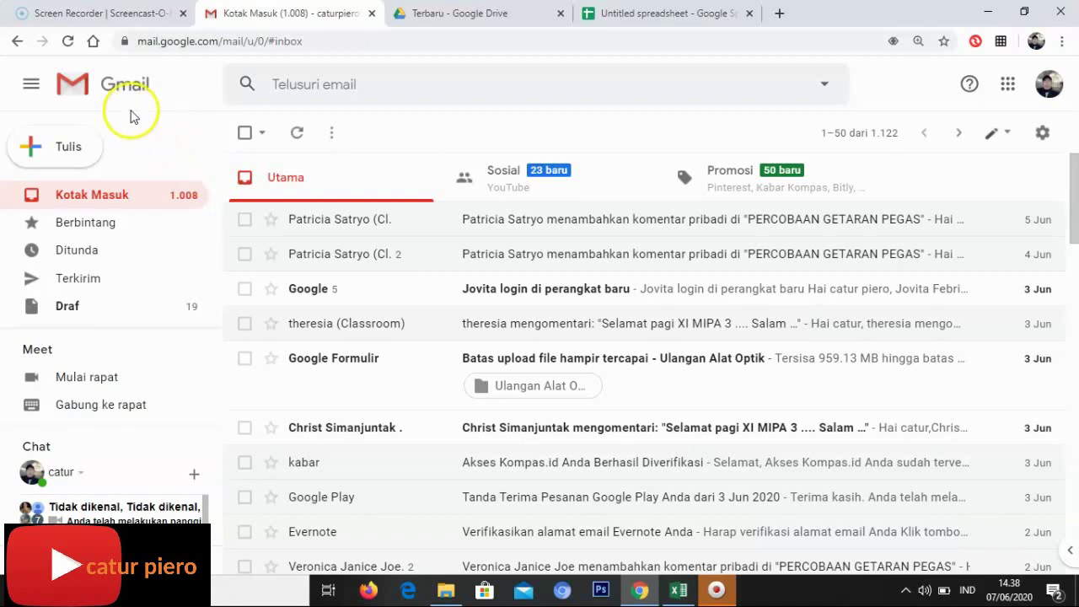
{"action": "left_click", "coordinate": [76, 152]}
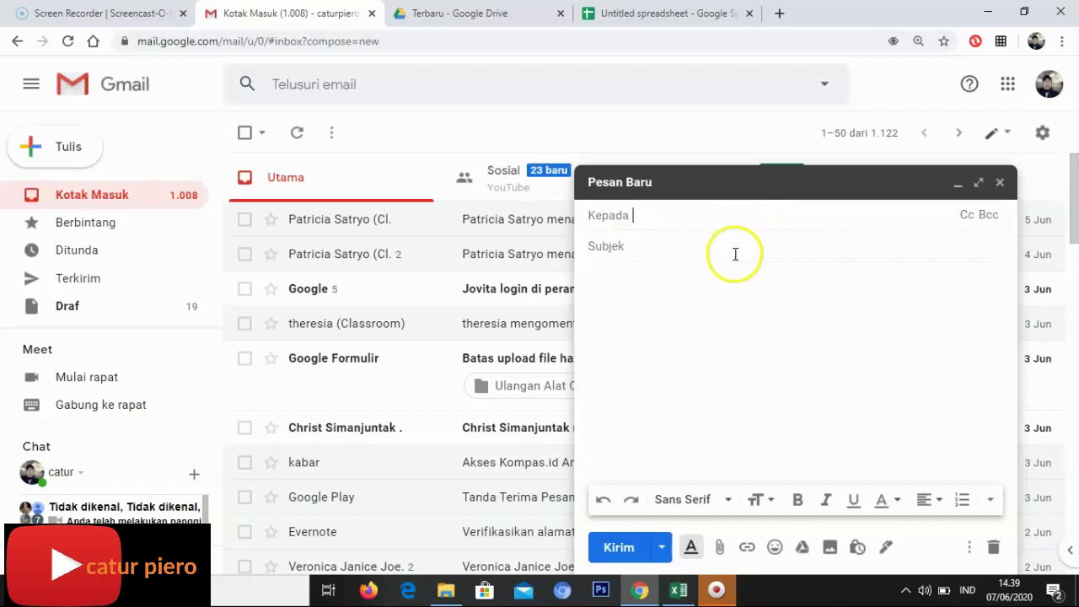
{"action": "left_click", "coordinate": [602, 246]}
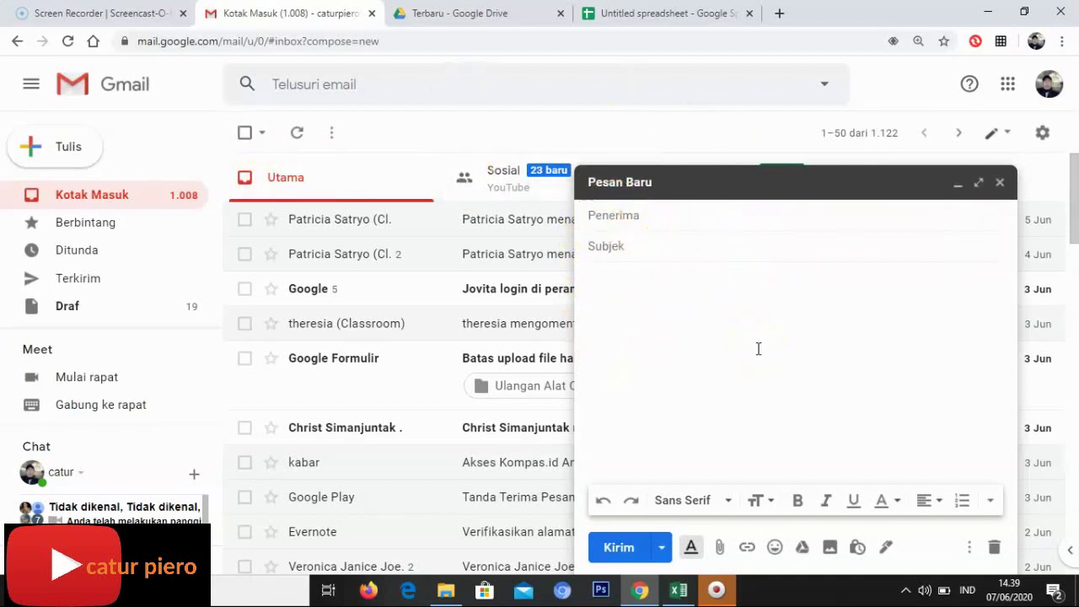
{"action": "type", "text": "CONTOH PEN"}
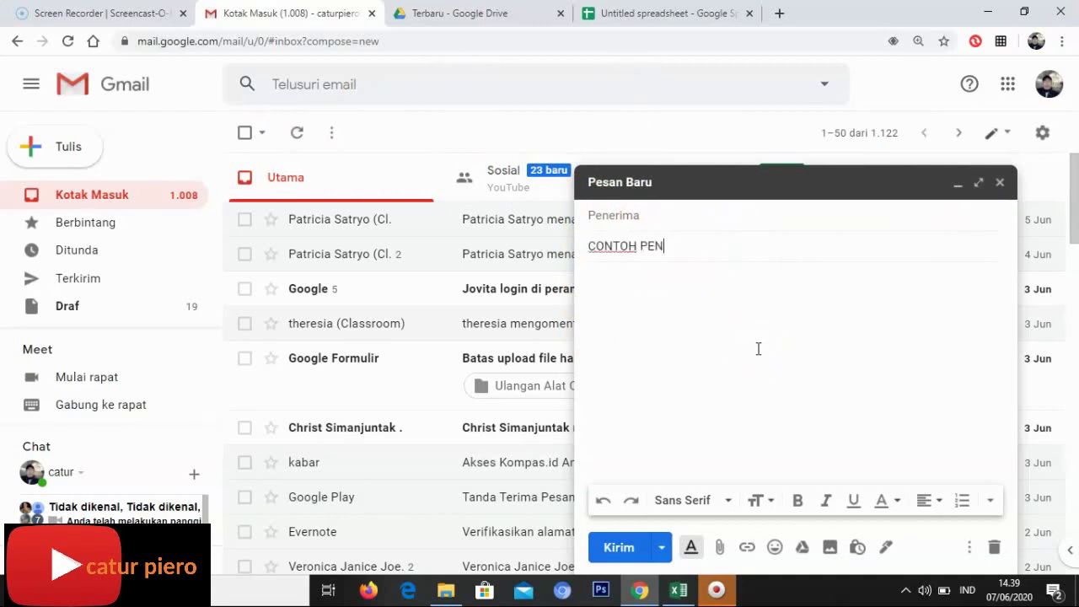
{"action": "type", "text": "GIRIMAN LAPORAN"}
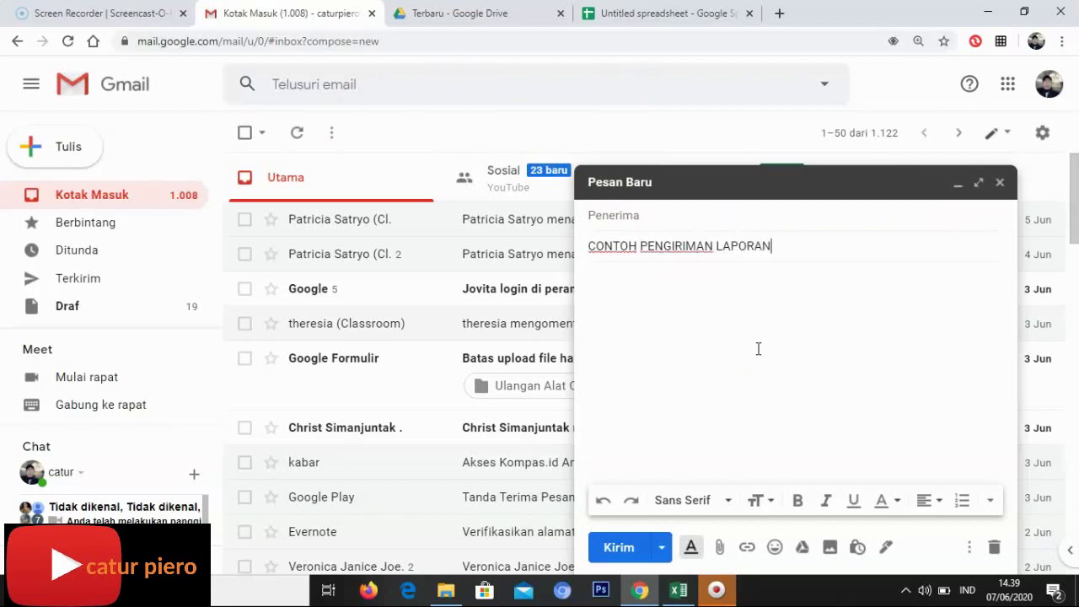
{"action": "type", "text": "/RAPOR"}
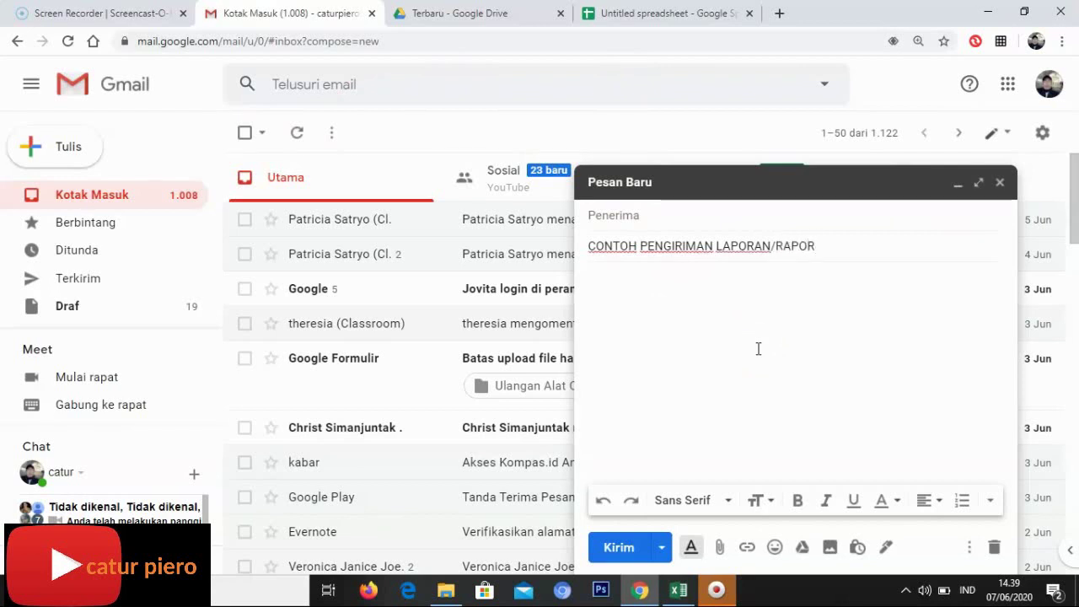
Write the salutation "Kepada Yth" with "Bapak/Ibu" on the line below in the message body
{"action": "left_click", "coordinate": [721, 317]}
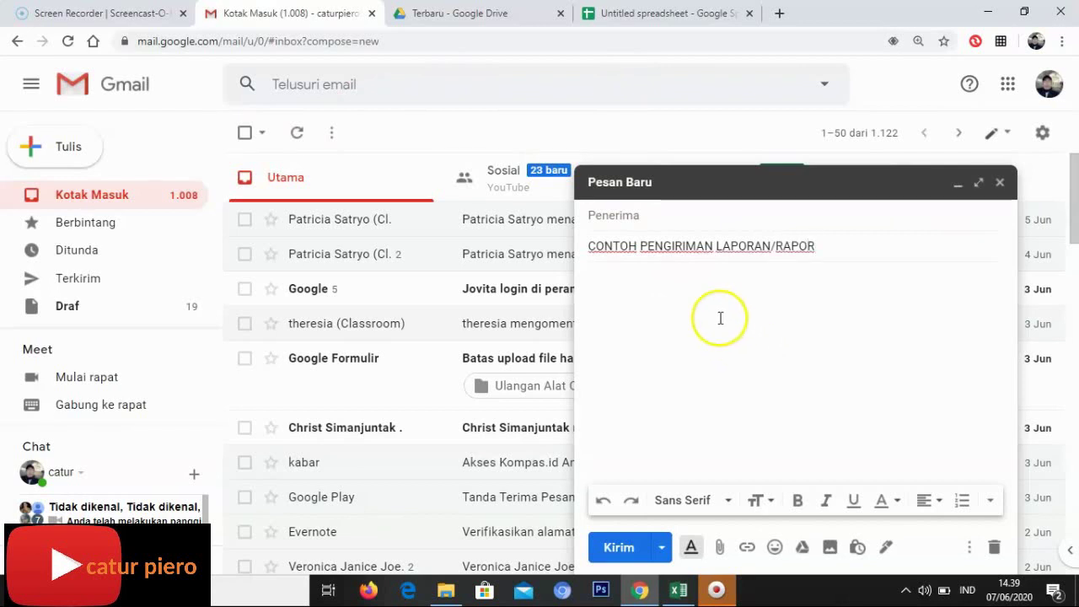
{"action": "left_click", "coordinate": [610, 289]}
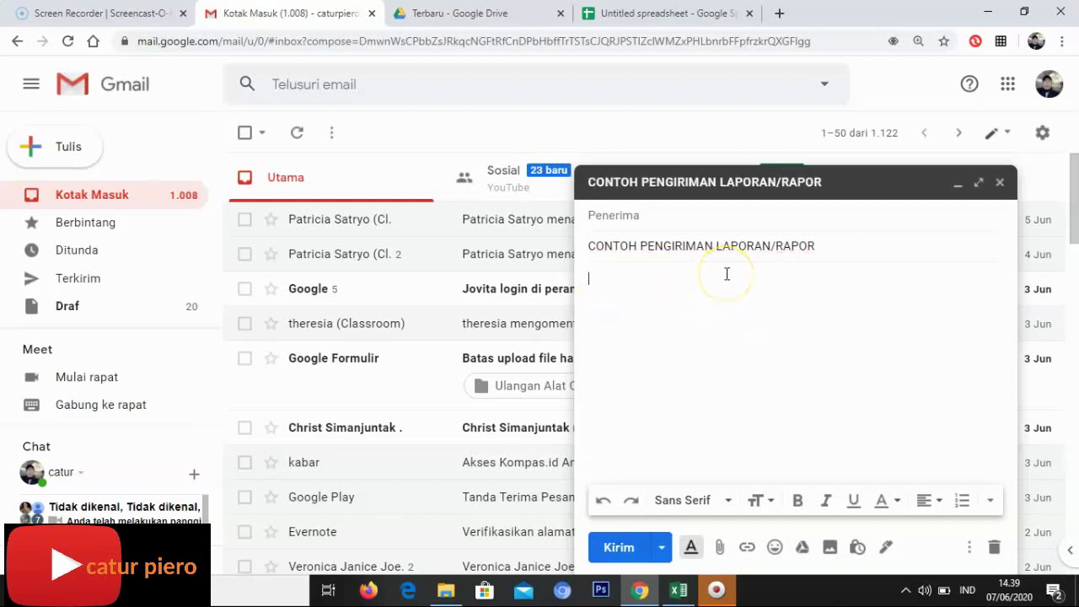
{"action": "type", "text": "K"}
{"action": "type", "text": "epada"}
{"action": "type", "text": " Yth "}
{"action": "type", "text": "Bapak/Ibu"}
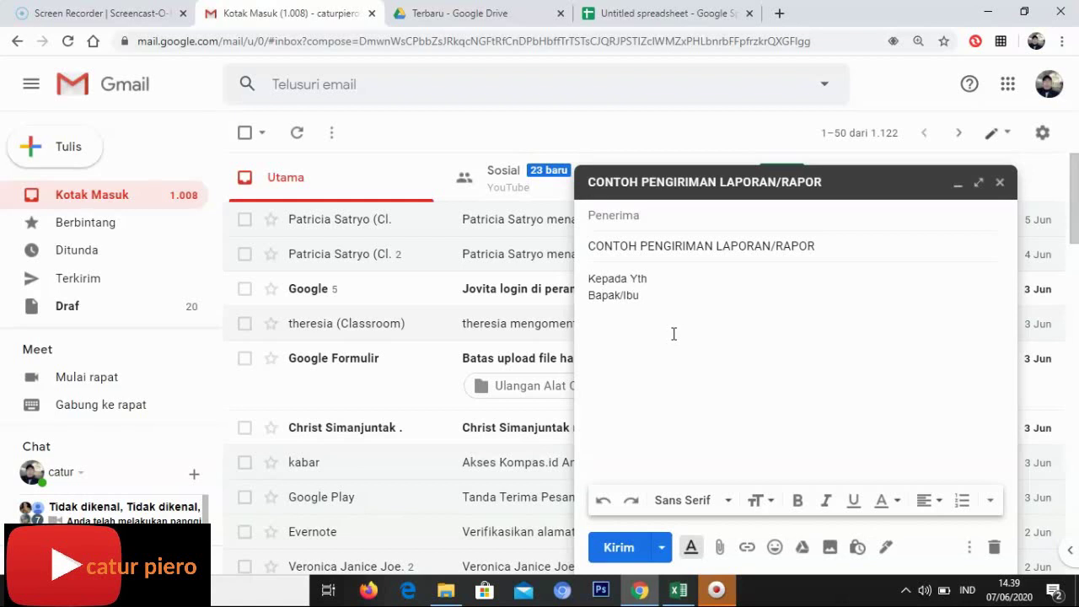
{"action": "left_click", "coordinate": [630, 308]}
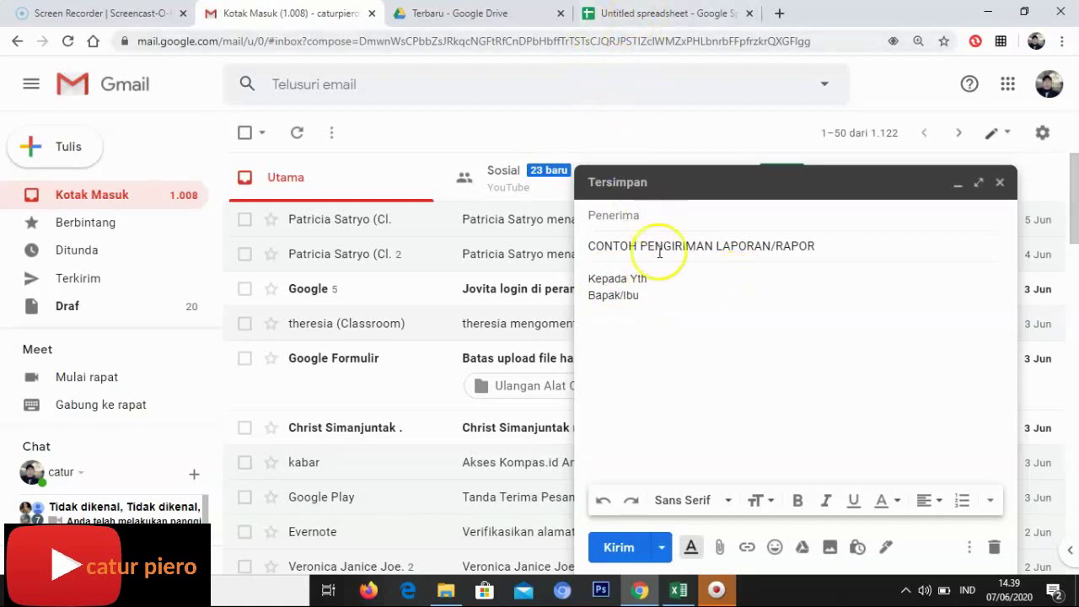
Check the spreadsheet's column headers, then add the placeholder opening $% after Bapak/Ibu in the Gmail draft
{"action": "left_click", "coordinate": [634, 13]}
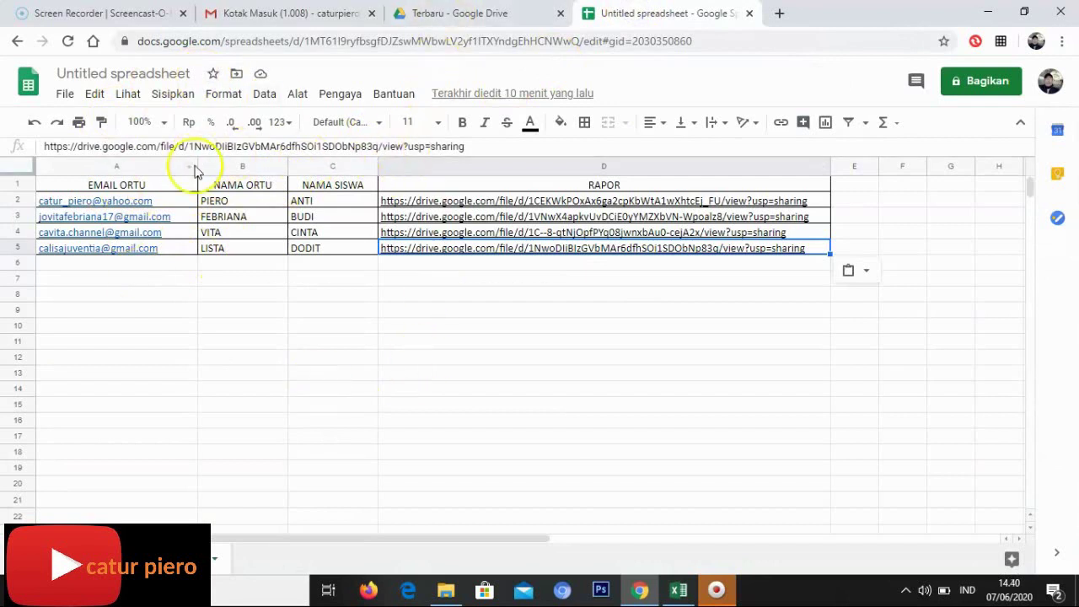
{"action": "left_click", "coordinate": [268, 14]}
{"action": "left_click", "coordinate": [651, 306]}
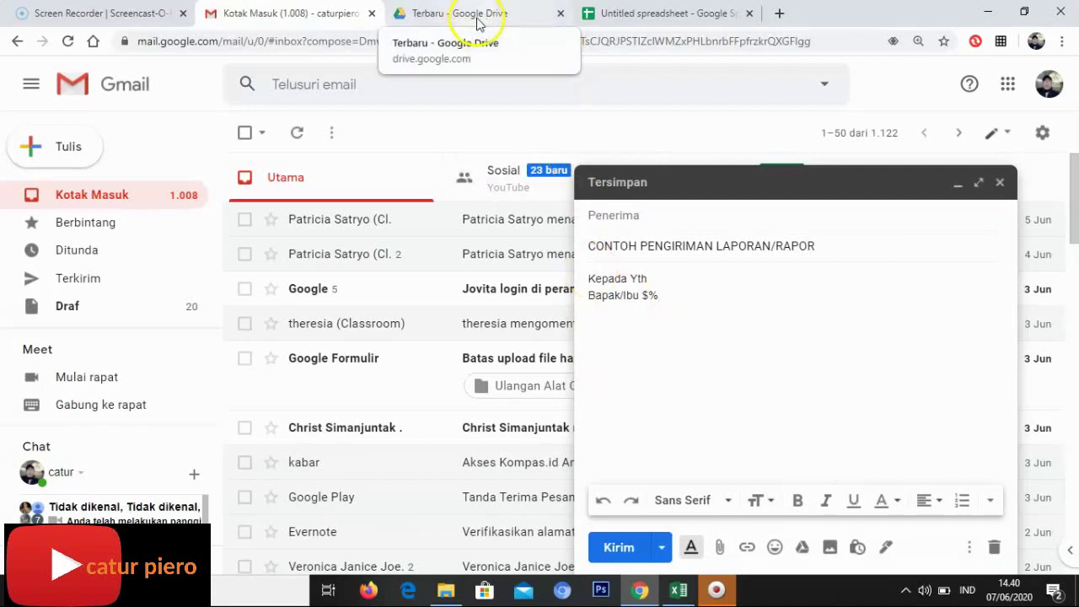
Copy the NAMA ORTU header from cell B1 of the Google spreadsheet
{"action": "left_click", "coordinate": [634, 12]}
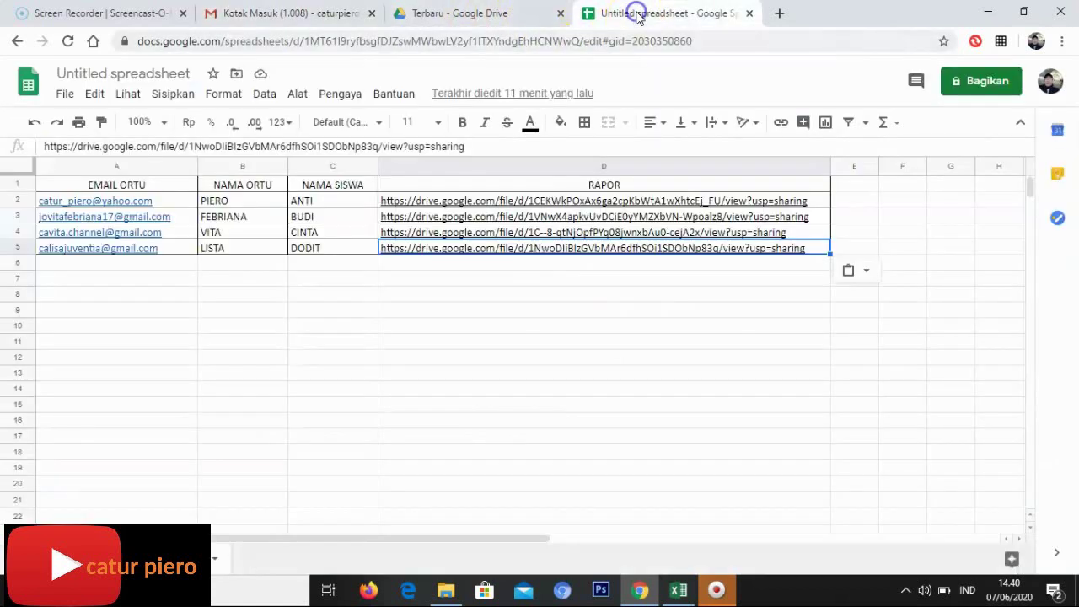
{"action": "left_click", "coordinate": [242, 184]}
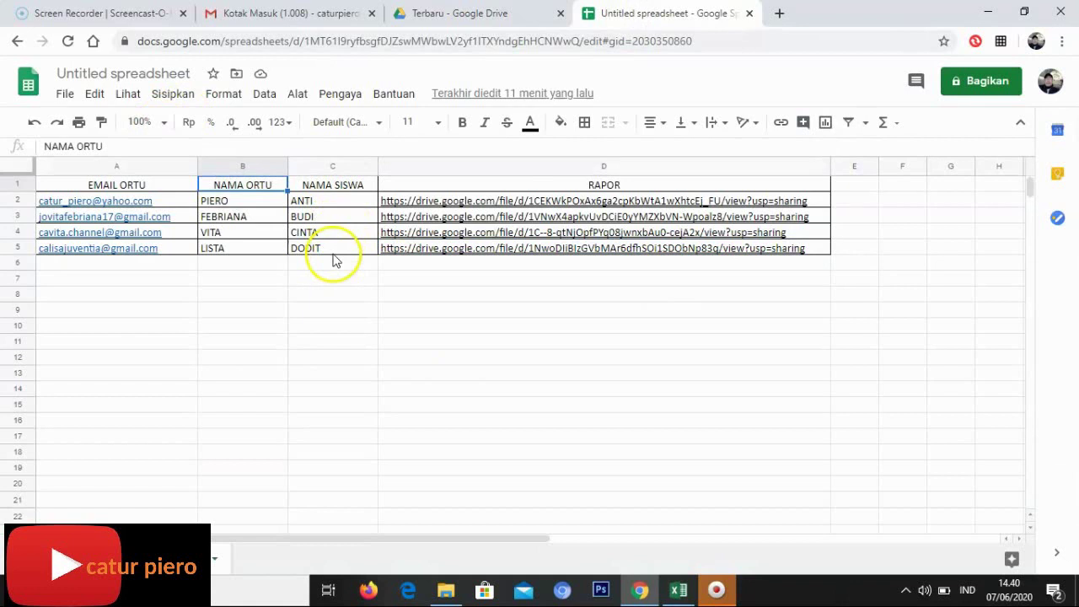
{"action": "right_click", "coordinate": [232, 192]}
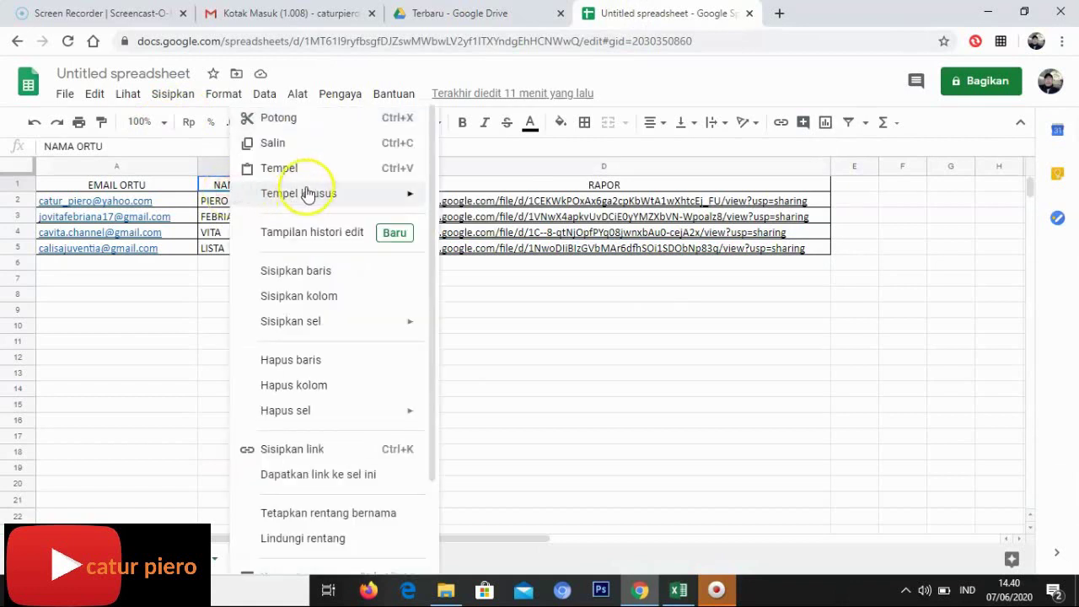
{"action": "left_click", "coordinate": [274, 141]}
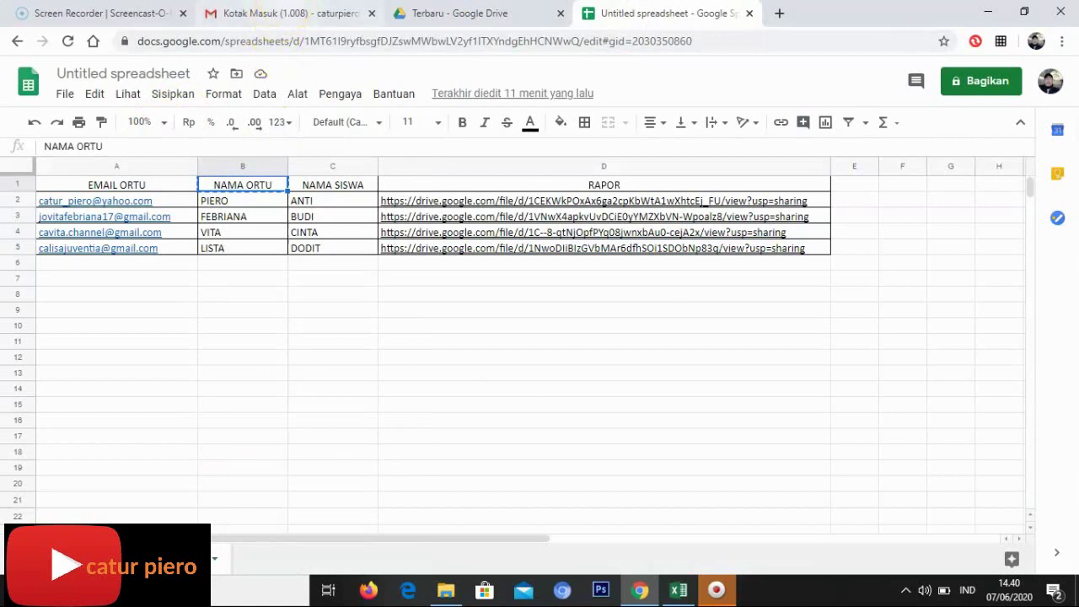
In the Gmail draft, paste NAMA ORTU after $% and close the placeholder with %
{"action": "left_click", "coordinate": [312, 13]}
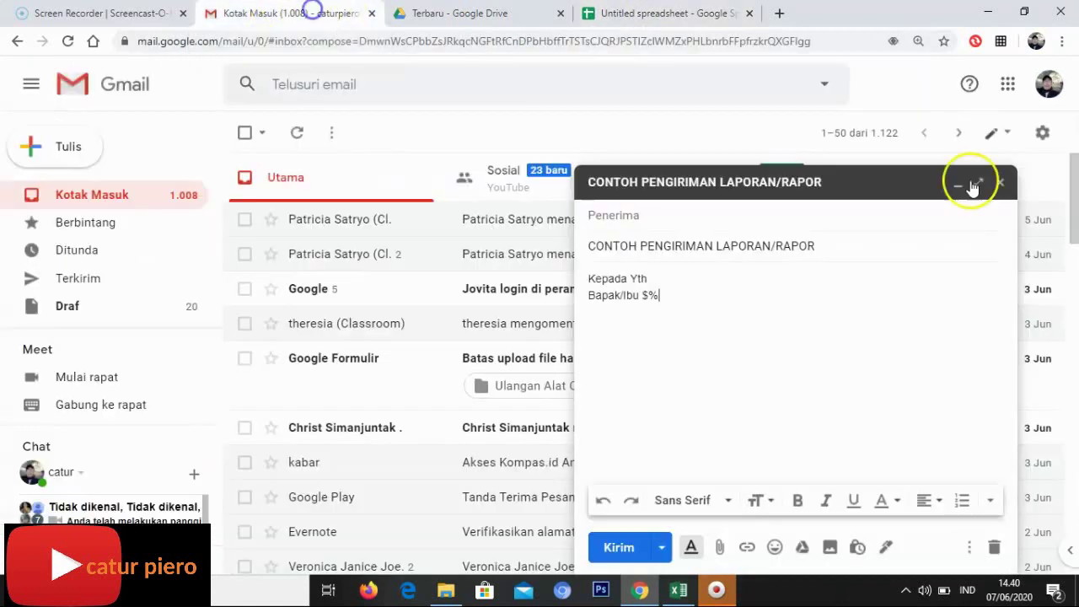
{"action": "right_click", "coordinate": [658, 295]}
{"action": "left_click", "coordinate": [708, 418]}
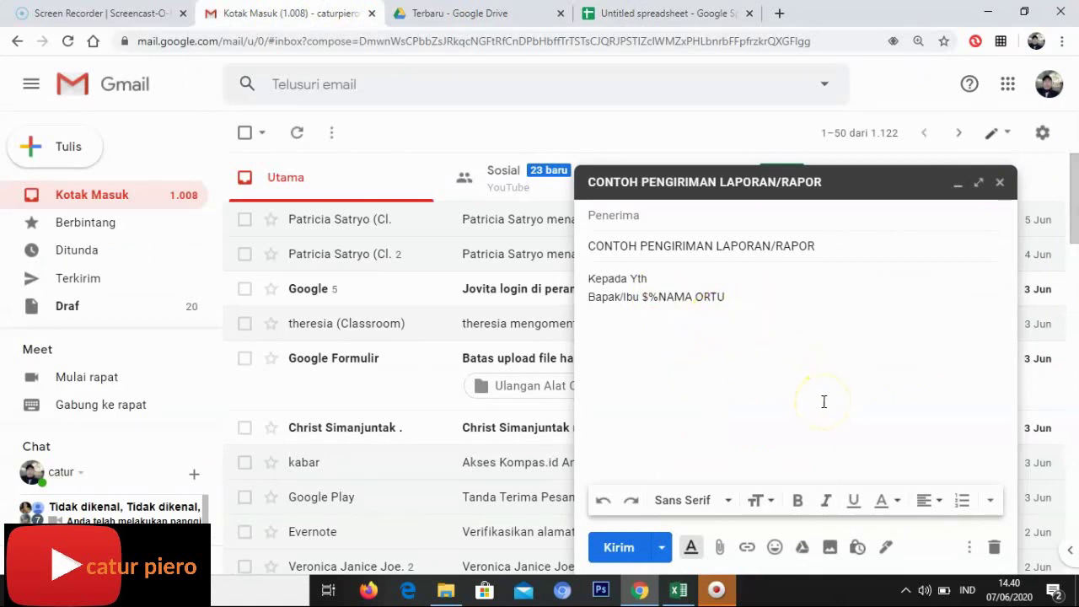
{"action": "type", "text": "%"}
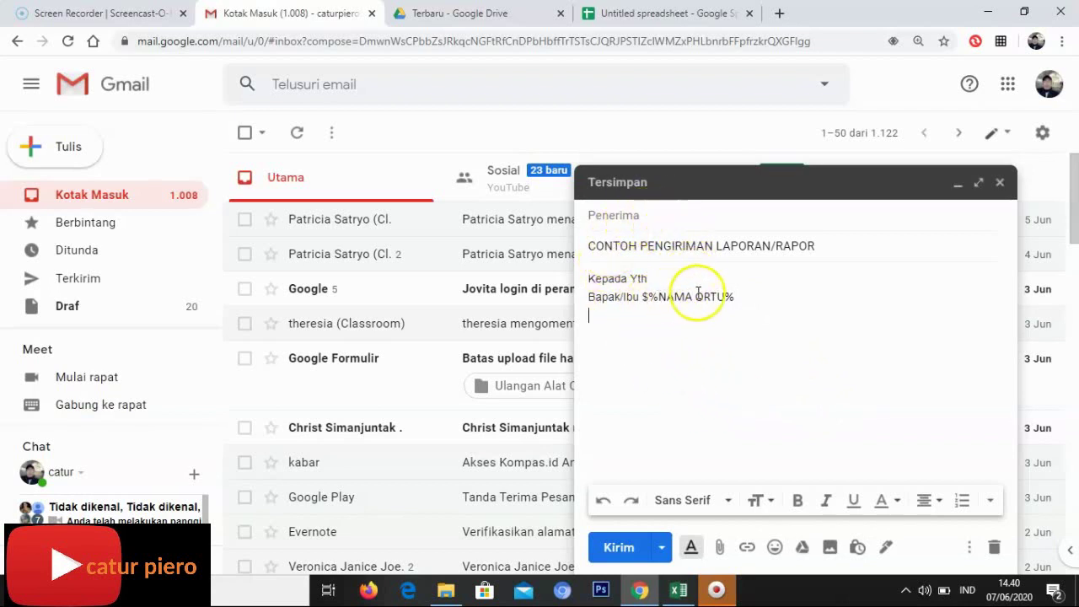
Add the line "Orang tua peserta didik yang bernama $%" below the parent-name placeholder in the Gmail draft
{"action": "left_click", "coordinate": [632, 13]}
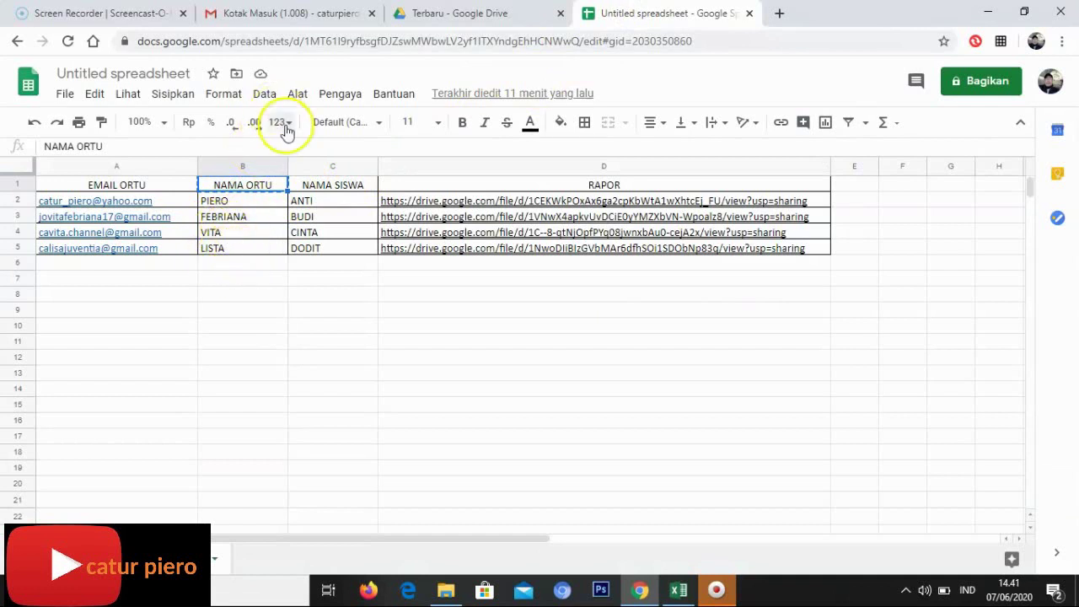
{"action": "left_click", "coordinate": [329, 17]}
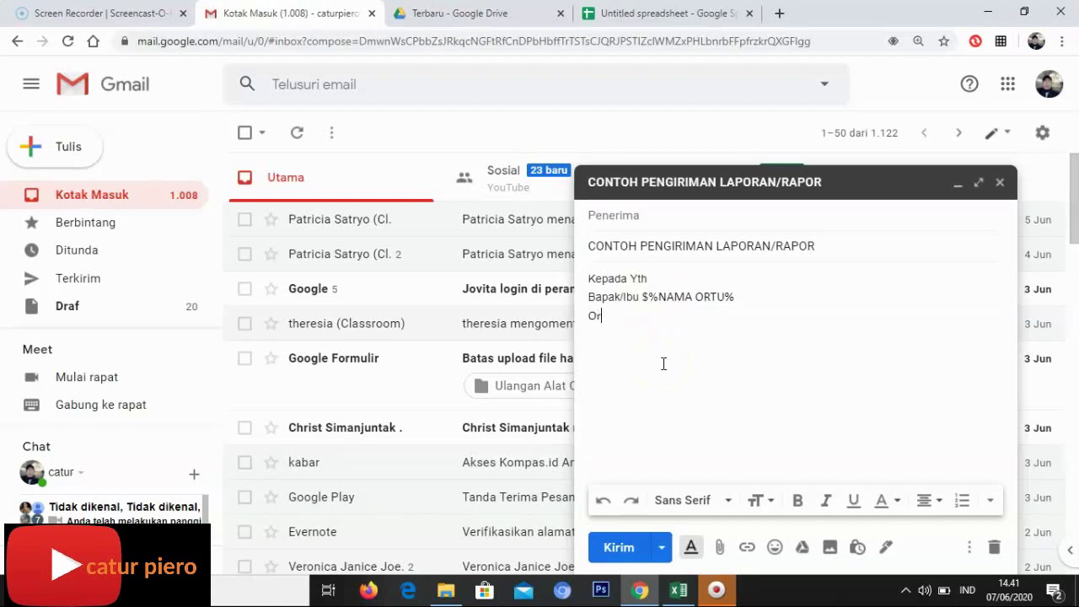
{"action": "type", "text": "tua peserta didik yan"}
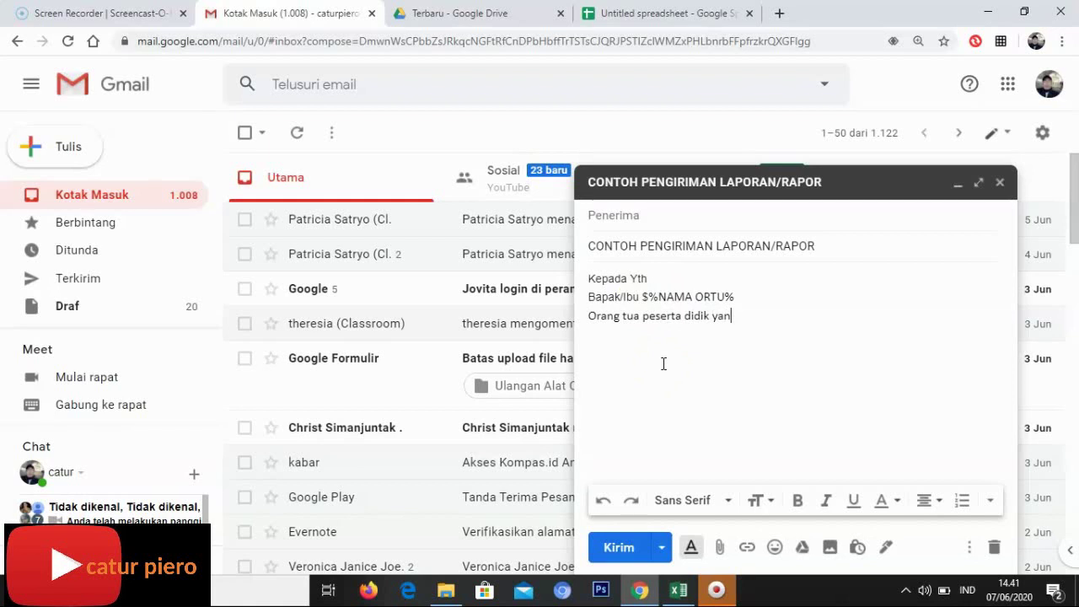
{"action": "type", "text": "g bermana"}
{"action": "key", "text": "BackSpace"}
{"action": "key", "text": "BackSpace"}
{"action": "key", "text": "BackSpace"}
{"action": "key", "text": "BackSpace"}
{"action": "type", "text": "nama"}
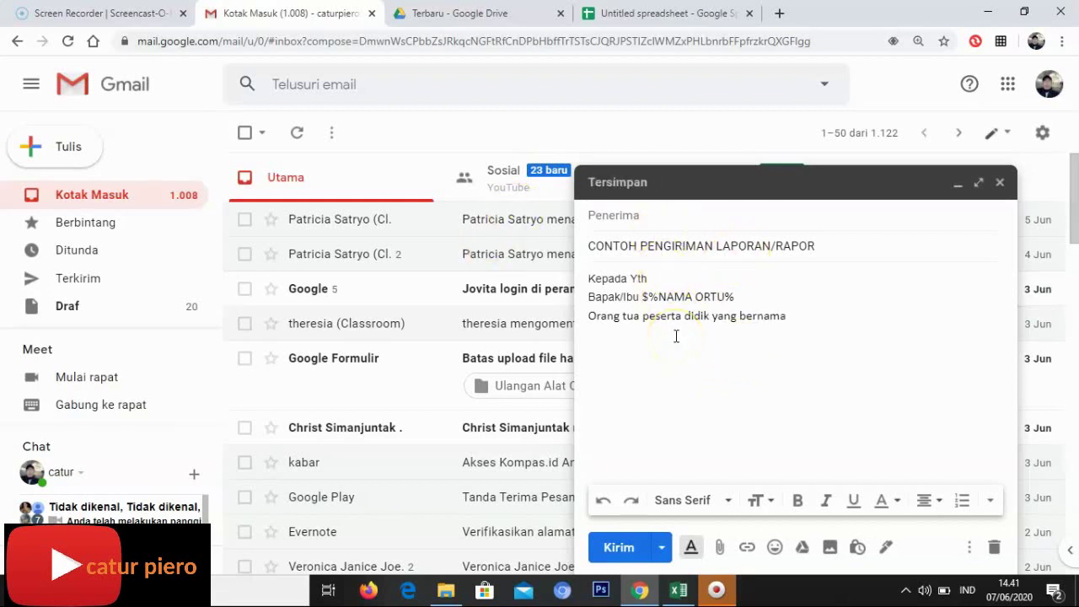
{"action": "type", "text": "$%"}
Switch to the Google spreadsheet and copy the NAMA SISWA header from cell C1
{"action": "left_click", "coordinate": [633, 15]}
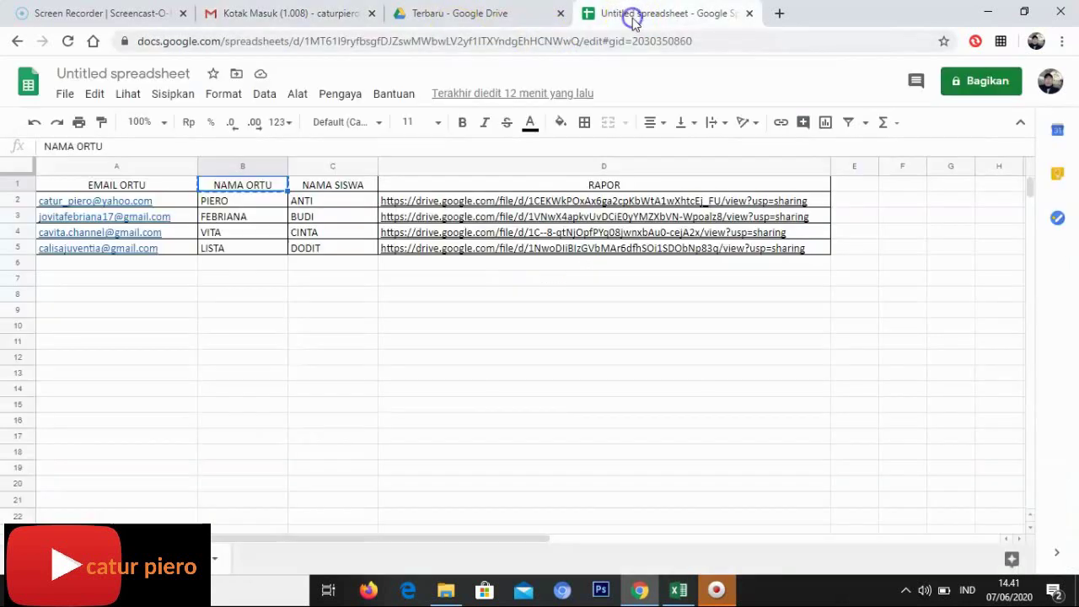
{"action": "left_click", "coordinate": [328, 190]}
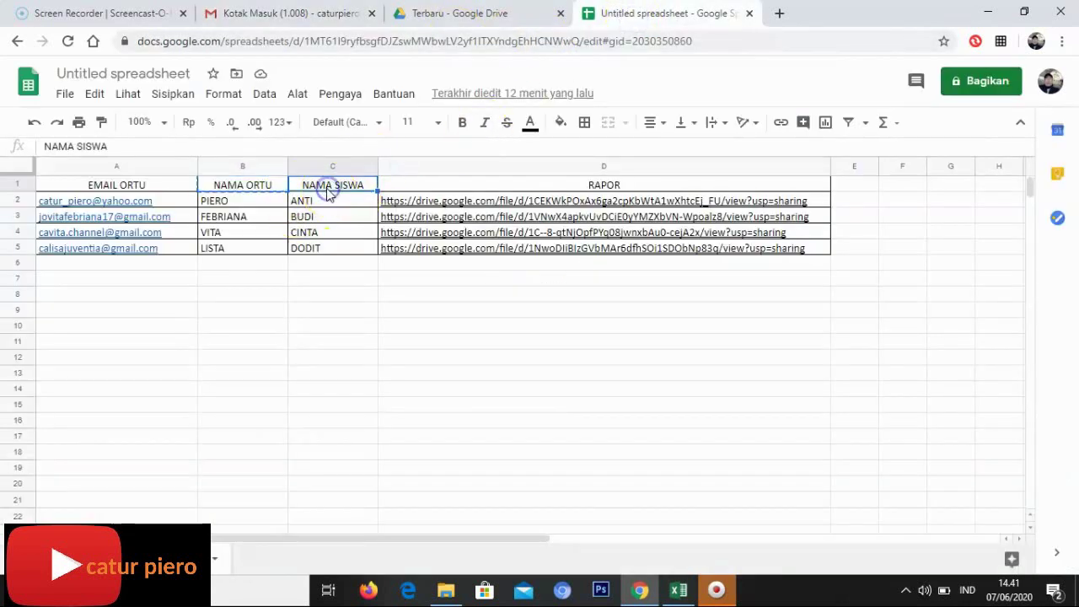
{"action": "right_click", "coordinate": [329, 193]}
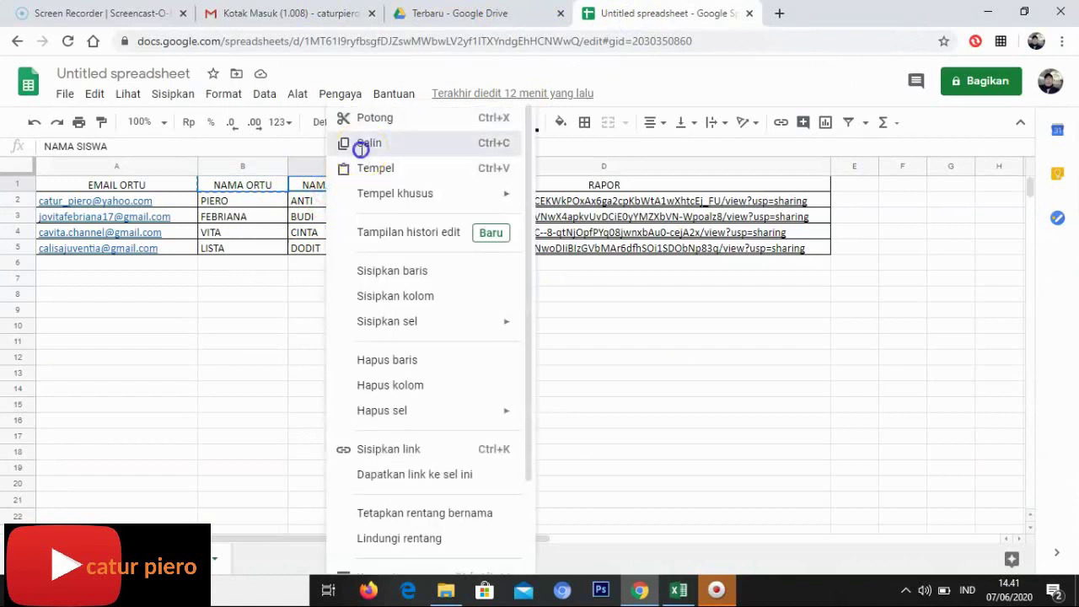
{"action": "left_click", "coordinate": [361, 143]}
In the Gmail draft, paste NAMA SISWA after the $% following "bernama" and close the placeholder with %
{"action": "left_click", "coordinate": [284, 14]}
{"action": "left_click", "coordinate": [808, 316]}
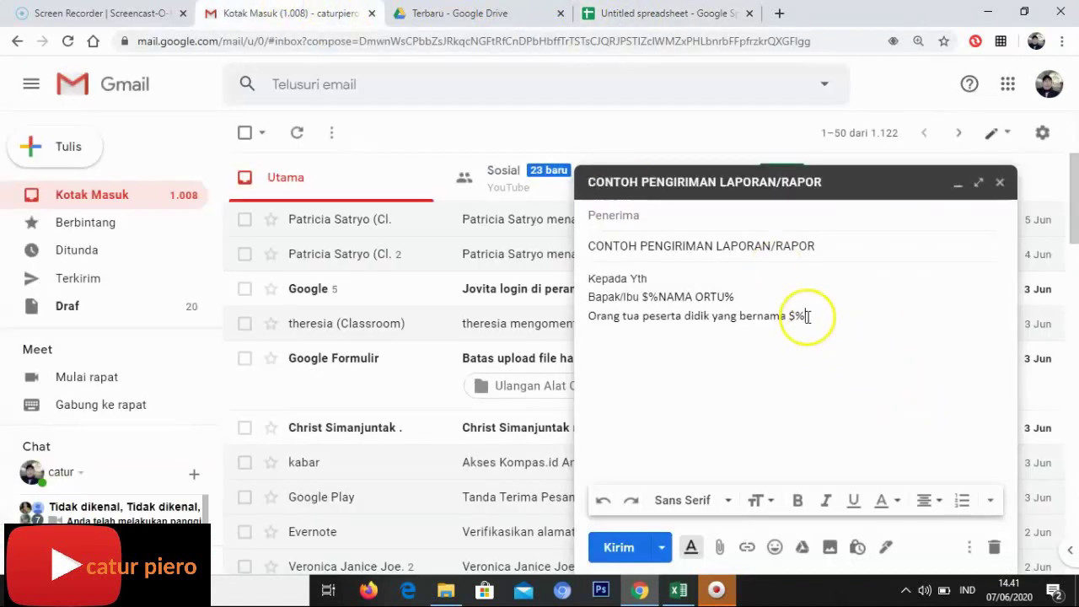
{"action": "right_click", "coordinate": [808, 316]}
{"action": "left_click", "coordinate": [852, 443]}
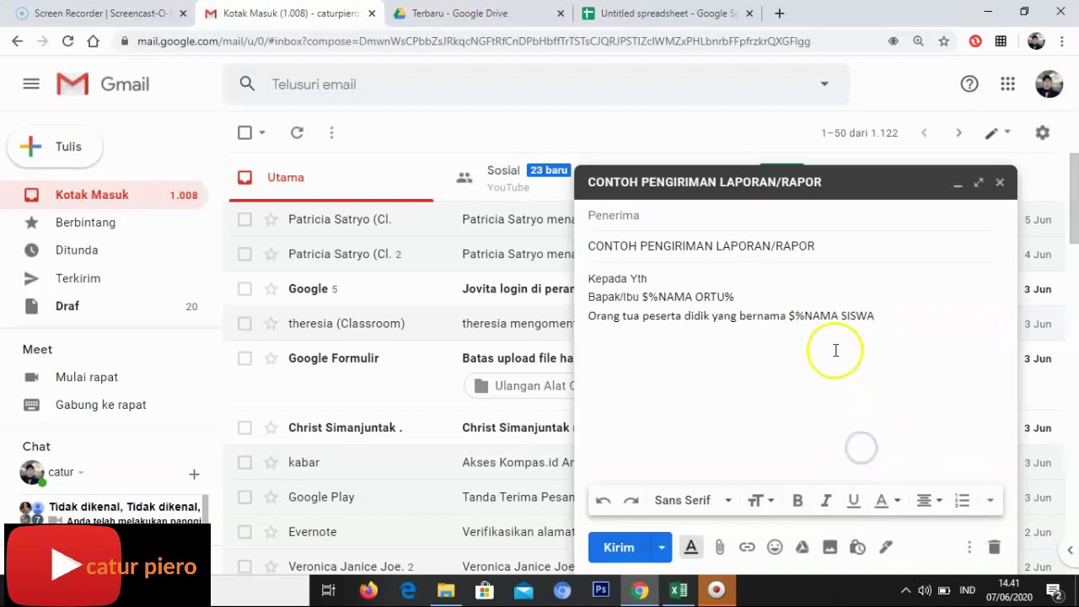
{"action": "type", "text": "%"}
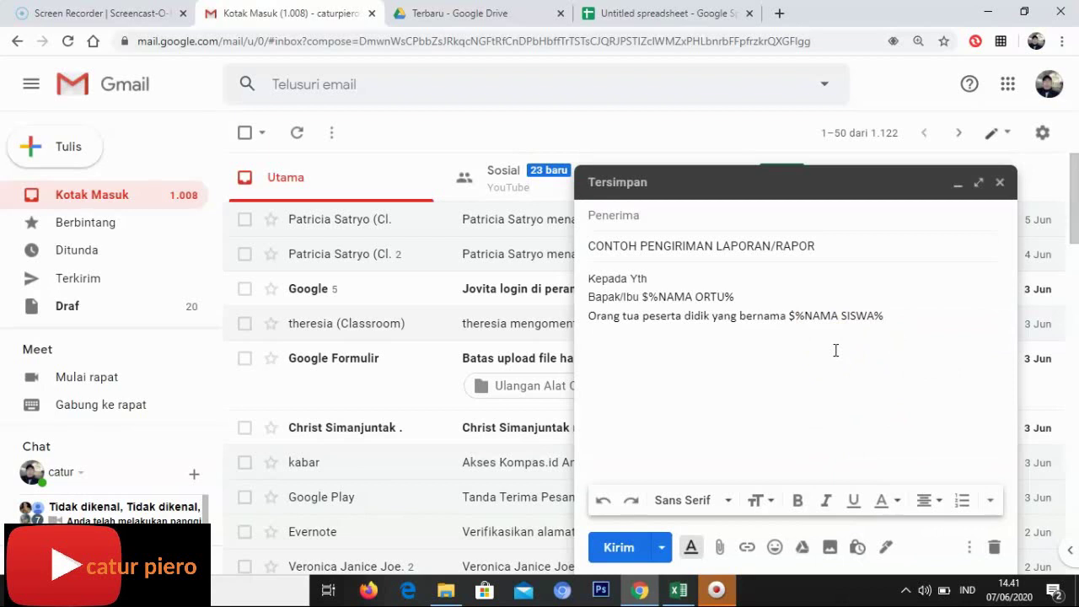
Add the paragraph "Berikut saya kirimkan link untuk melihat/membuka/mendownload laporan hasil belajar dari Putra/putri bapak dan ibu:" with $% on the line below
{"action": "left_click", "coordinate": [836, 350]}
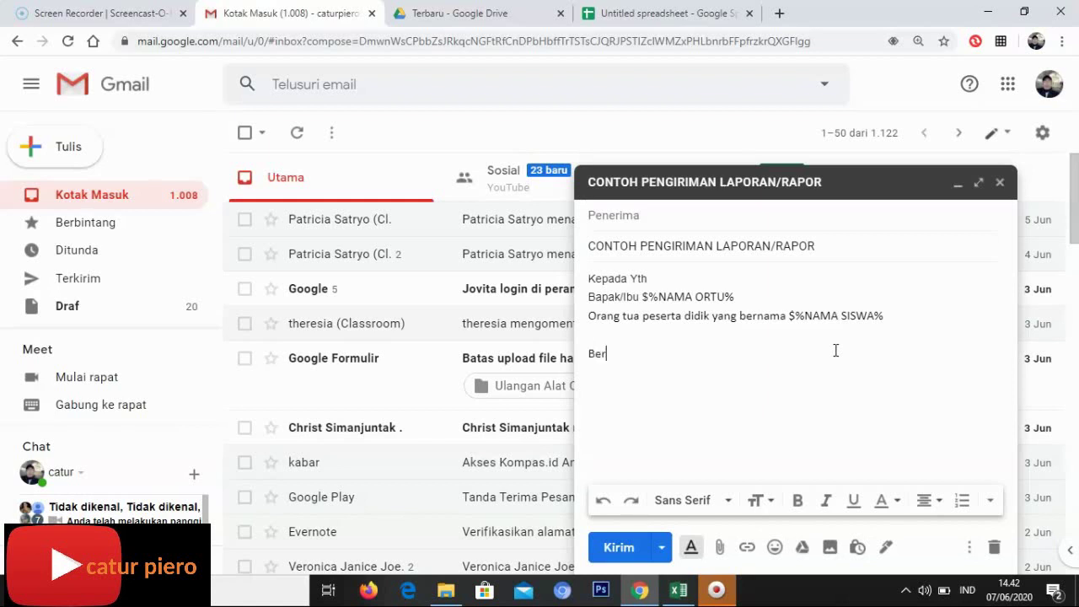
{"action": "type", "text": "ya kirimkan lin"}
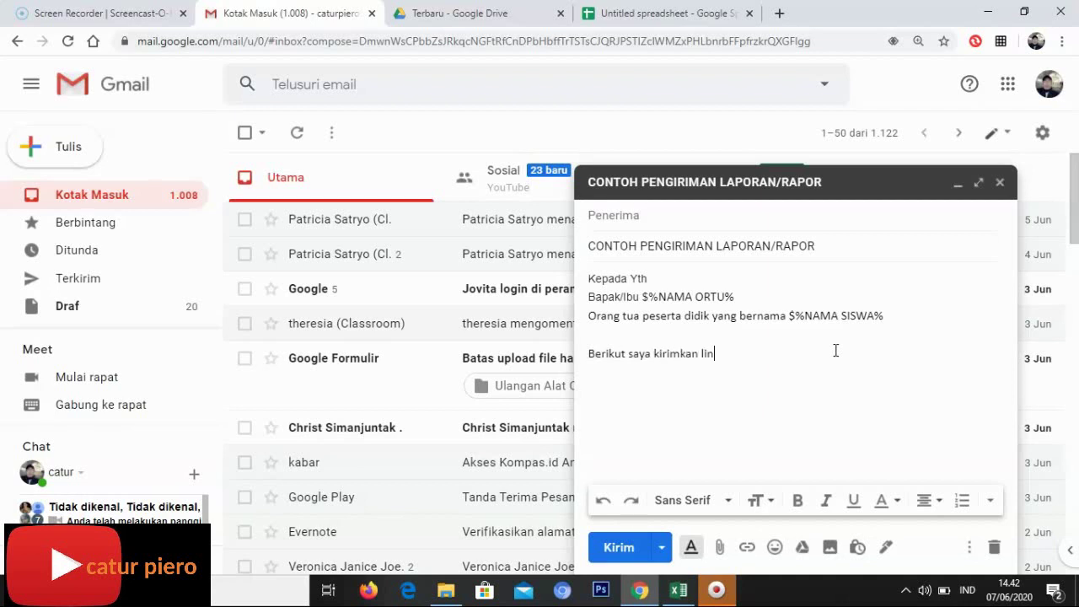
{"action": "type", "text": "k untuk melihat/membuka/mendownloa"}
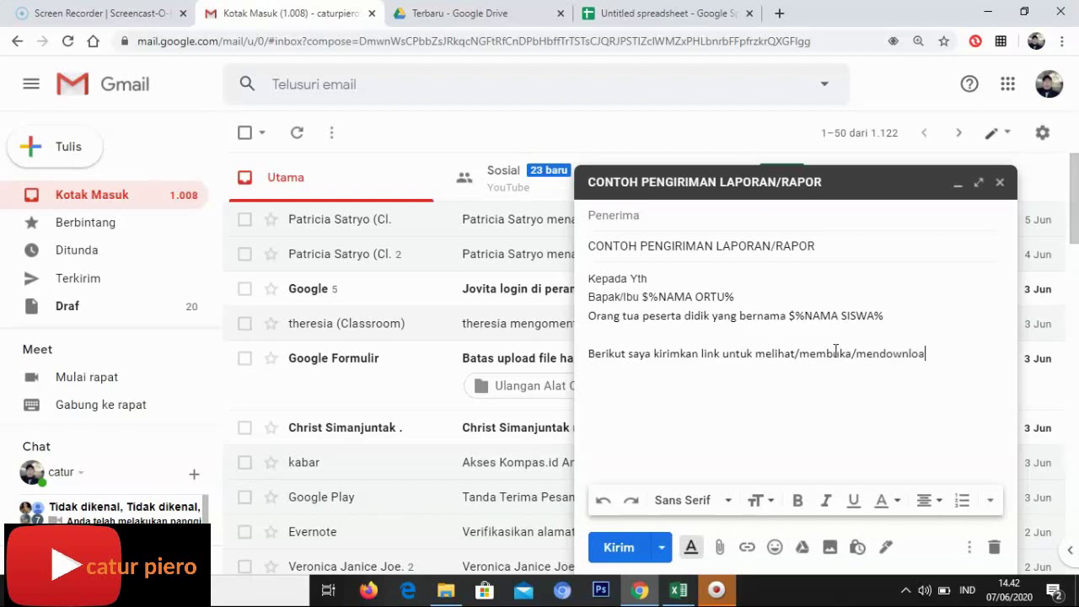
{"action": "type", "text": "d laporan ha"}
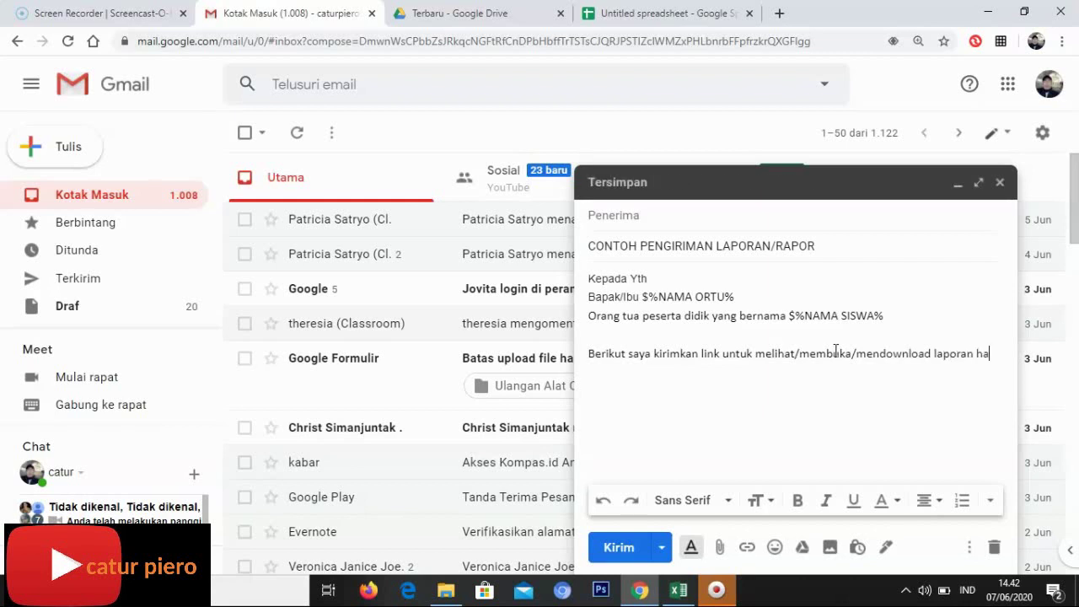
{"action": "type", "text": "sil belajar dari Putra/putri bapak dan ibu:"}
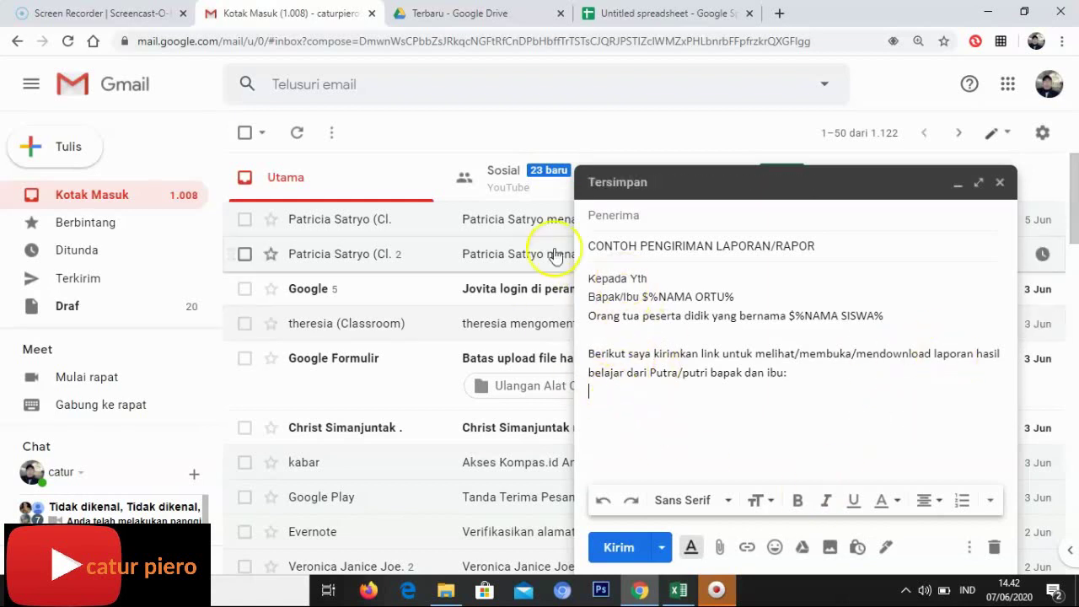
{"action": "left_click", "coordinate": [615, 389]}
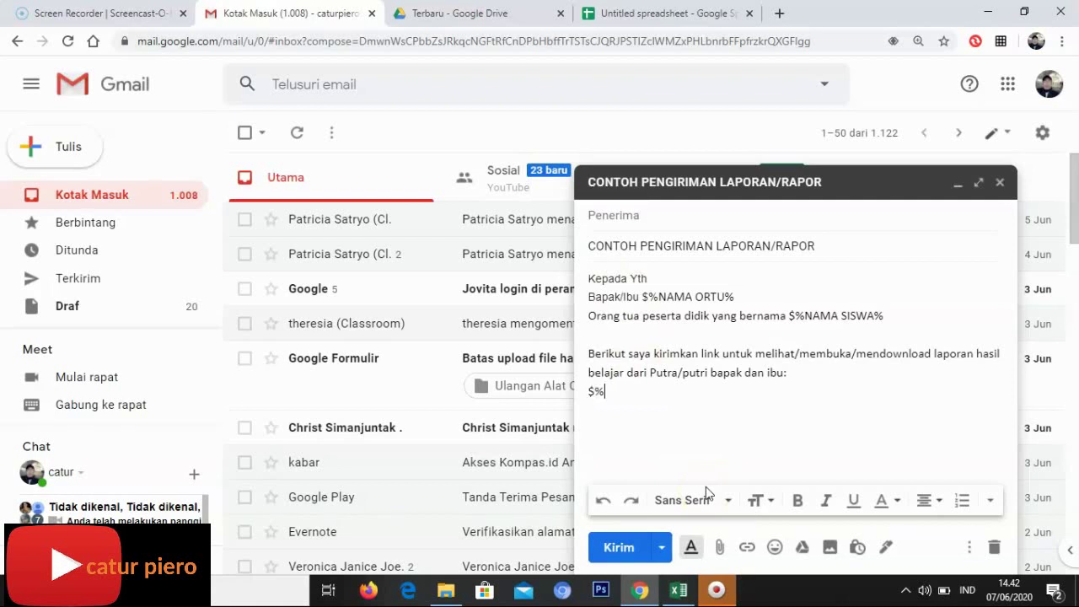
Switch to the Google spreadsheet and copy the RAPOR header from cell D1
{"action": "left_click", "coordinate": [624, 12]}
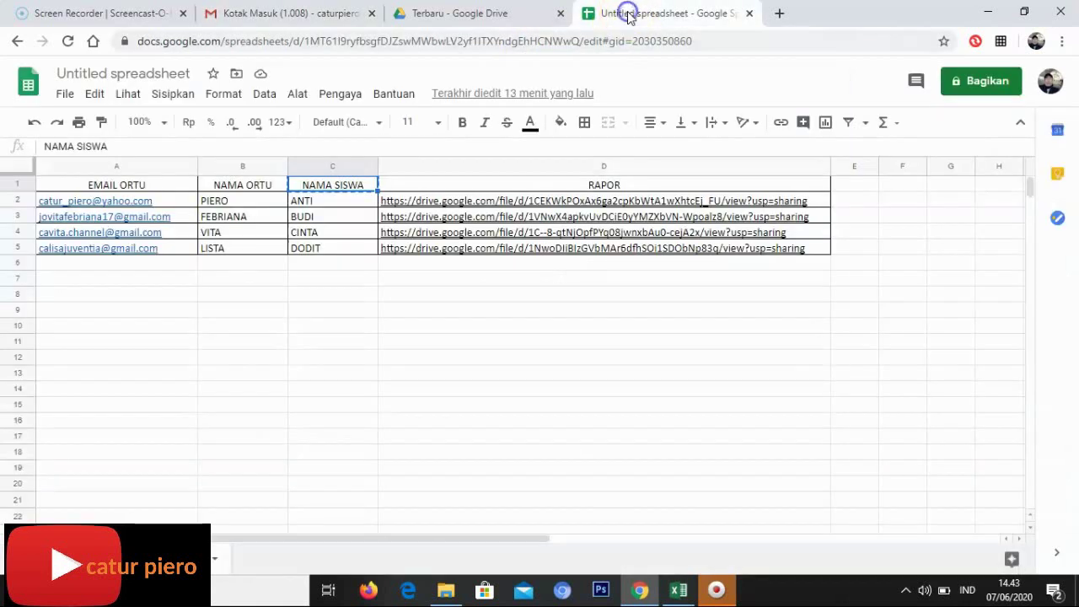
{"action": "left_click", "coordinate": [547, 187]}
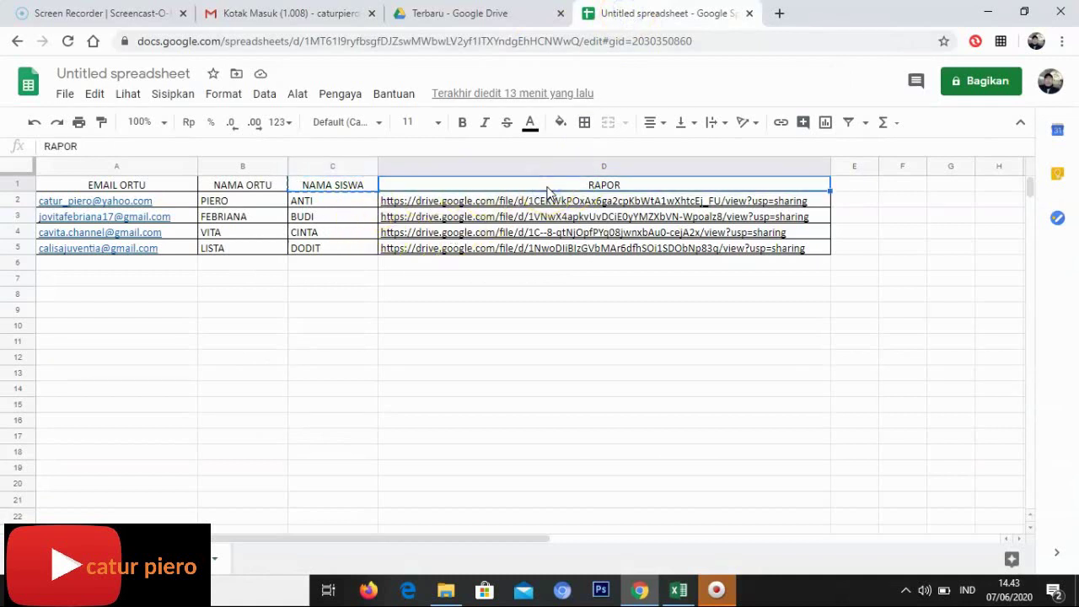
{"action": "right_click", "coordinate": [546, 188]}
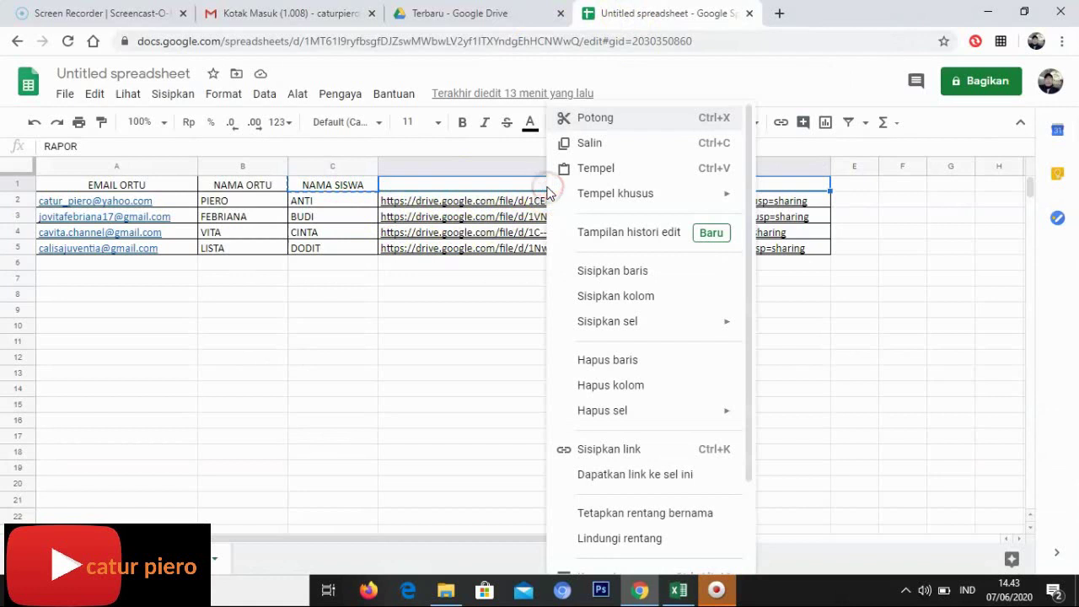
{"action": "left_click", "coordinate": [588, 143]}
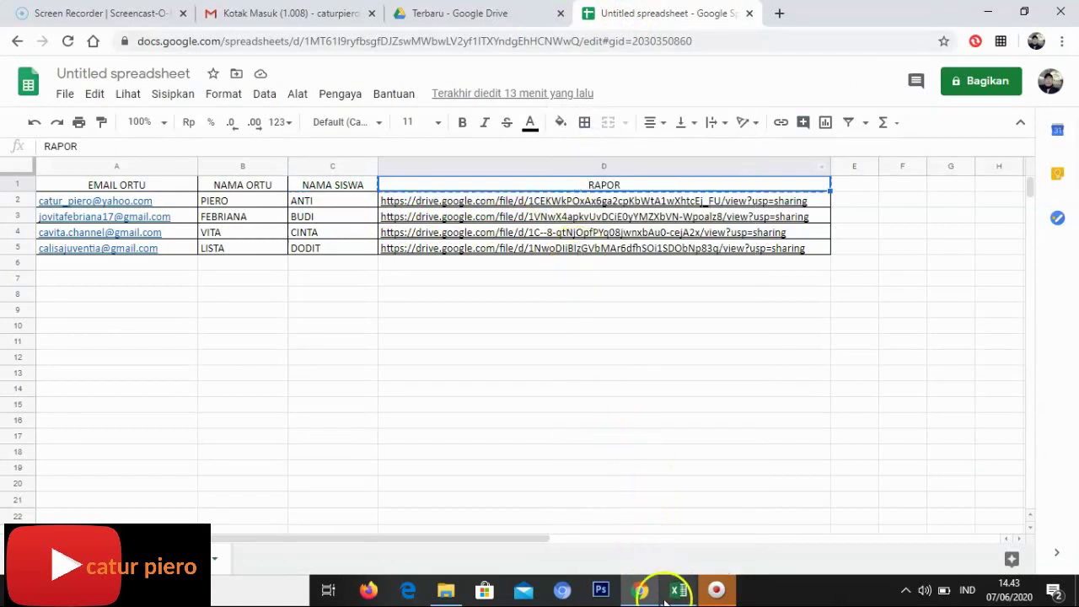
In the Gmail draft, complete the last placeholder as $%RAPOR% and add the closing line "Terima Kasih" below it
{"action": "left_click", "coordinate": [221, 15]}
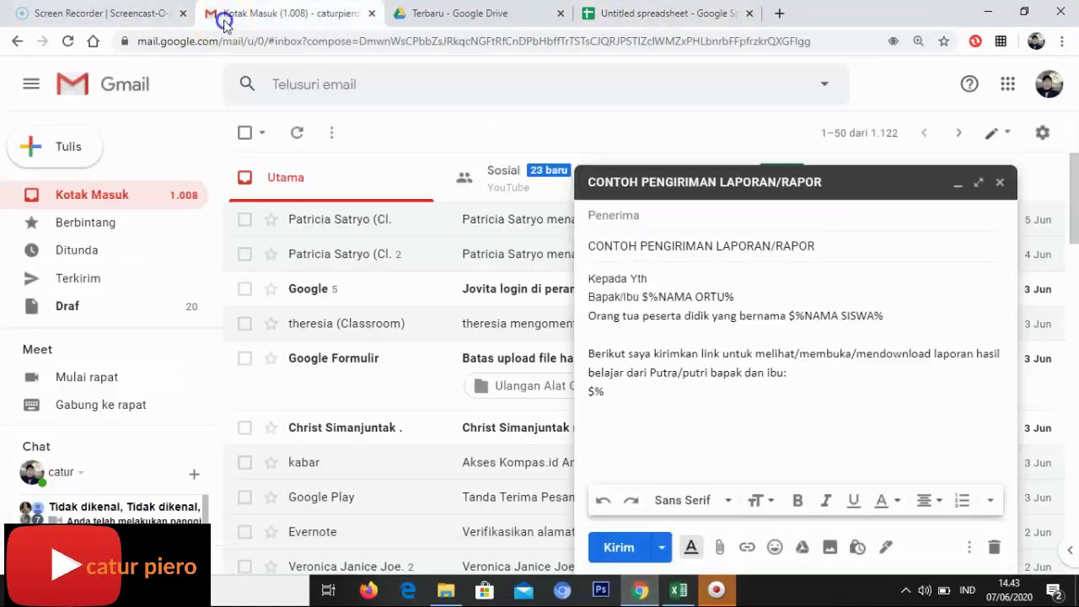
{"action": "right_click", "coordinate": [615, 390]}
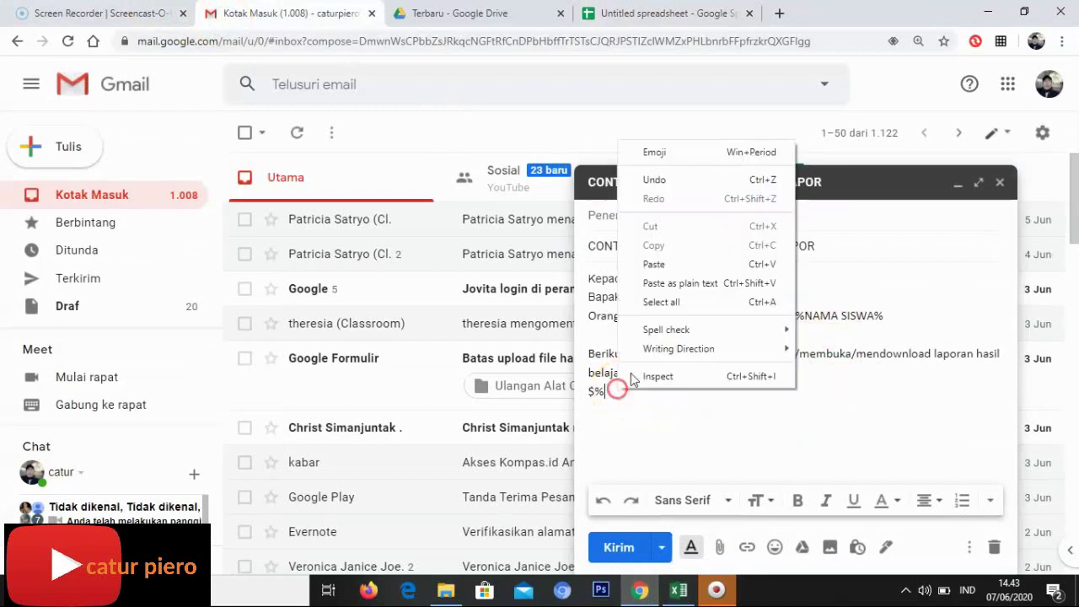
{"action": "left_click", "coordinate": [670, 264]}
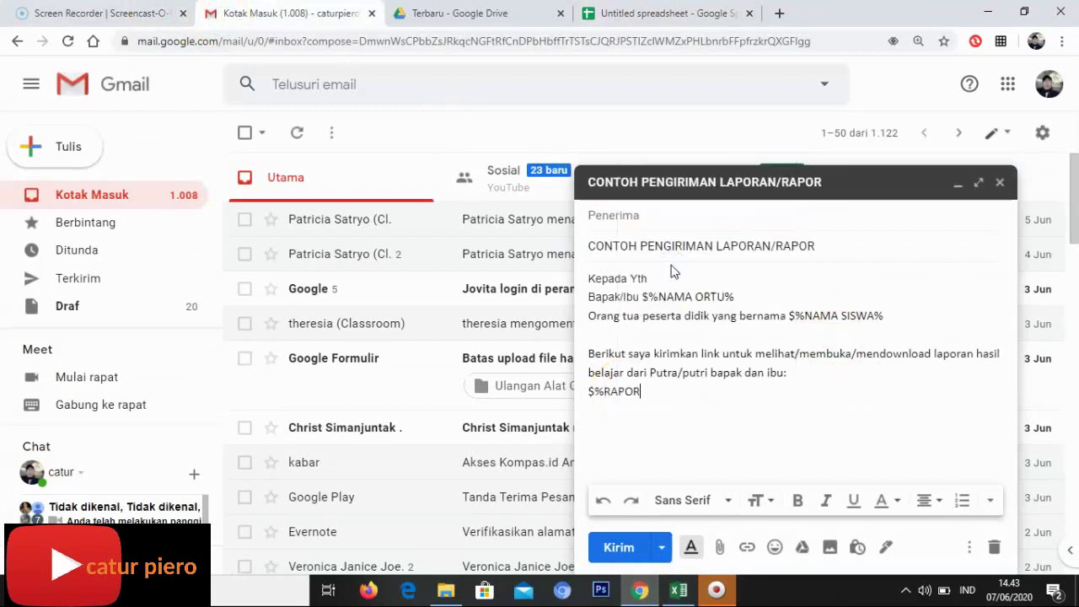
{"action": "type", "text": "%"}
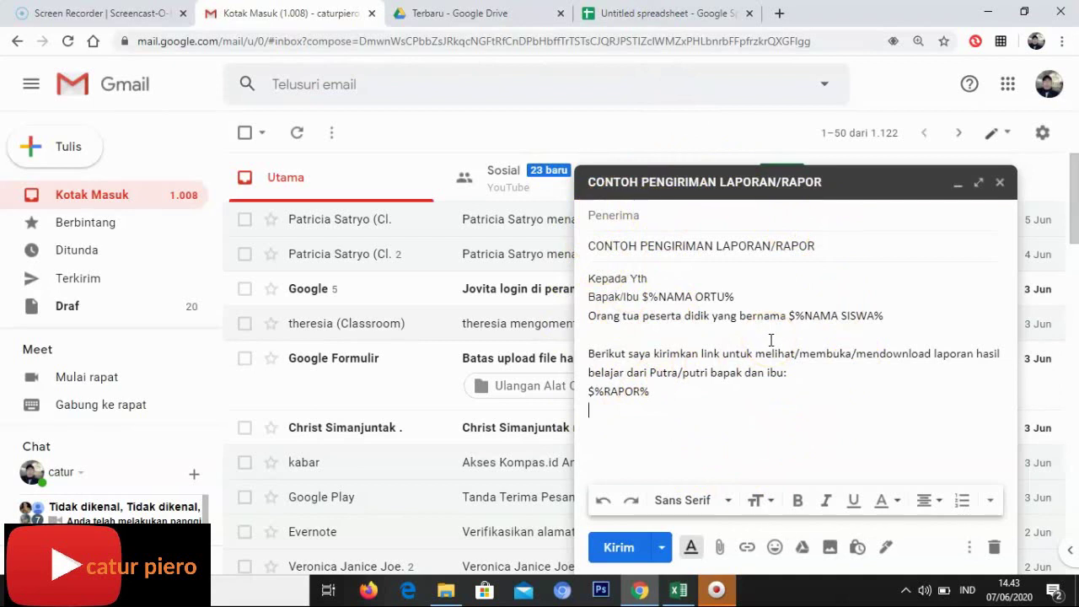
{"action": "key", "text": "Return"}
{"action": "type", "text": "Terima Kasih"}
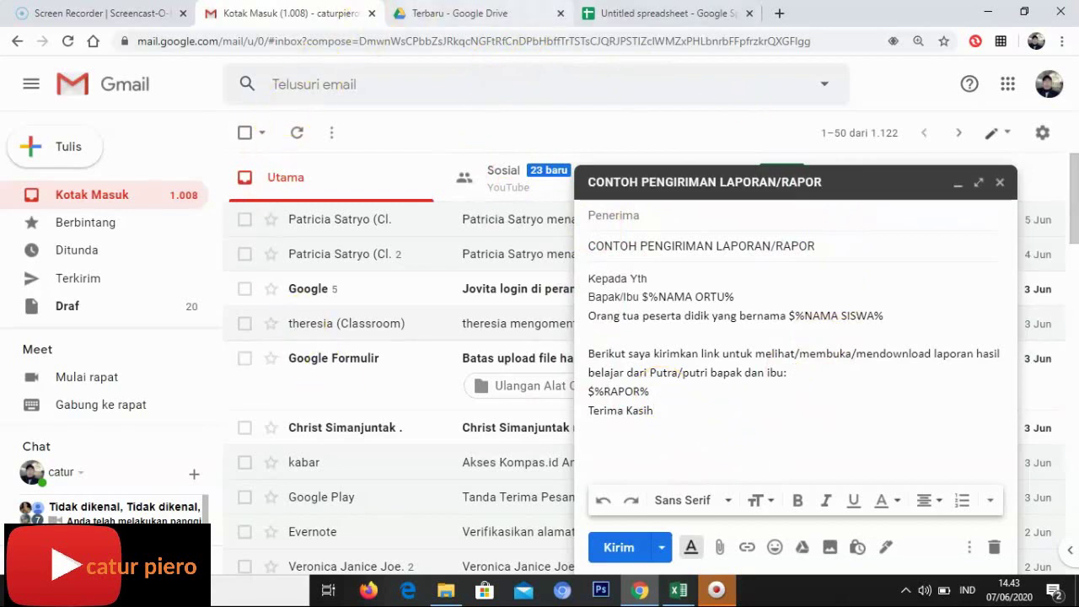
Return to the Google spreadsheet and open the G Suite Marketplace for getting add-ons
{"action": "left_click", "coordinate": [666, 13]}
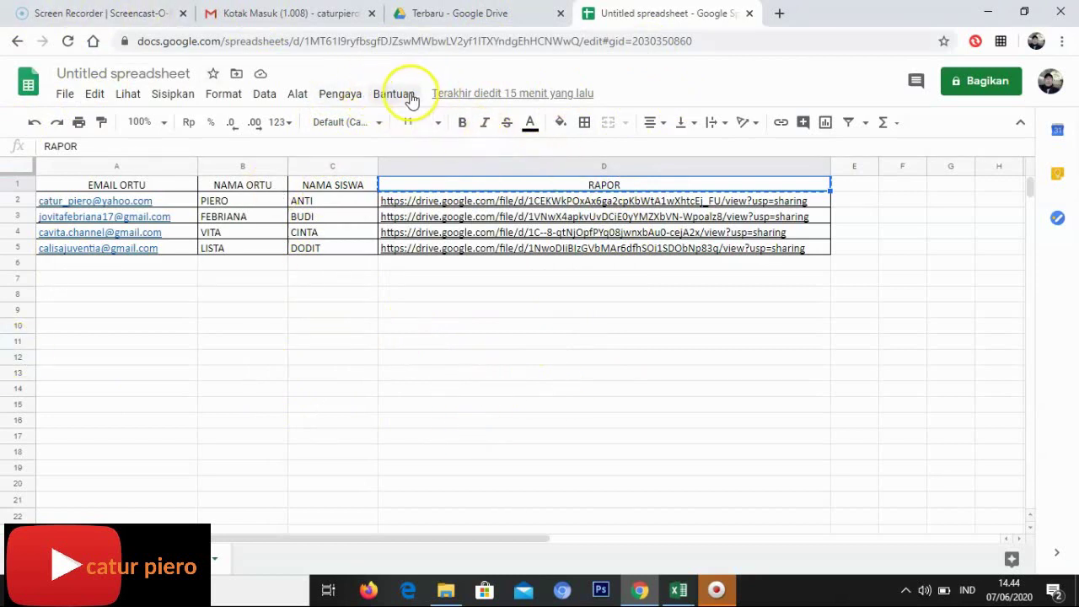
{"action": "left_click", "coordinate": [340, 94]}
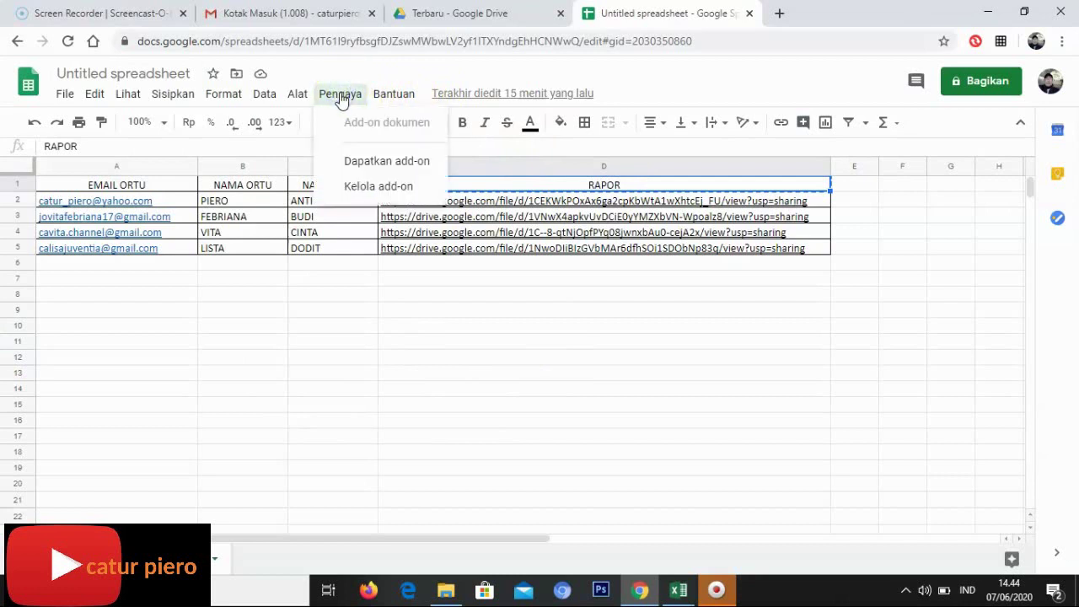
{"action": "left_click", "coordinate": [370, 167]}
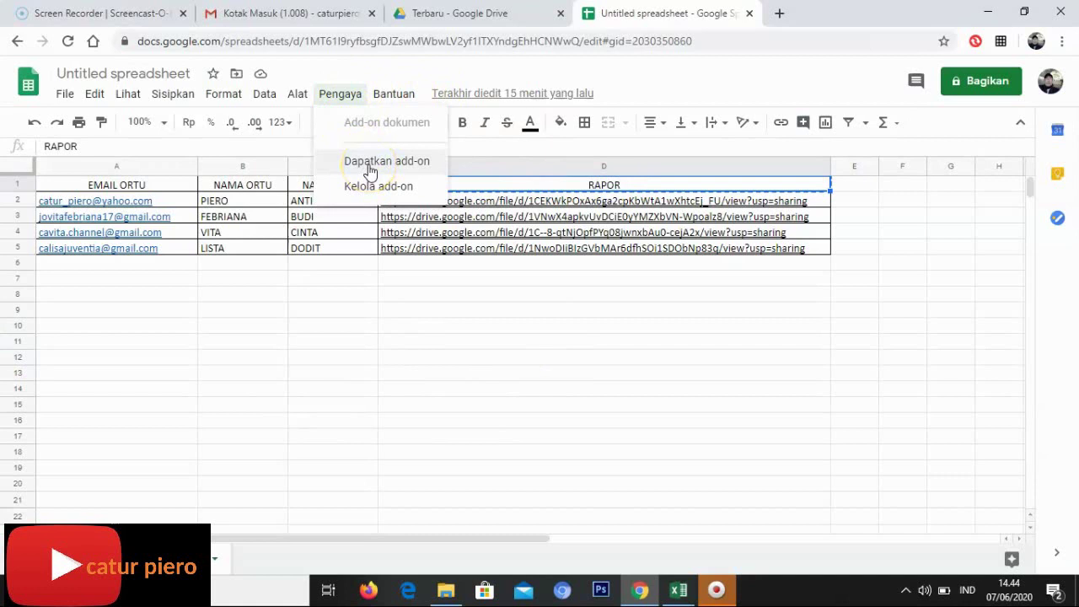
{"action": "left_click", "coordinate": [369, 167]}
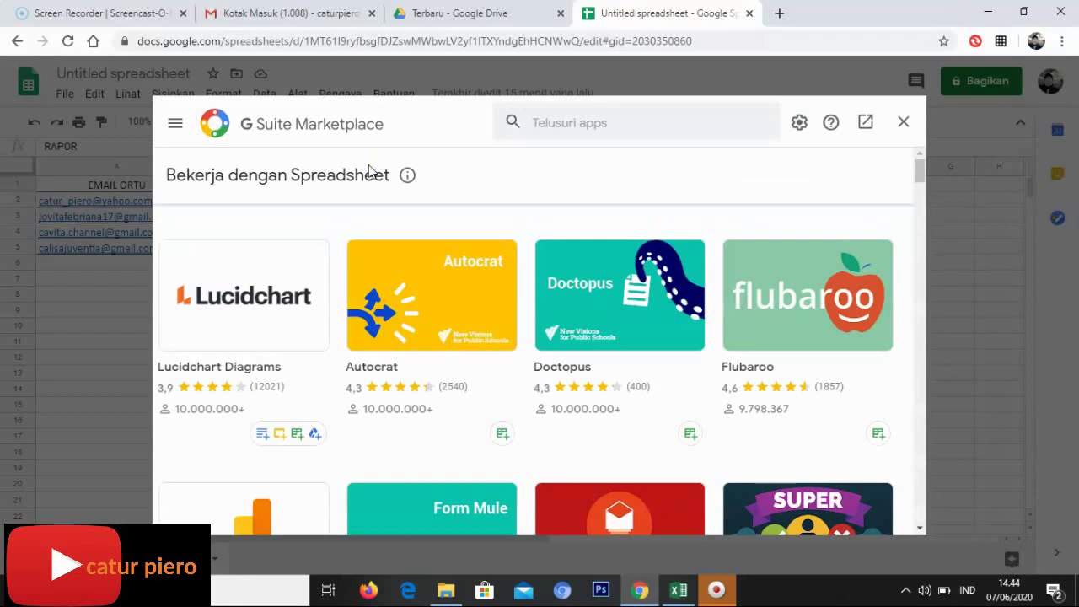
Search the marketplace for Yet Another Mail Merge and open that add-on's page
{"action": "left_click", "coordinate": [539, 123]}
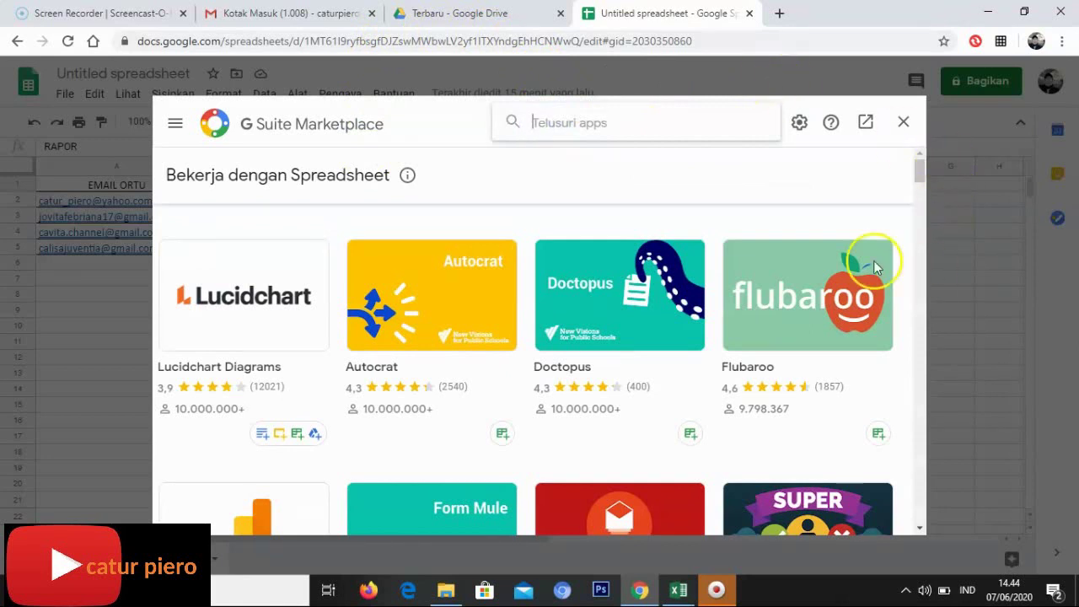
{"action": "scroll", "coordinate": [846, 251], "scroll_direction": "down", "scroll_amount": 2}
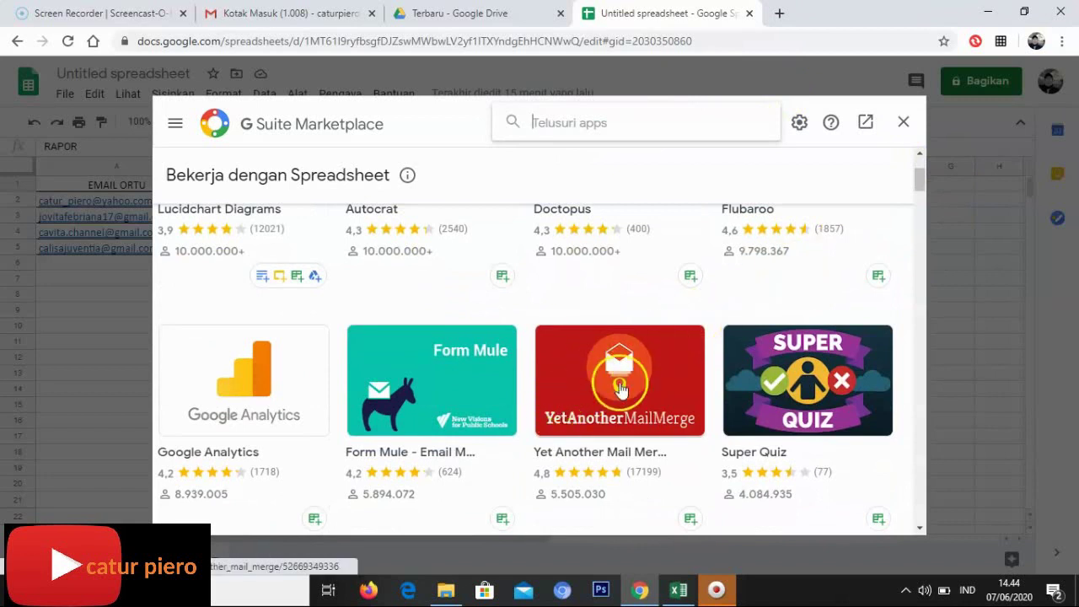
{"action": "scroll", "coordinate": [590, 418], "scroll_direction": "up", "scroll_amount": 2}
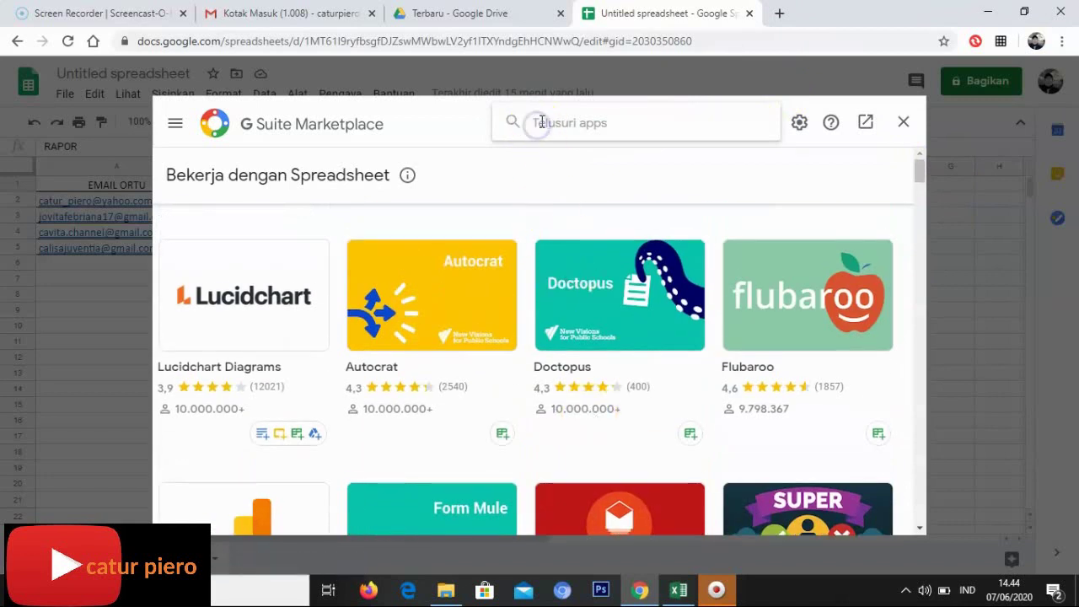
{"action": "type", "text": "yet"}
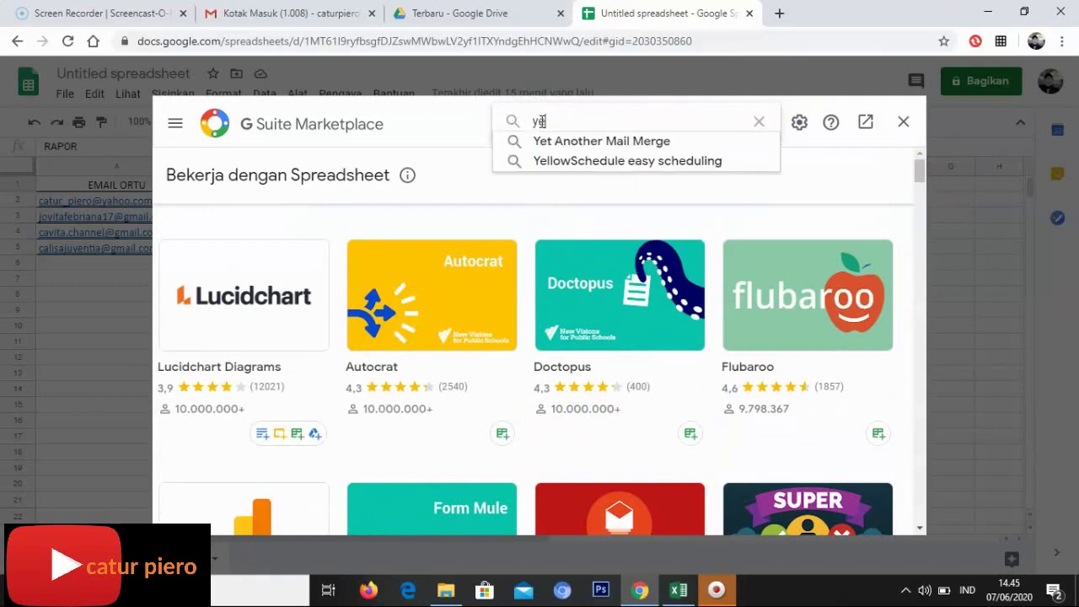
{"action": "left_click", "coordinate": [588, 143]}
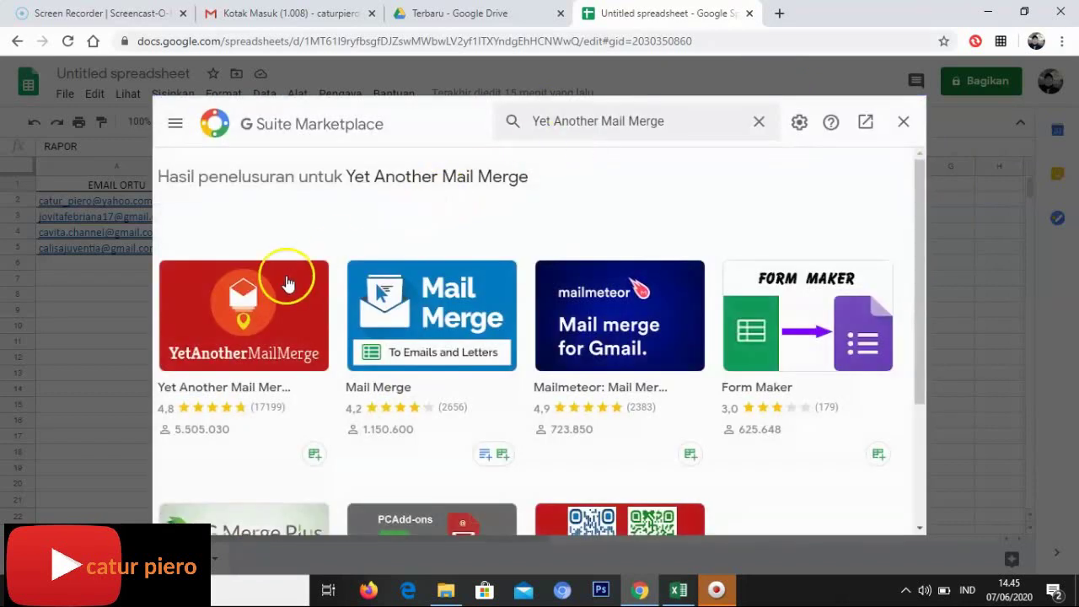
{"action": "left_click", "coordinate": [259, 313]}
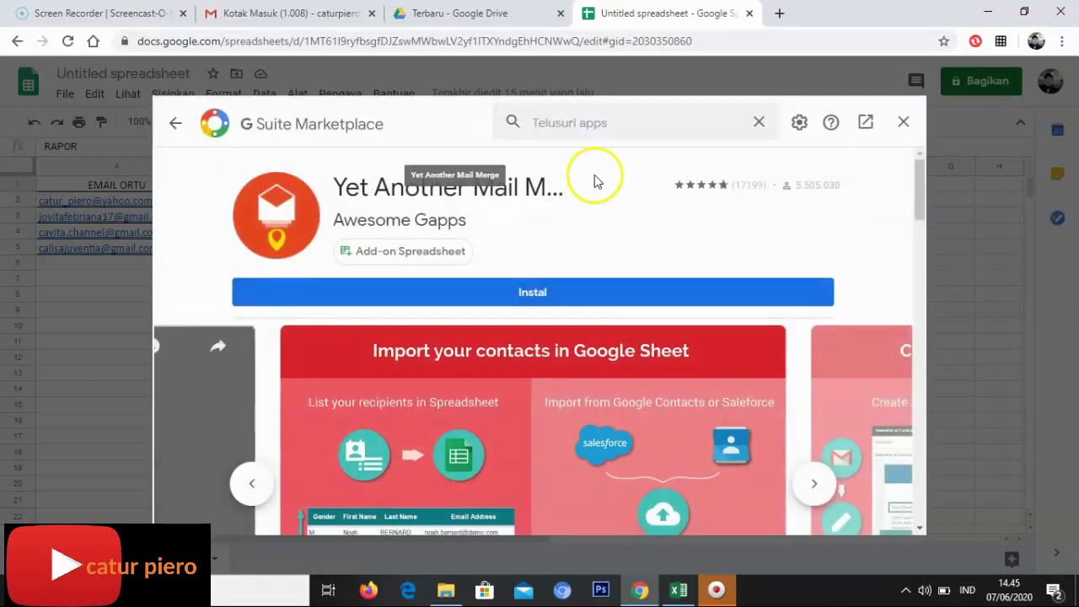
Install Yet Another Mail Merge, selecting the Google account and granting all the access permissions it requests
{"action": "left_click", "coordinate": [547, 291]}
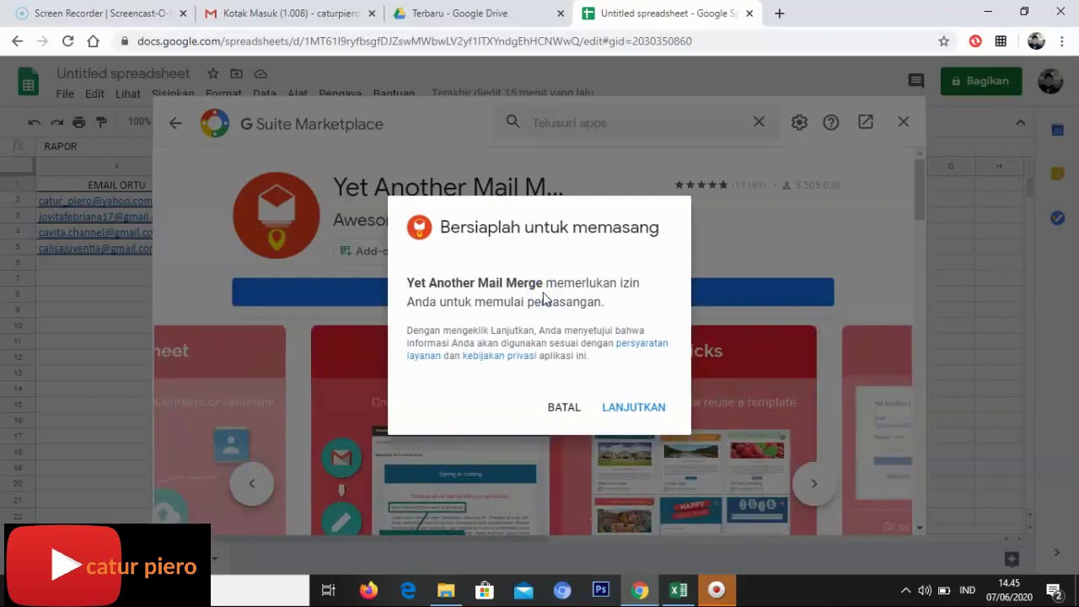
{"action": "left_click", "coordinate": [634, 411]}
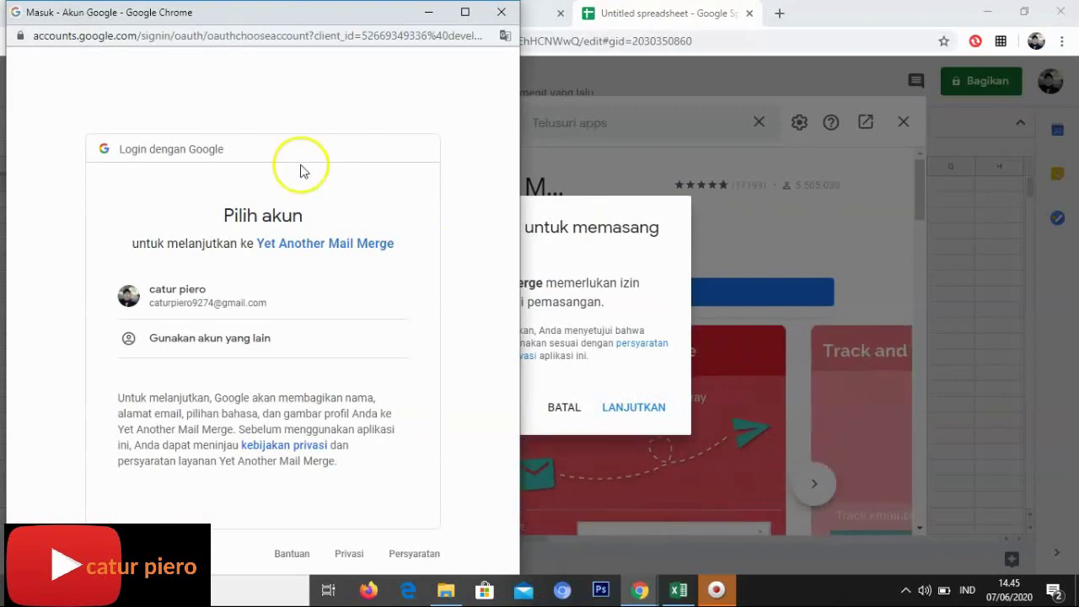
{"action": "left_click", "coordinate": [182, 306]}
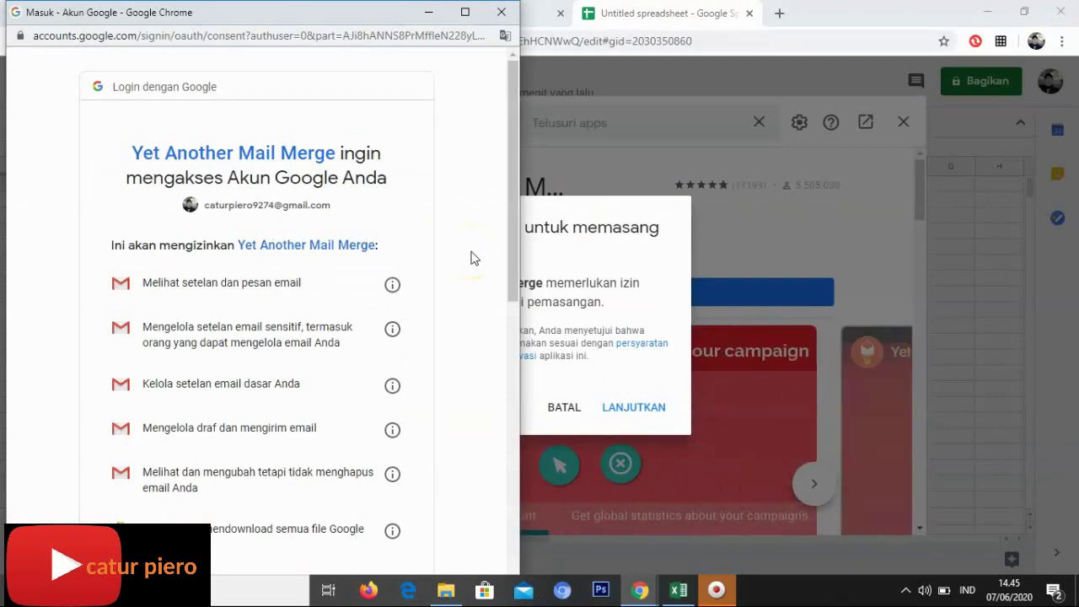
{"action": "scroll", "coordinate": [471, 258], "scroll_direction": "down", "scroll_amount": 9}
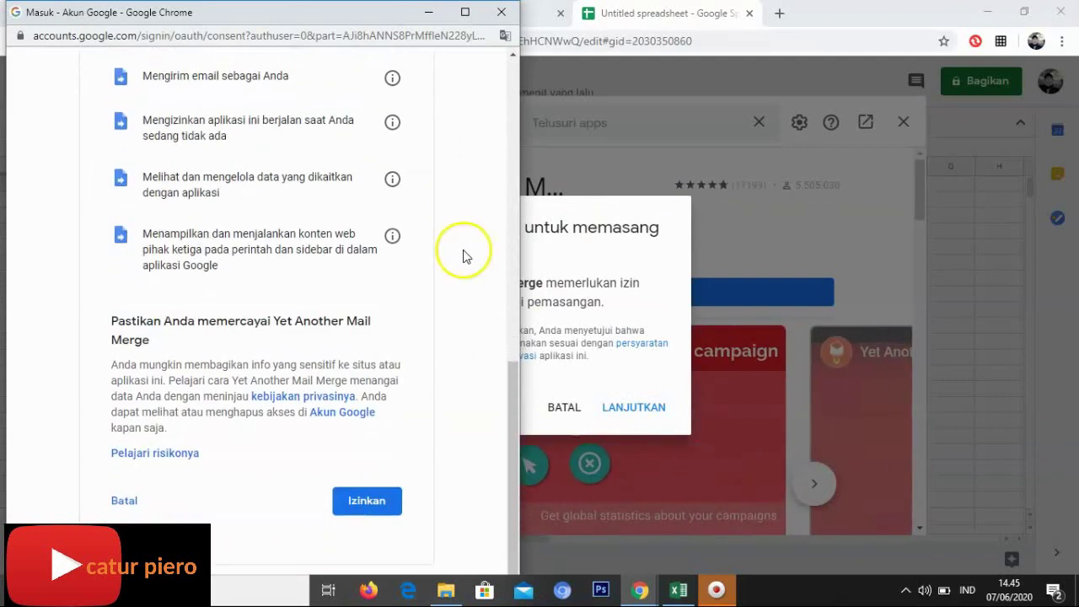
{"action": "scroll", "coordinate": [465, 251], "scroll_direction": "up", "scroll_amount": 10}
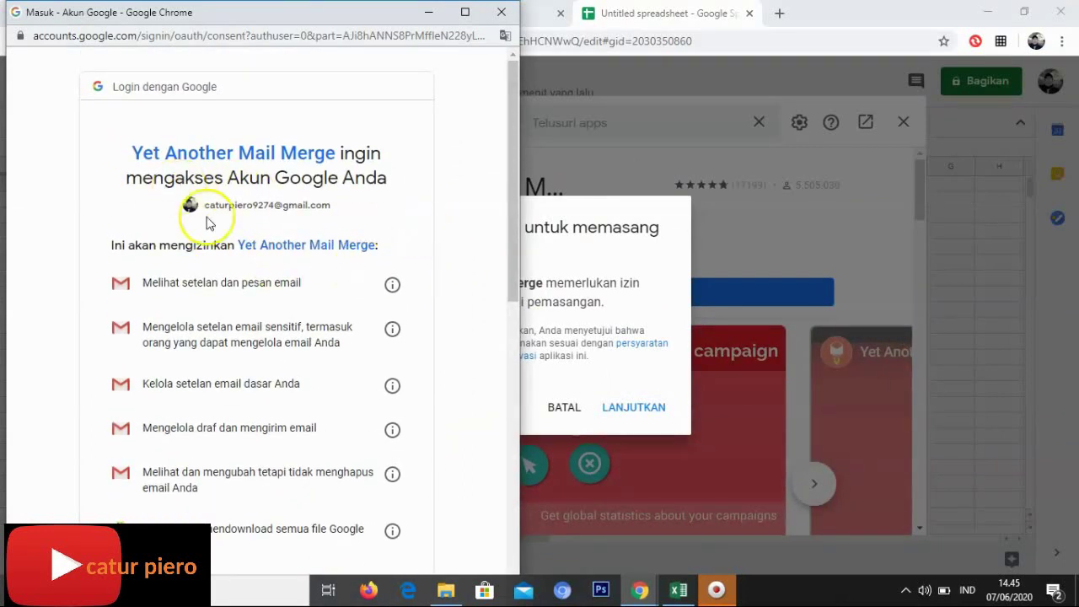
{"action": "scroll", "coordinate": [363, 273], "scroll_direction": "down", "scroll_amount": 3}
{"action": "scroll", "coordinate": [364, 273], "scroll_direction": "down", "scroll_amount": 6}
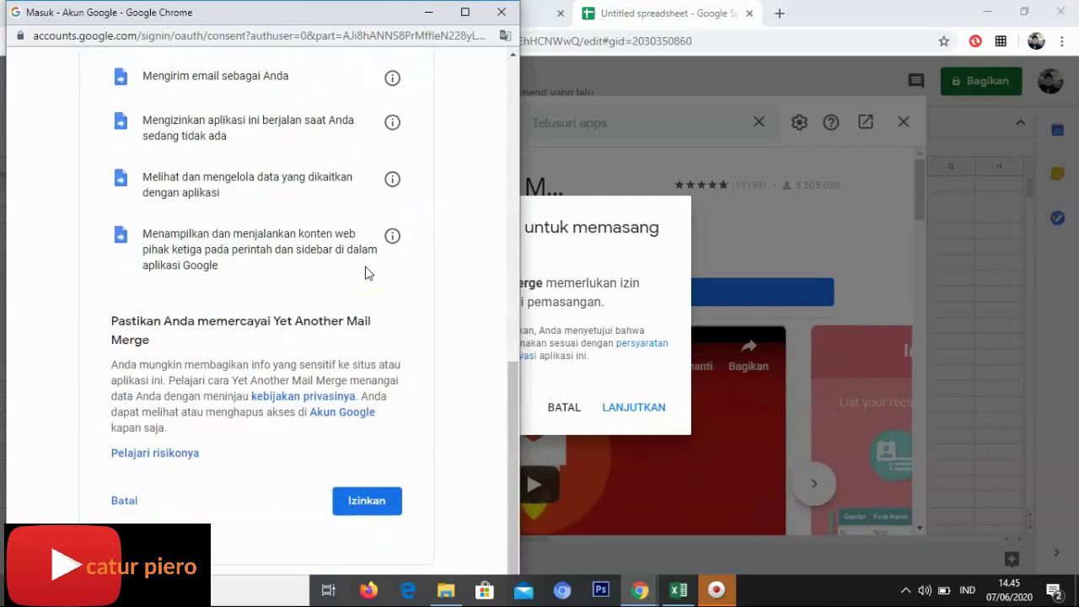
{"action": "left_click", "coordinate": [380, 504]}
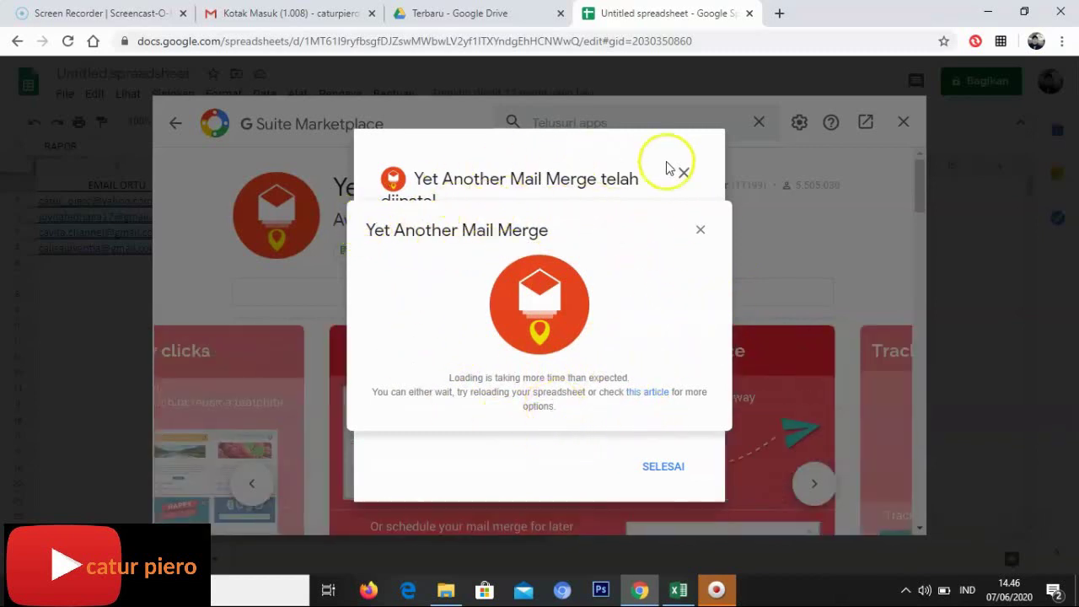
Dismiss the add-on's loading window and the installation notice, and close the G Suite Marketplace
{"action": "left_click", "coordinate": [699, 230]}
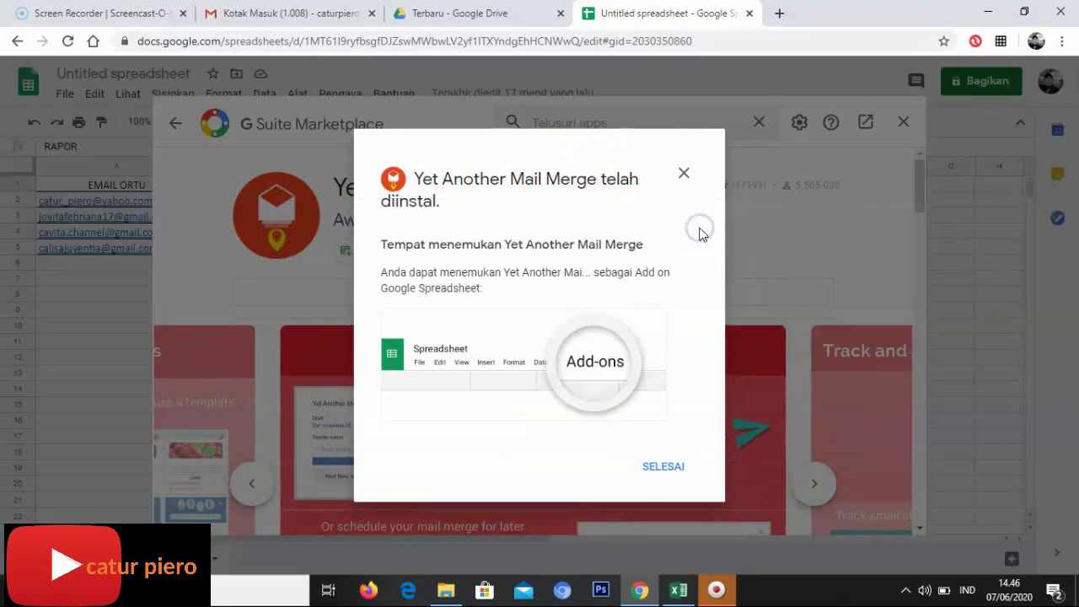
{"action": "left_click", "coordinate": [663, 466]}
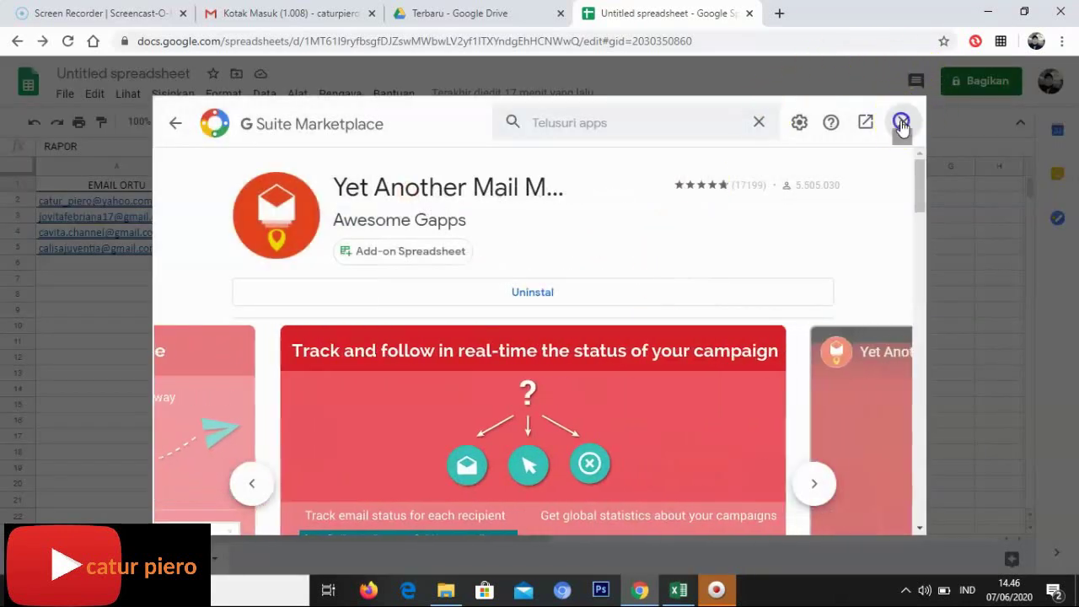
{"action": "left_click", "coordinate": [903, 121]}
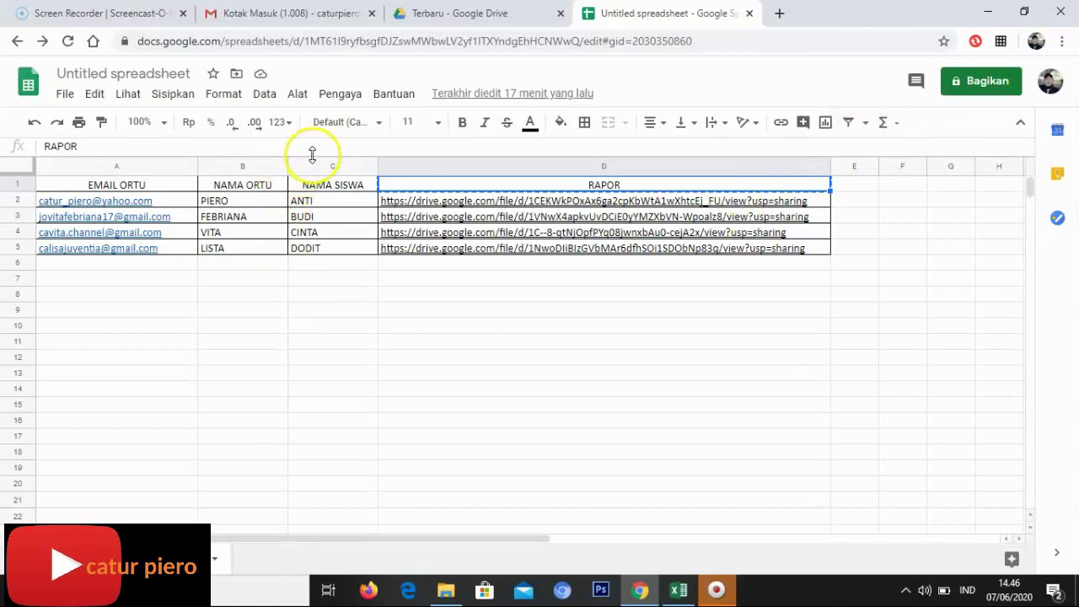
Start a mail merge with Yet Another Mail Merge, save EMAIL ORTU as the recipients column, and continue past the plan offer
{"action": "mouse_move", "coordinate": [389, 211]}
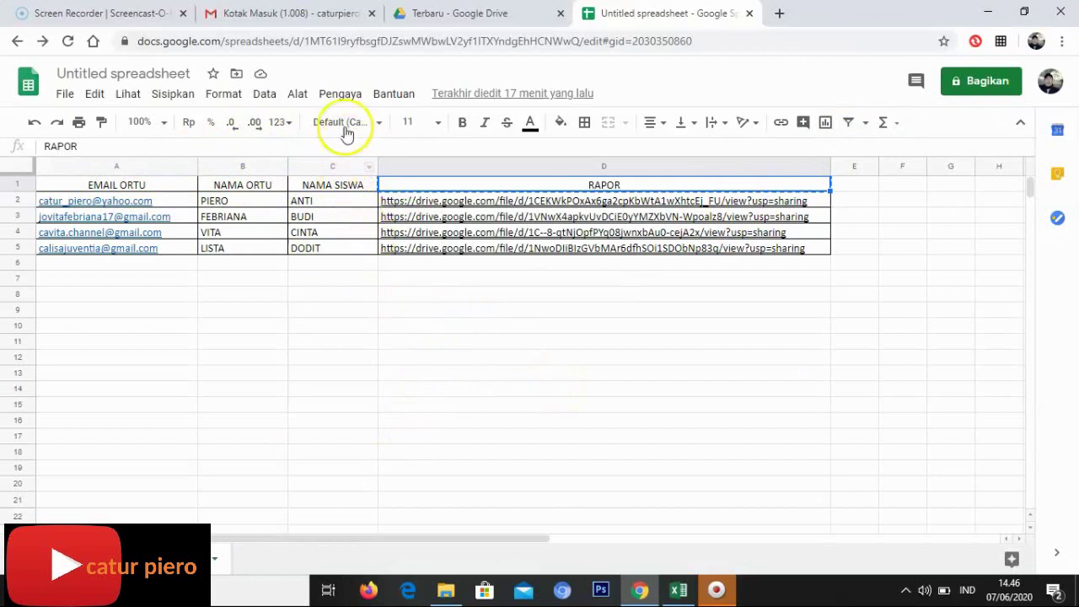
{"action": "left_click", "coordinate": [340, 94]}
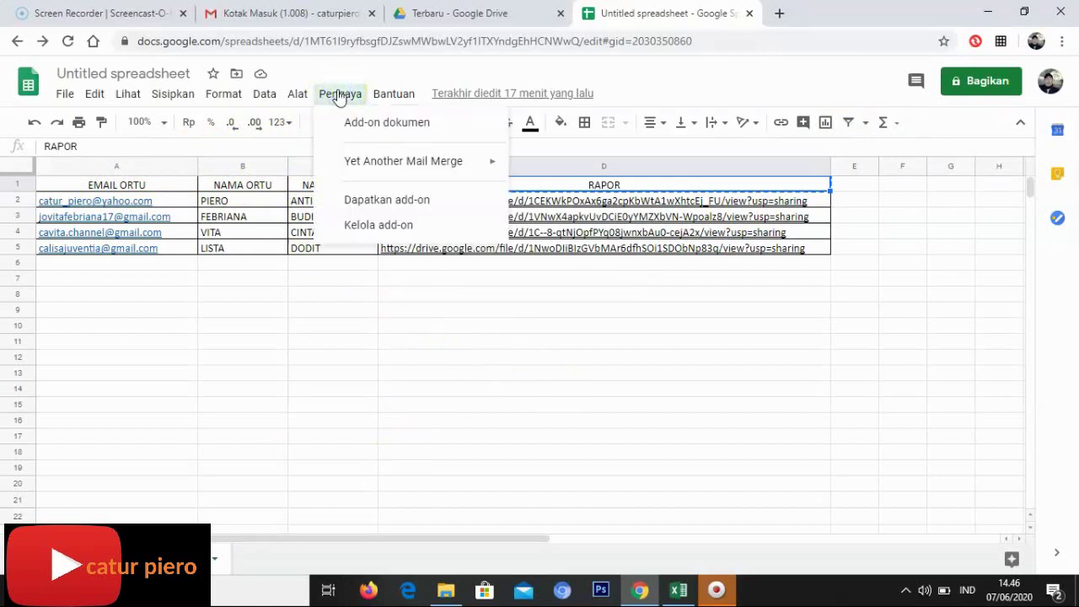
{"action": "mouse_move", "coordinate": [365, 167]}
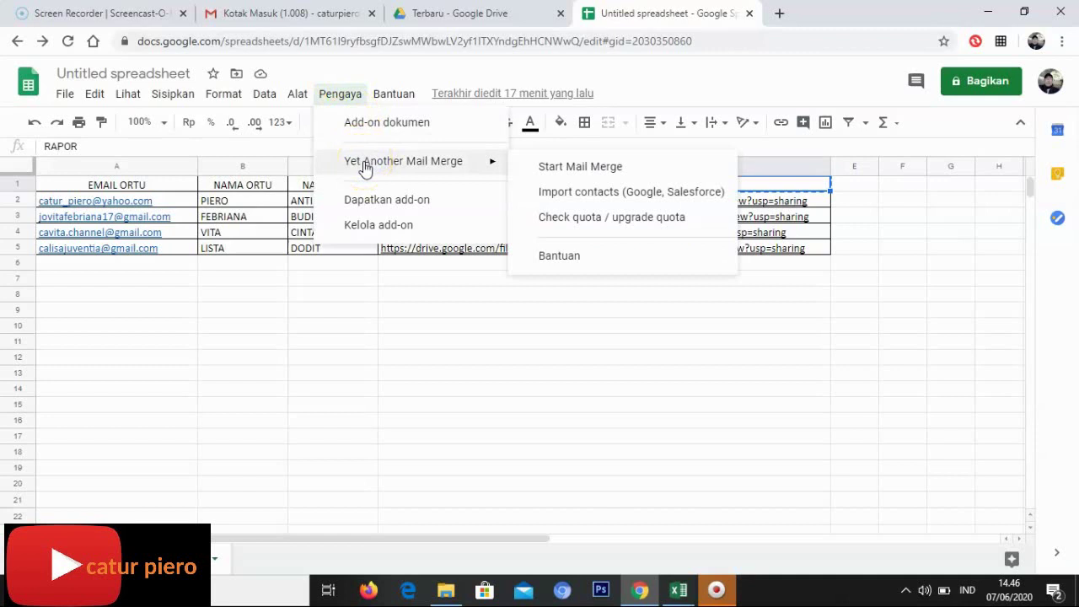
{"action": "left_click", "coordinate": [569, 167]}
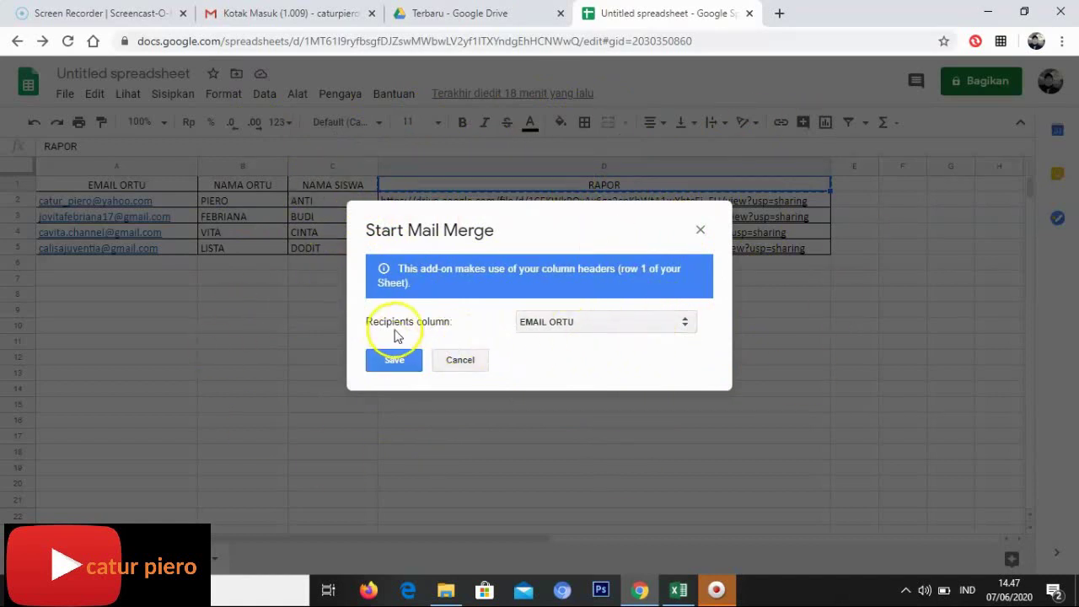
{"action": "left_click", "coordinate": [683, 327]}
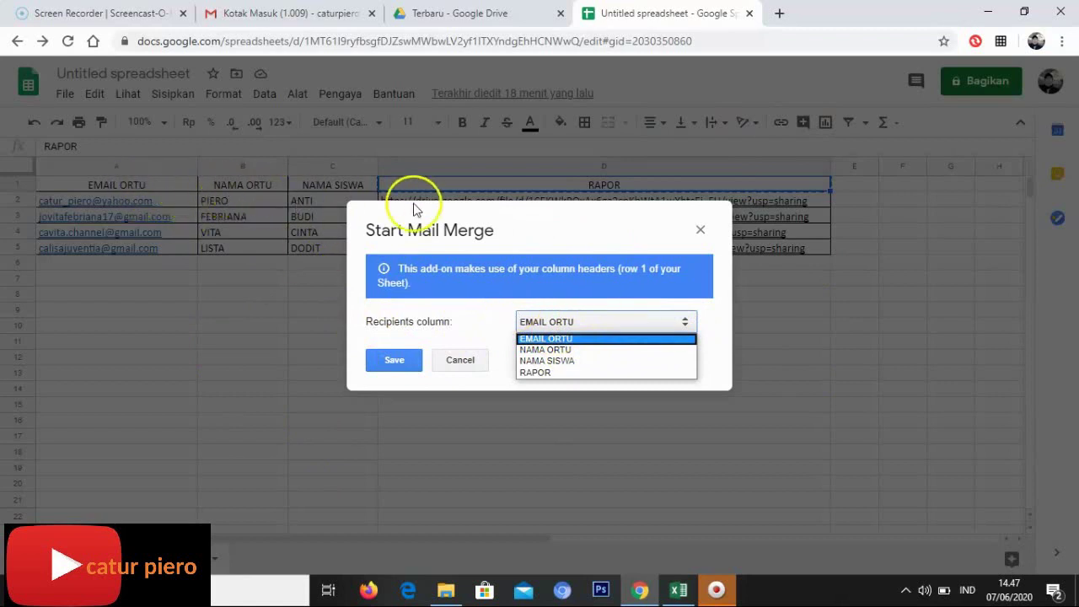
{"action": "left_click", "coordinate": [551, 328]}
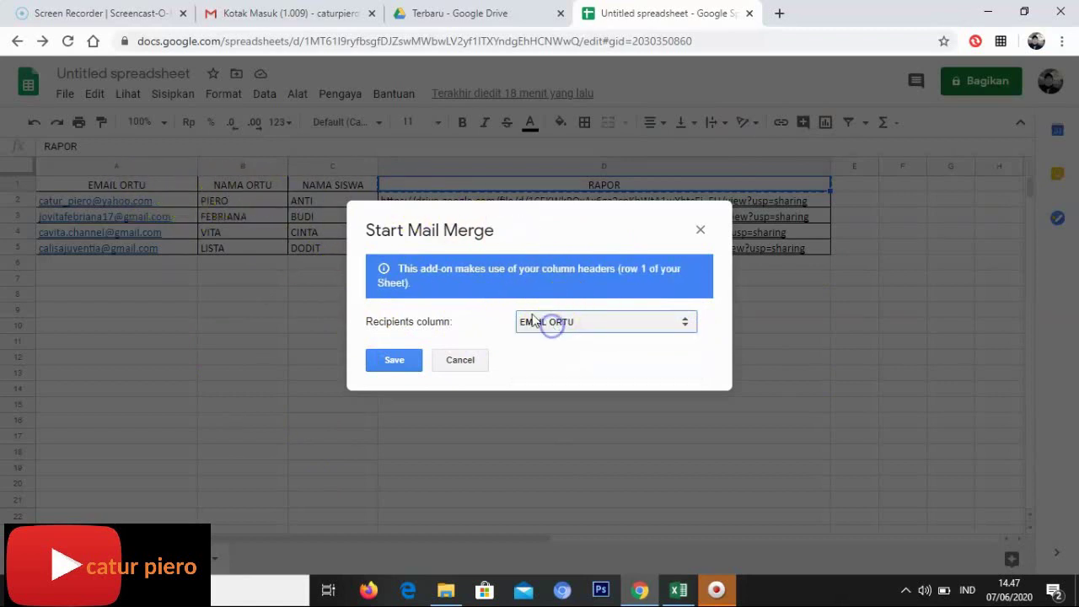
{"action": "left_click", "coordinate": [392, 366]}
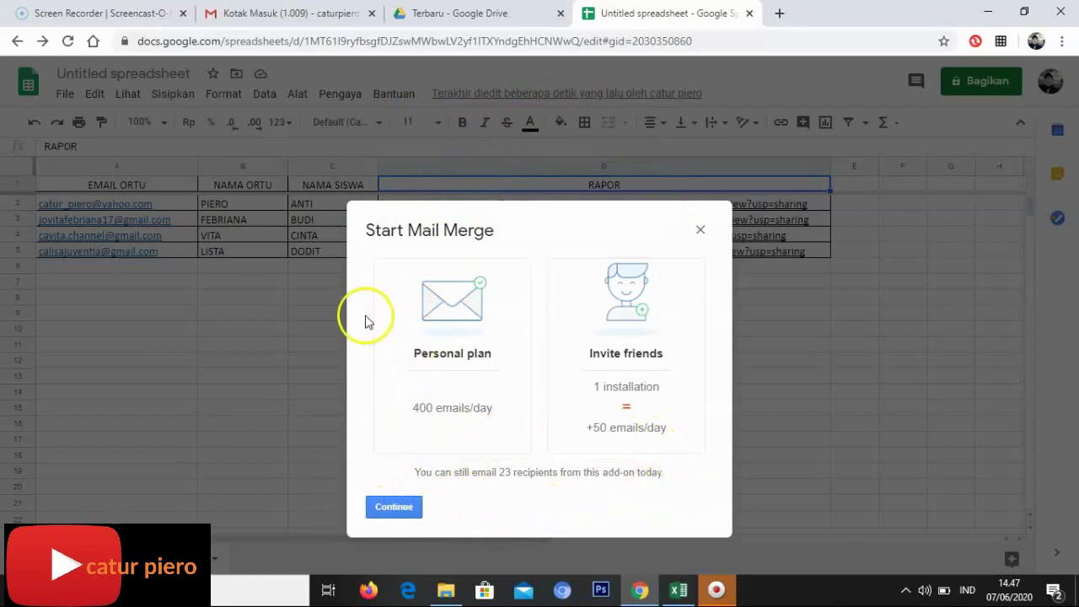
{"action": "left_click", "coordinate": [392, 507]}
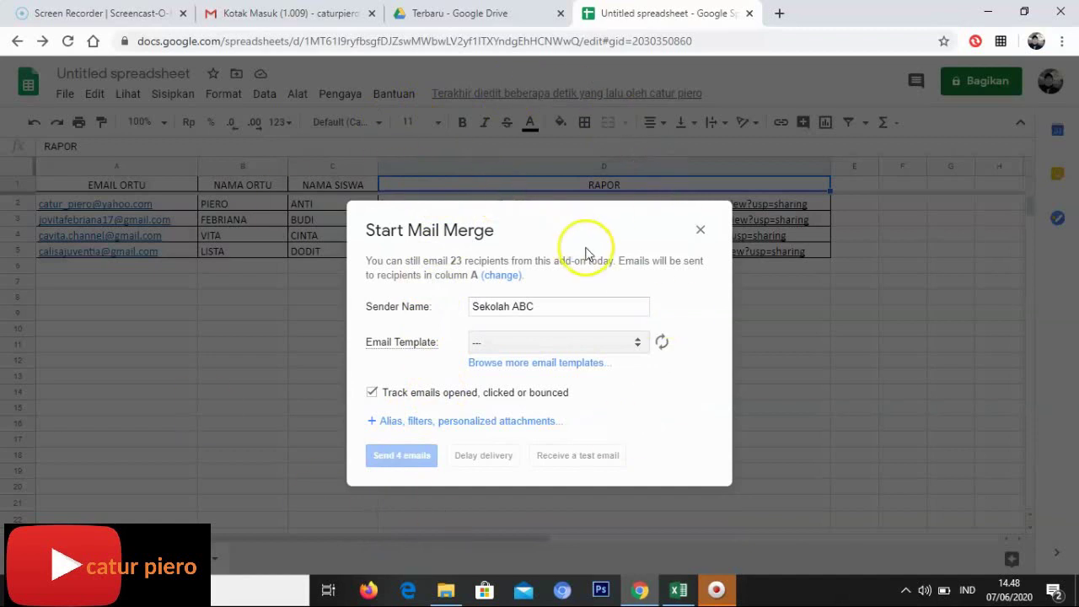
Refresh the mail merge's email template list and set the sender name to SEKOLAH XYZ
{"action": "left_click", "coordinate": [663, 344]}
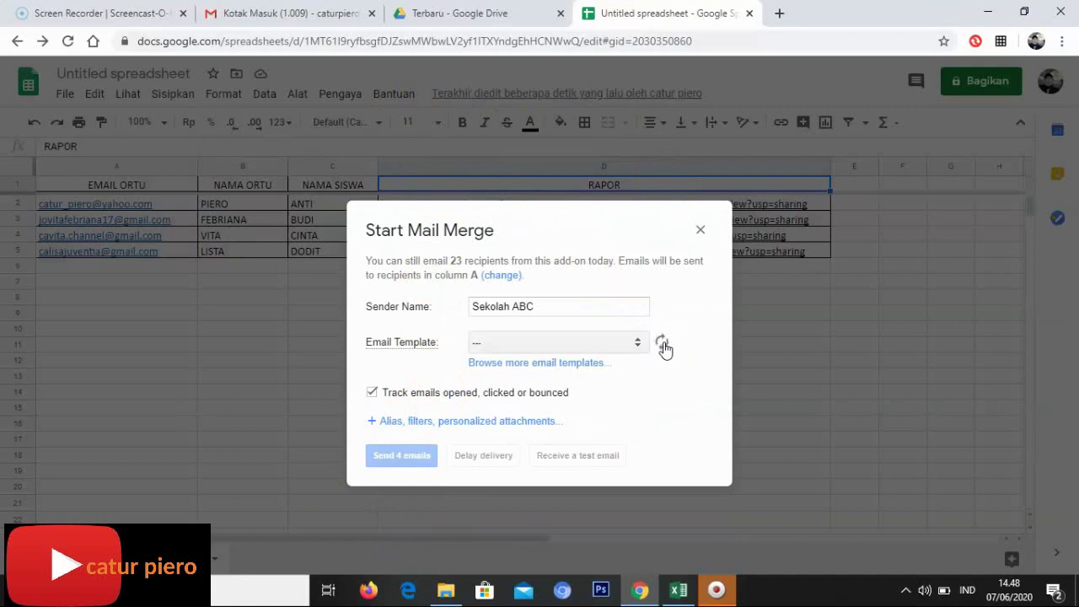
{"action": "left_click", "coordinate": [662, 345]}
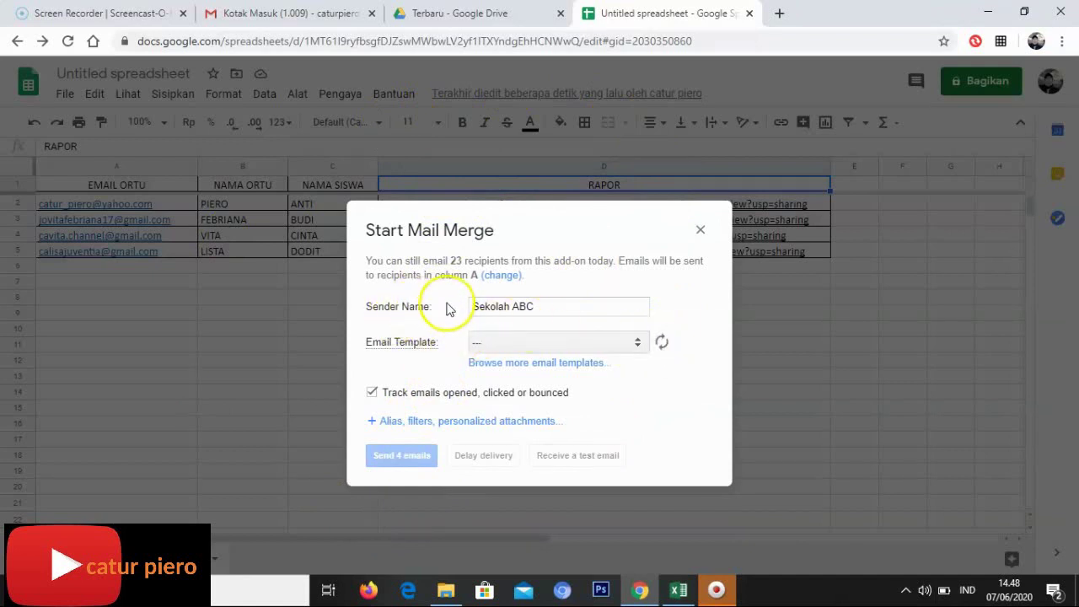
{"action": "left_click_drag", "start_coordinate": [547, 306], "coordinate": [462, 304]}
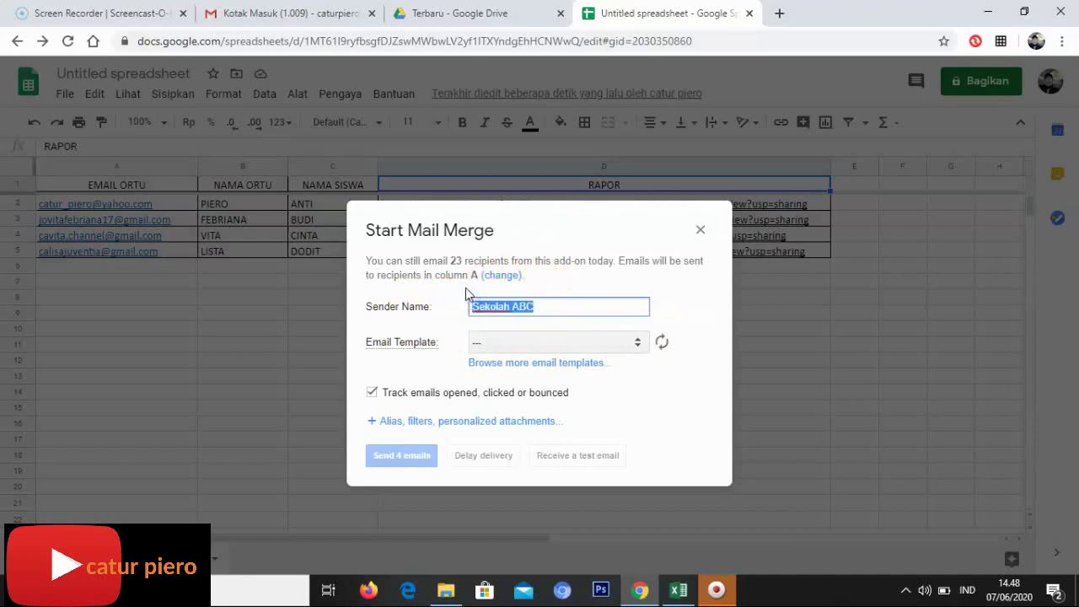
{"action": "type", "text": "SEKOLAH XYZ"}
{"action": "mouse_move", "coordinate": [396, 348]}
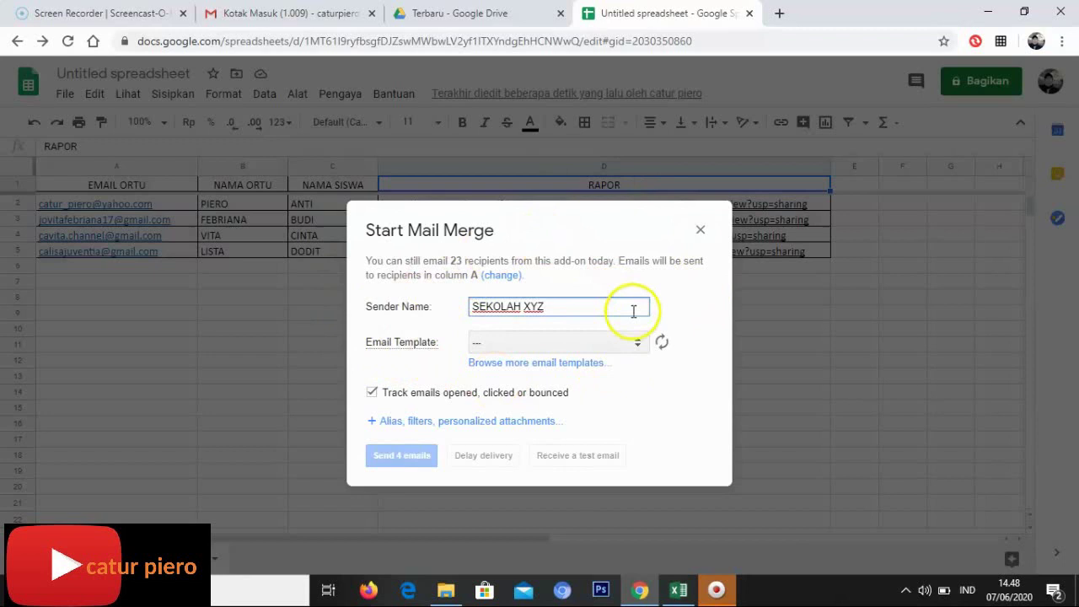
Choose the Gmail draft CONTOH PENGIRIMAN LAPORAN/RAPOR as the mail merge's email template
{"action": "left_click", "coordinate": [638, 345]}
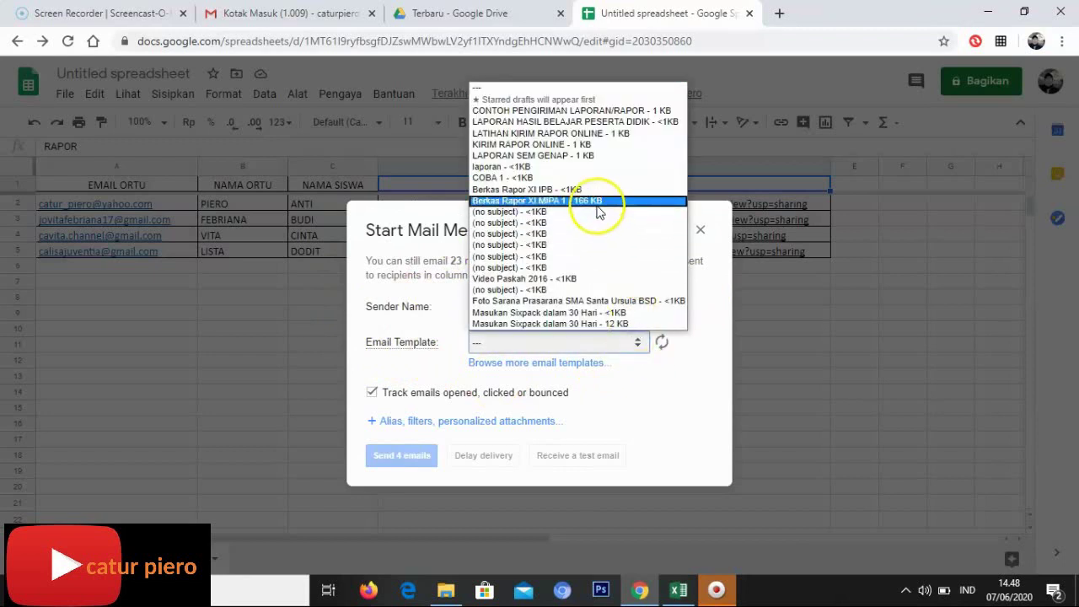
{"action": "left_click", "coordinate": [564, 114]}
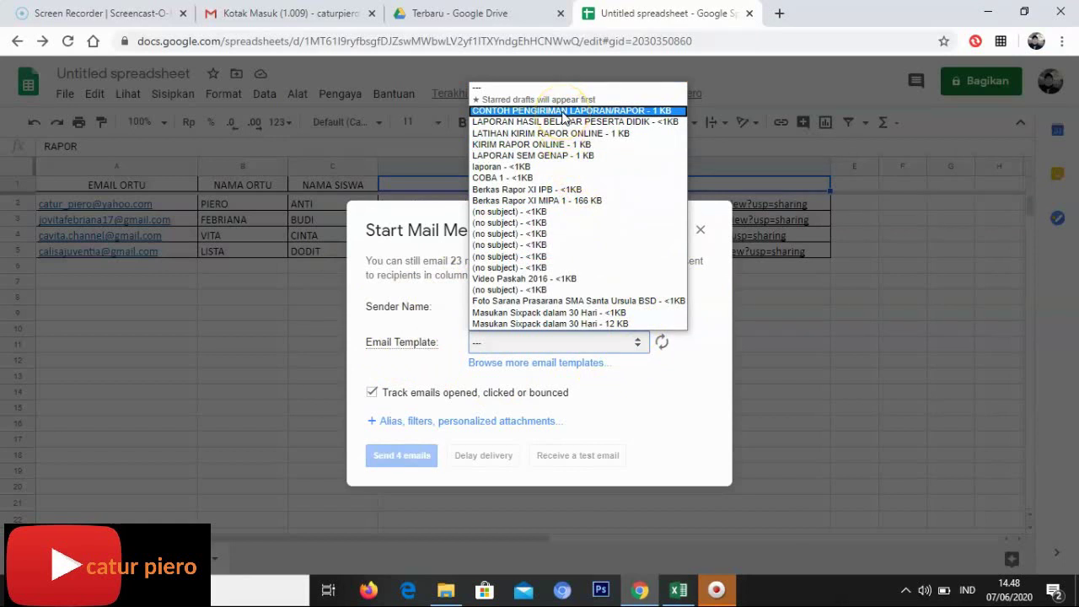
{"action": "left_click", "coordinate": [580, 116]}
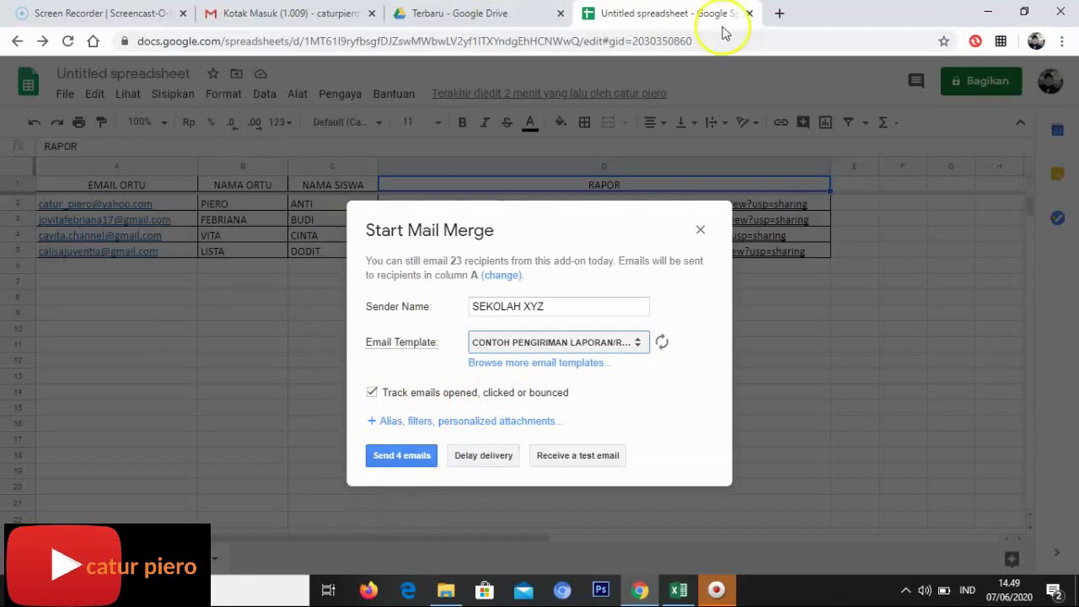
View the delayed-delivery options and cancel them, and request a test email of the merge
{"action": "left_click", "coordinate": [494, 459]}
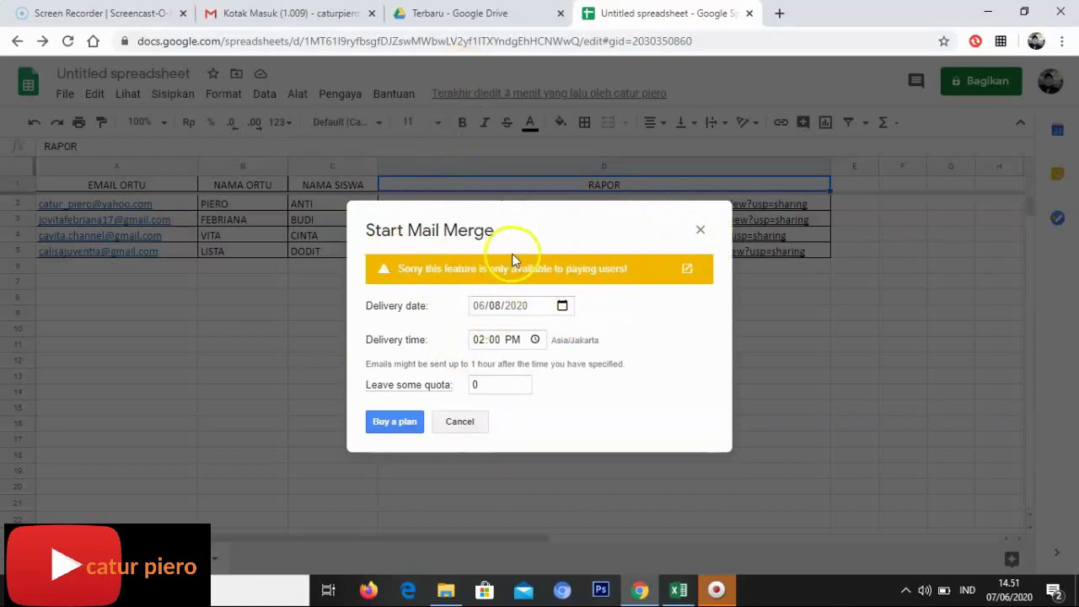
{"action": "left_click", "coordinate": [469, 425]}
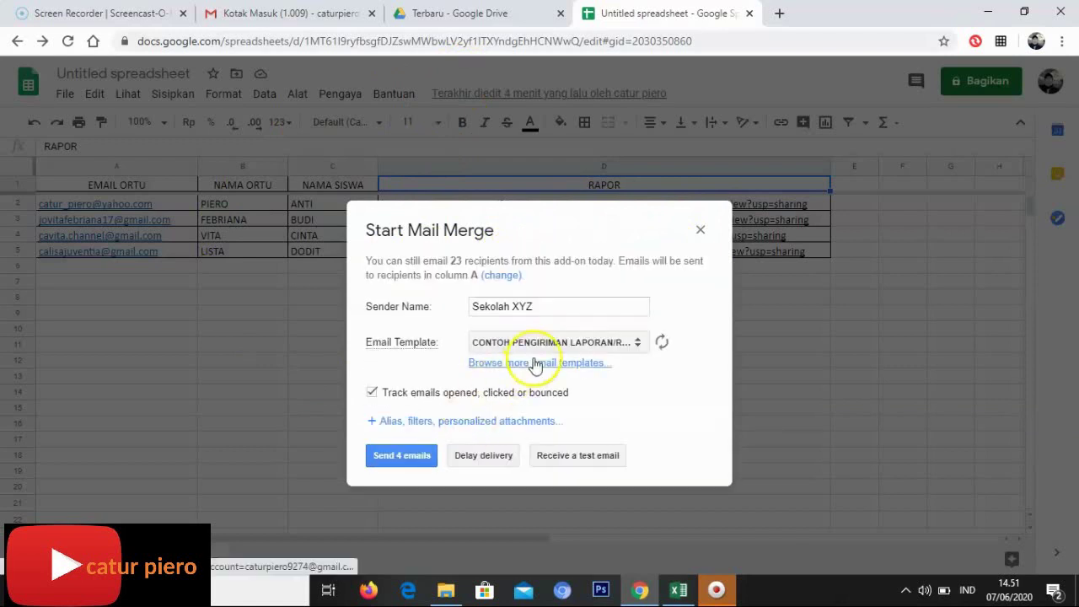
{"action": "left_click", "coordinate": [561, 460]}
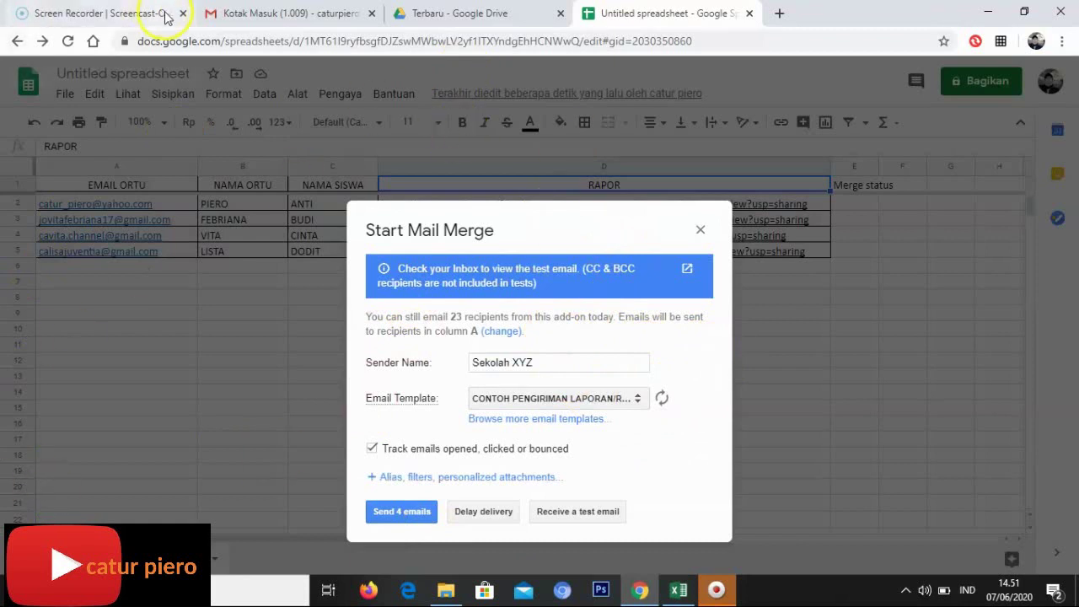
In Gmail, reload the inbox and open the CONTOH PENGIRIMAN LAPORAN/RAPOR test email to check its merged fields, and return to the spreadsheet
{"action": "left_click", "coordinate": [268, 23]}
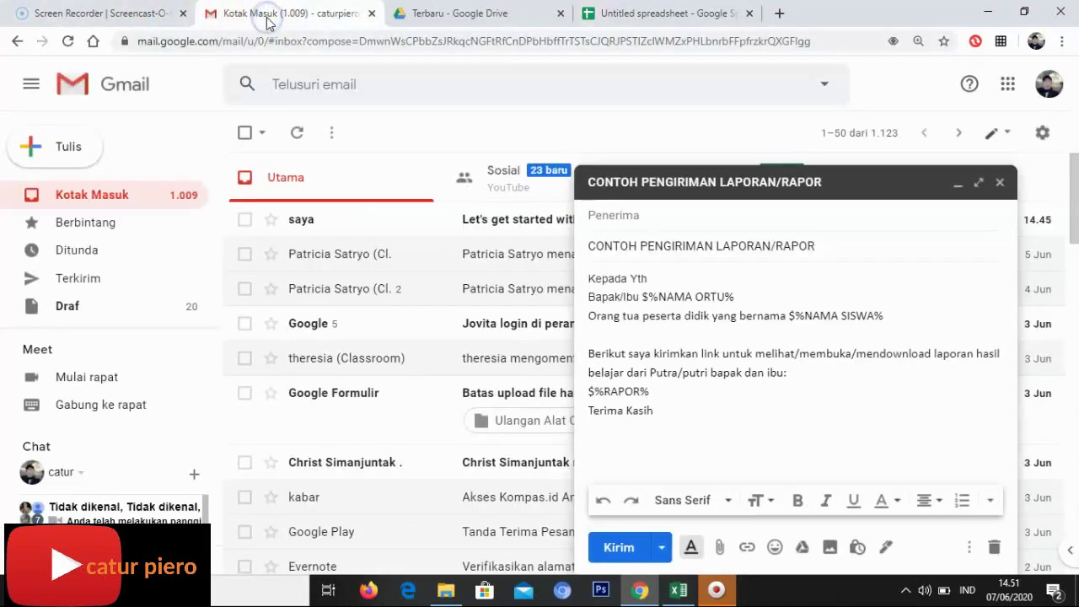
{"action": "left_click", "coordinate": [958, 187]}
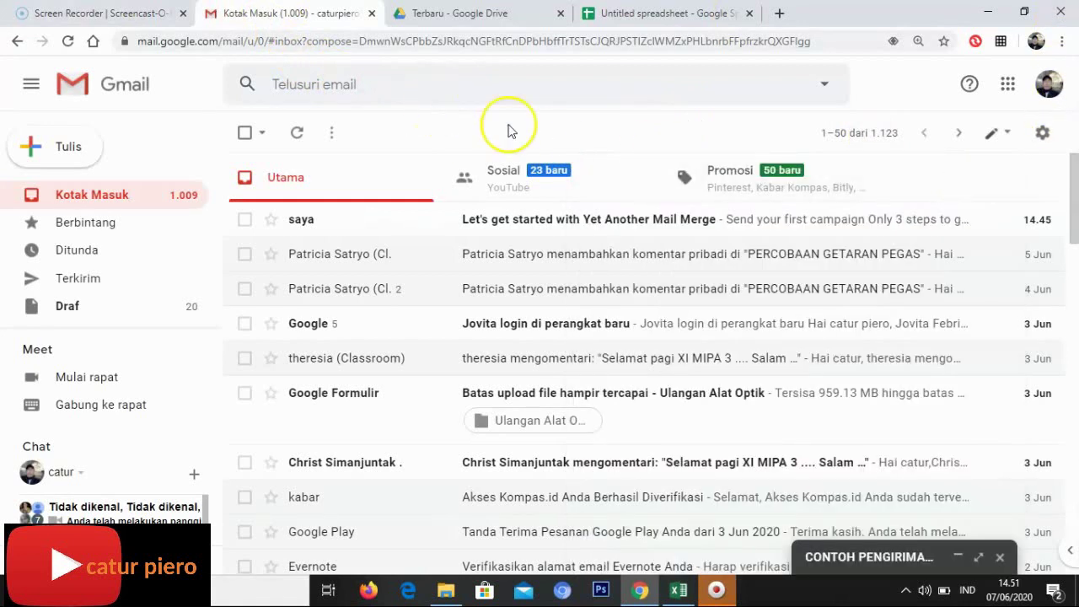
{"action": "left_click", "coordinate": [68, 44]}
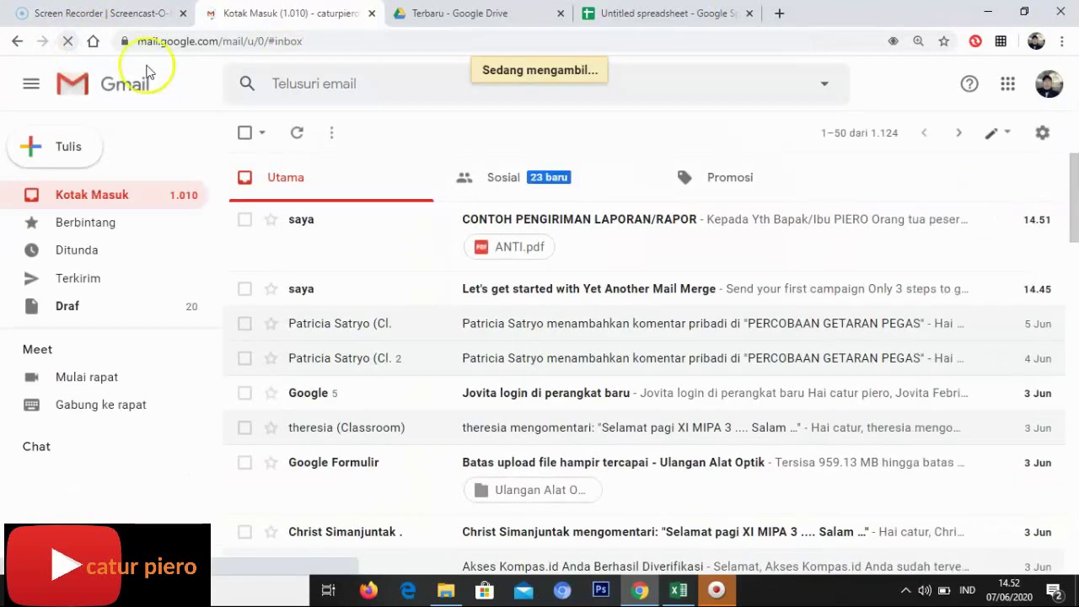
{"action": "left_click", "coordinate": [625, 234]}
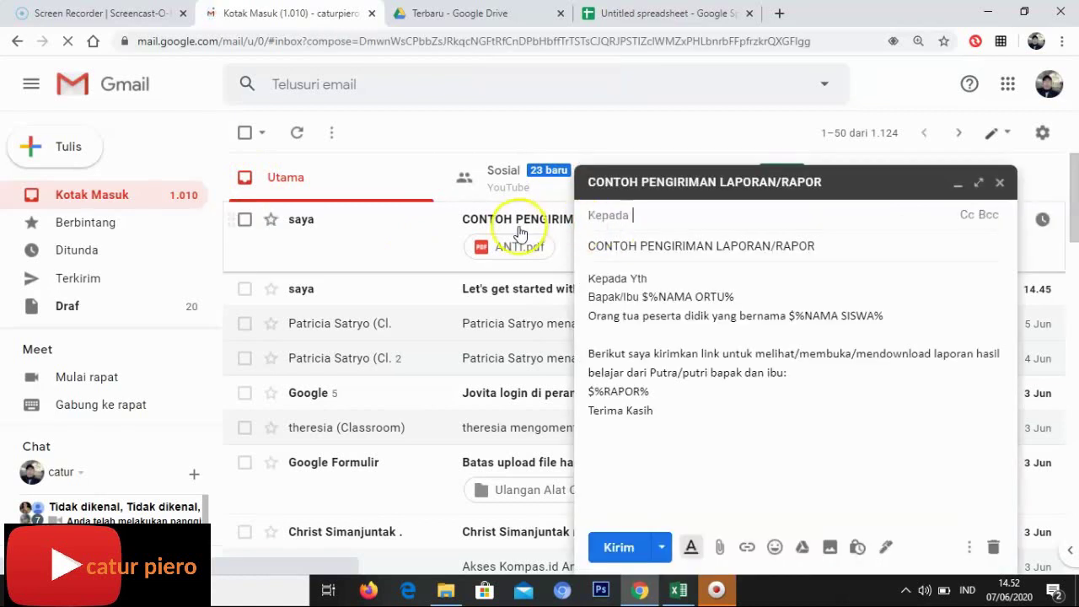
{"action": "left_click", "coordinate": [763, 167]}
{"action": "left_click", "coordinate": [957, 182]}
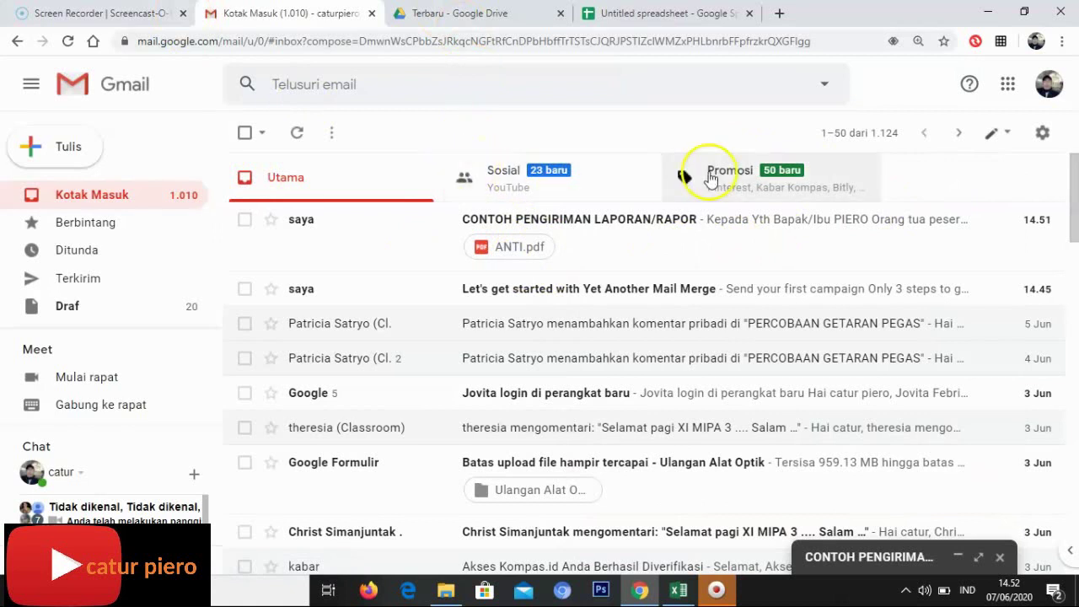
{"action": "left_click", "coordinate": [560, 224]}
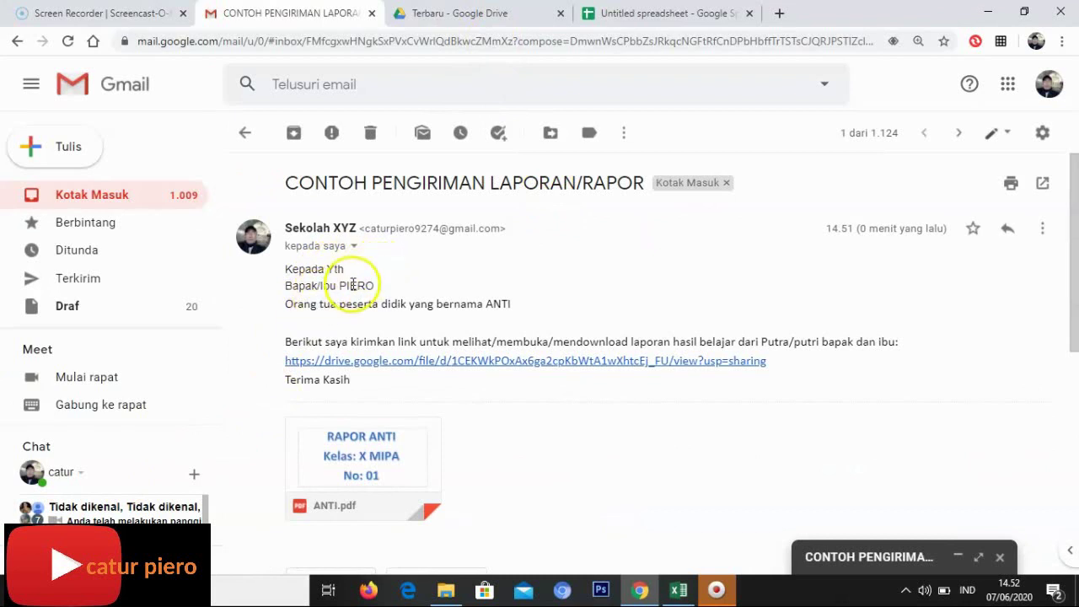
{"action": "left_click", "coordinate": [698, 20]}
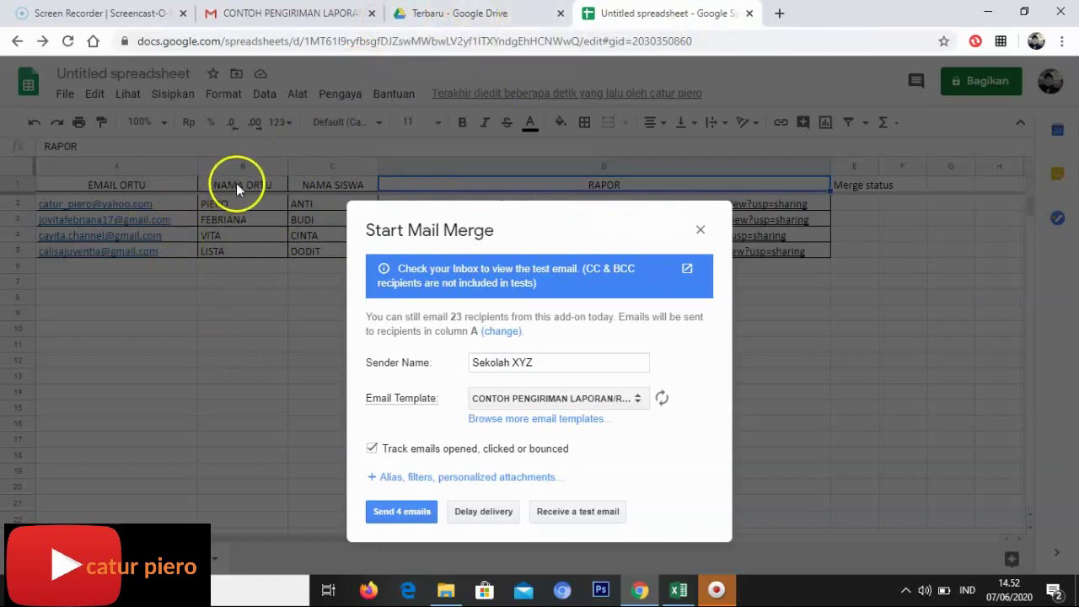
Compare the test email's parent name, student name and report link in Gmail with the spreadsheet's columns, and return to the mail merge dialog
{"action": "left_click", "coordinate": [284, 13]}
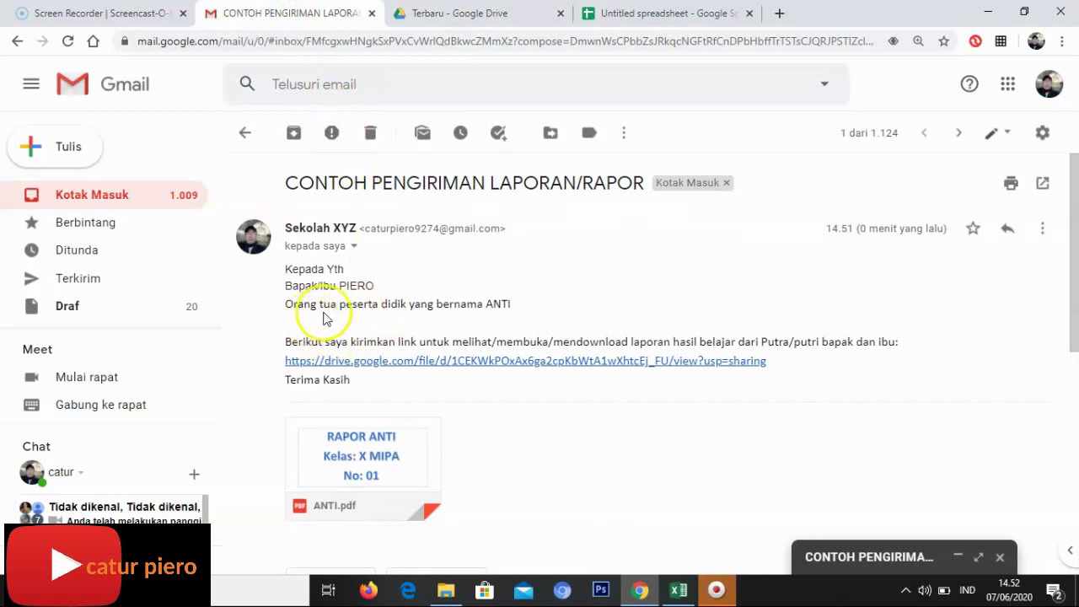
{"action": "left_click", "coordinate": [625, 13]}
{"action": "left_click_drag", "start_coordinate": [506, 220], "coordinate": [693, 216]}
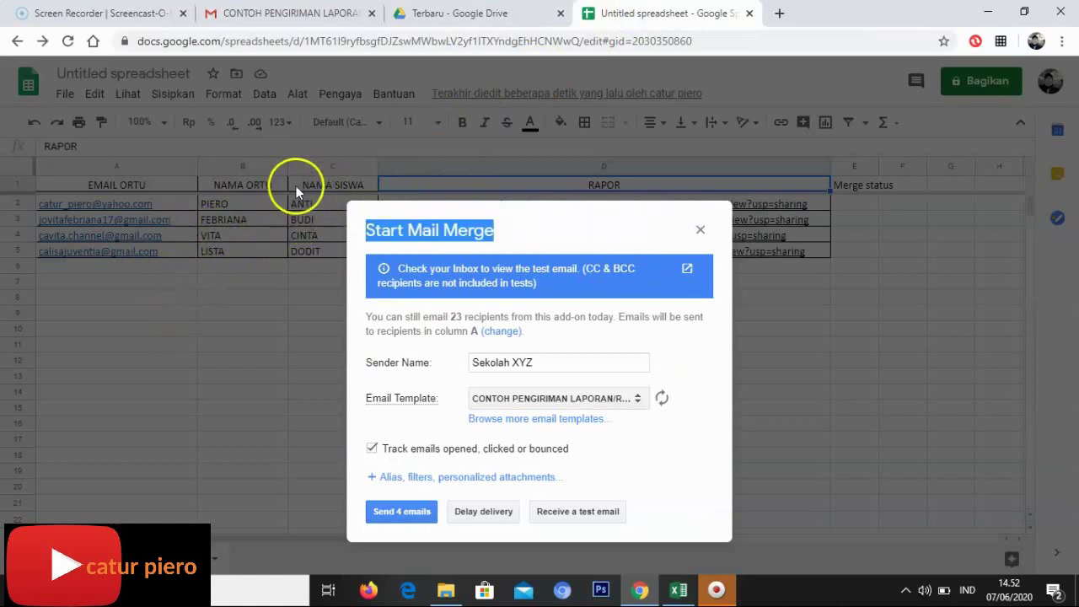
{"action": "left_click", "coordinate": [279, 12]}
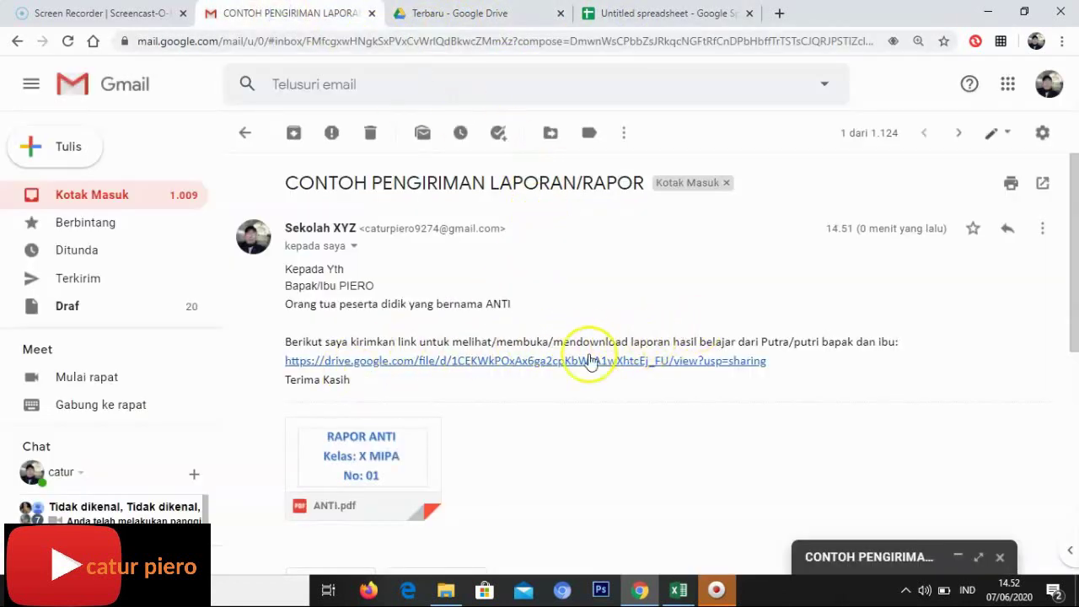
{"action": "left_click", "coordinate": [631, 18]}
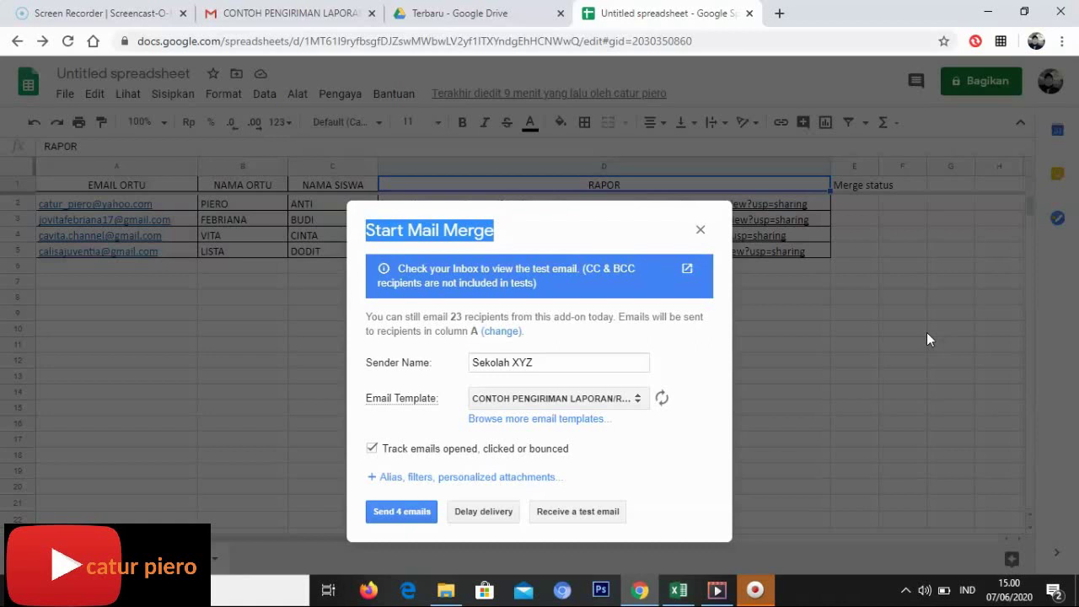
Send the mail merge to all 4 recipients and dismiss the completion dialog
{"action": "left_click", "coordinate": [403, 513]}
{"action": "left_click", "coordinate": [597, 415]}
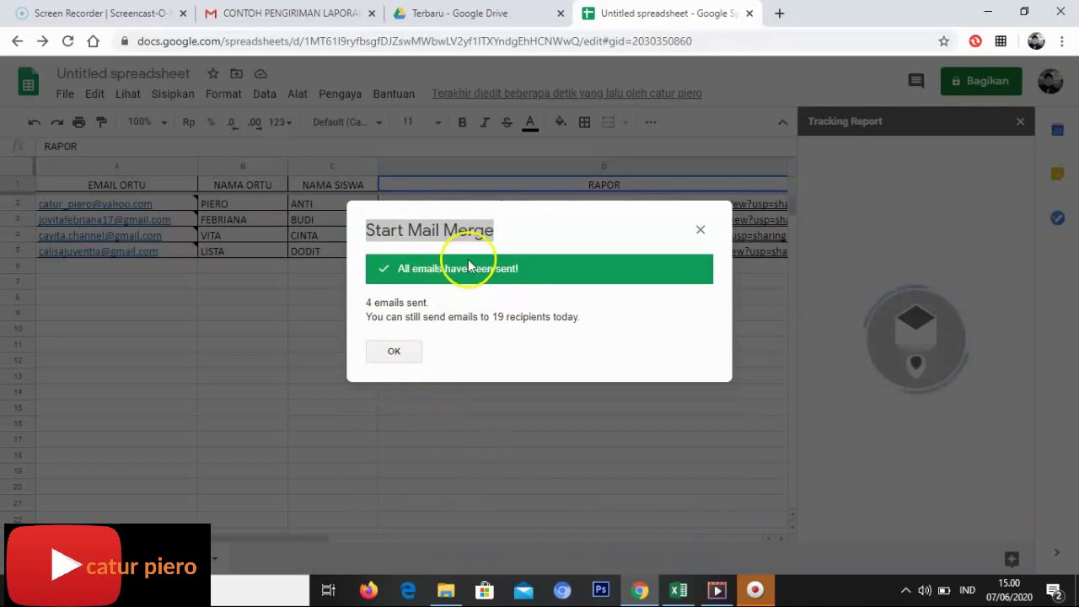
{"action": "left_click", "coordinate": [395, 354]}
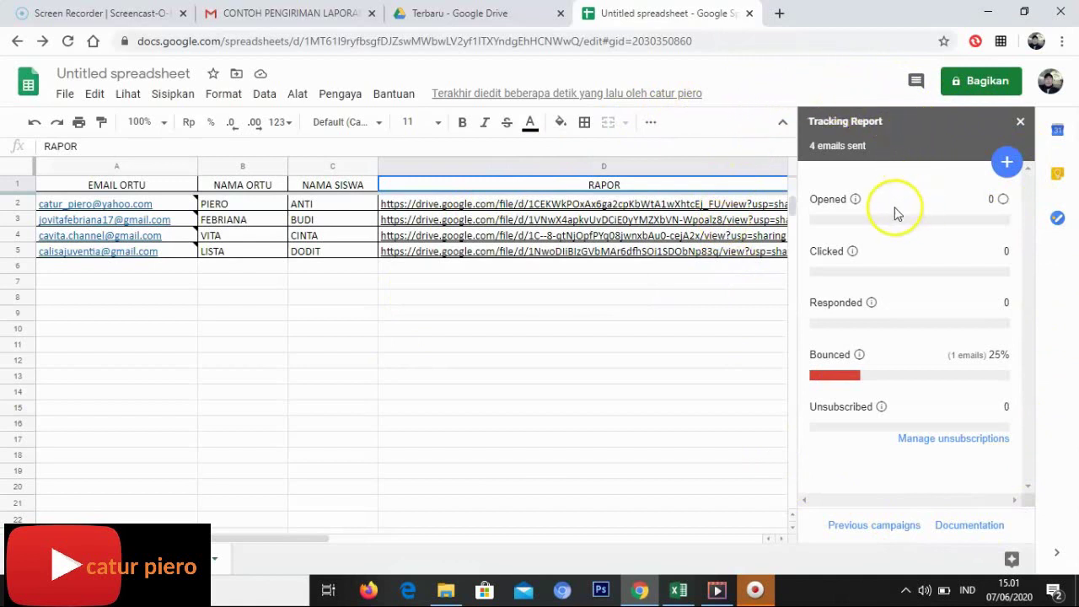
Widen the Merge status column to fit its entries and view the note on the row 5 status
{"action": "left_click_drag", "start_coordinate": [212, 539], "coordinate": [379, 551]}
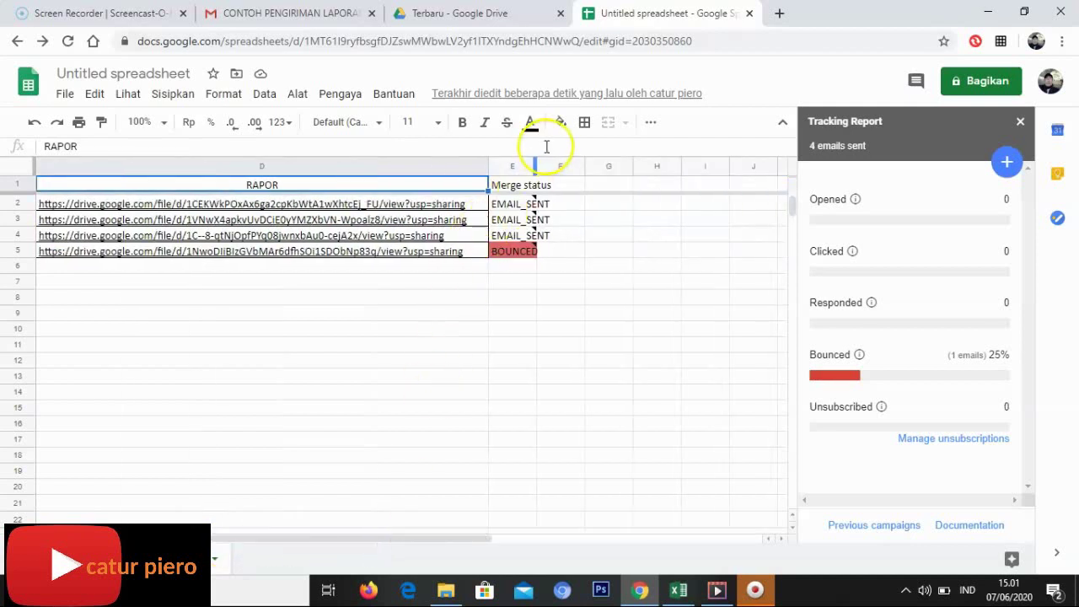
{"action": "left_click_drag", "start_coordinate": [536, 166], "coordinate": [612, 172]}
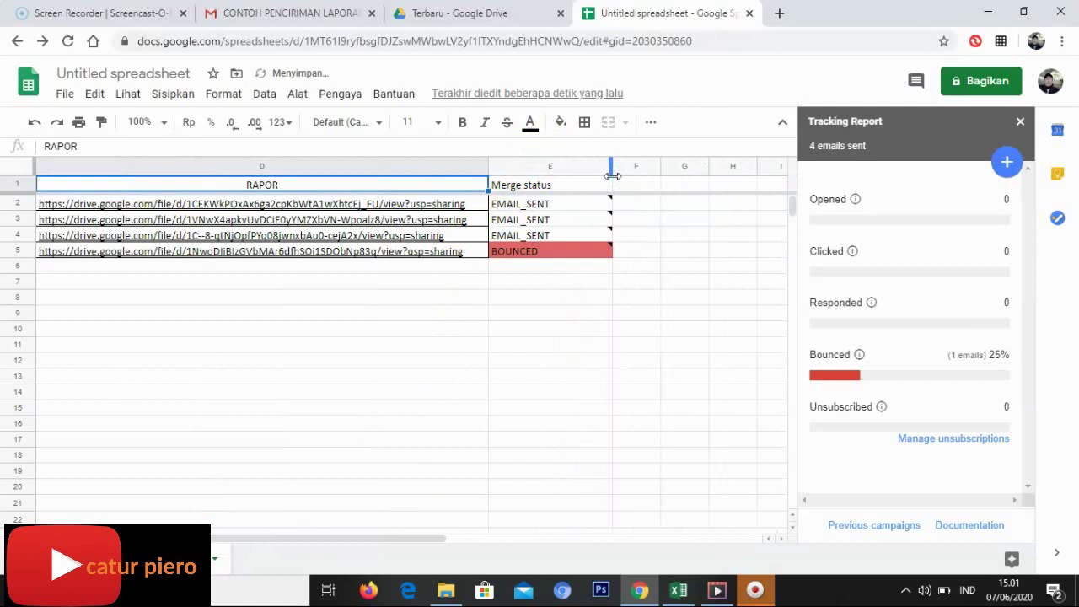
{"action": "left_click_drag", "start_coordinate": [405, 540], "coordinate": [374, 546]}
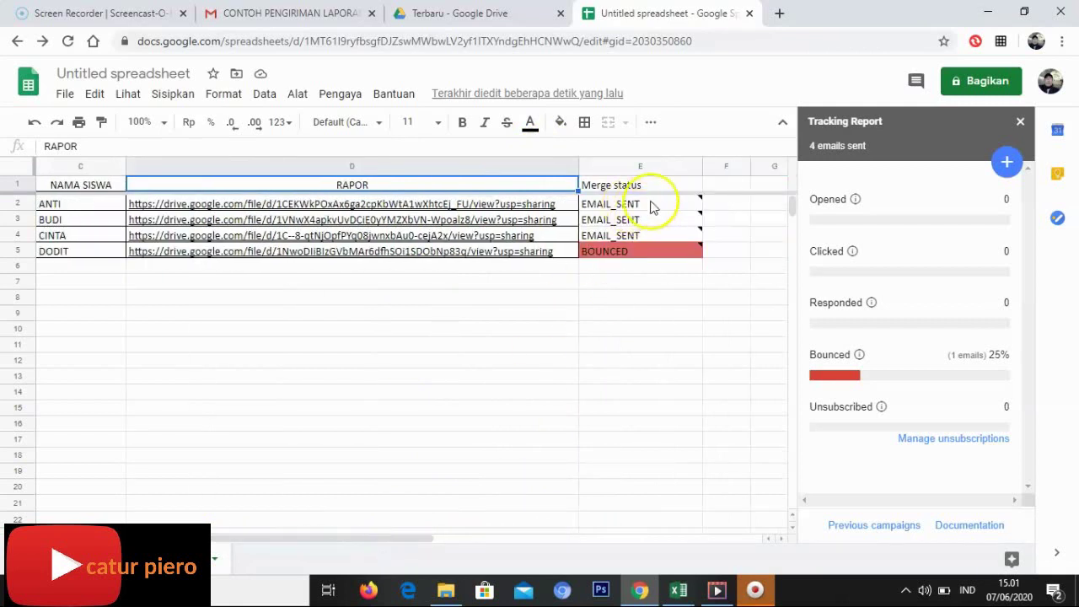
{"action": "mouse_move", "coordinate": [595, 264]}
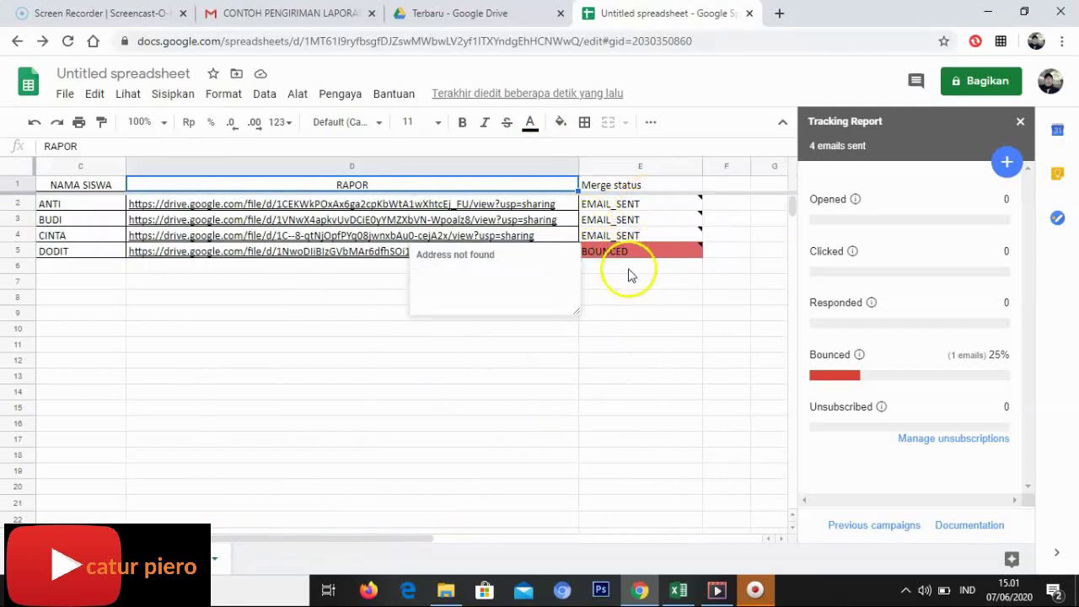
Compare the parents' email addresses and report links with each row's merge status and notes
{"action": "left_click", "coordinate": [303, 540]}
{"action": "left_click_drag", "start_coordinate": [303, 541], "coordinate": [226, 542]}
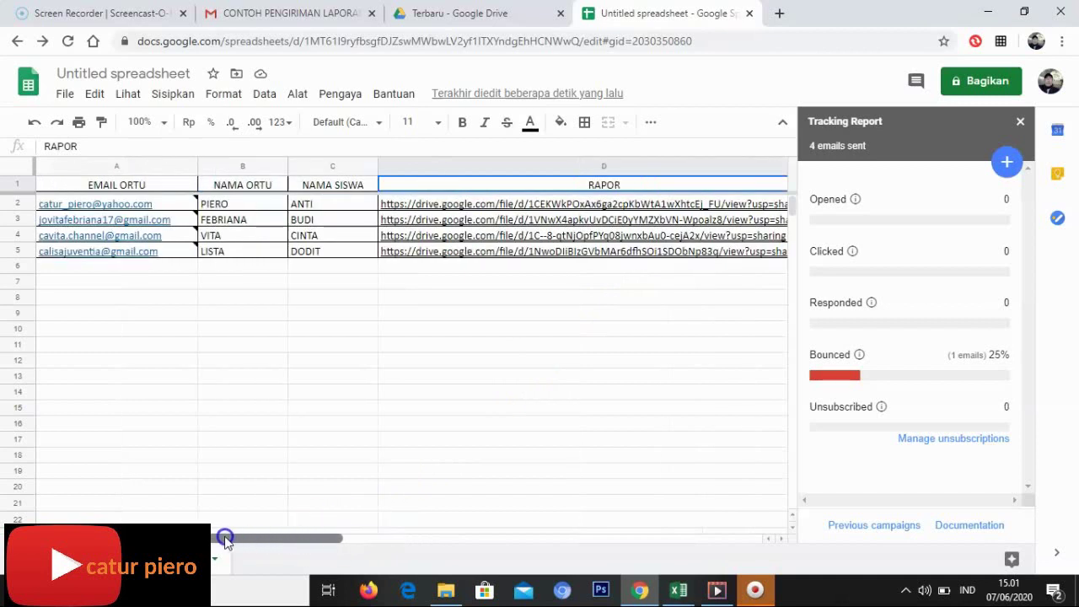
{"action": "mouse_move", "coordinate": [169, 273]}
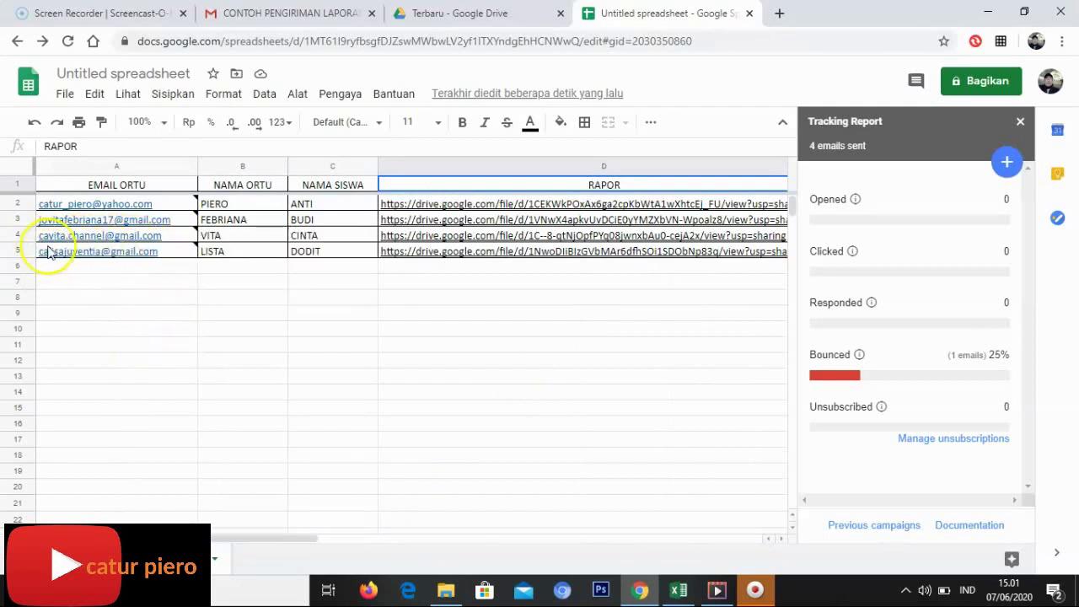
{"action": "left_click_drag", "start_coordinate": [218, 539], "coordinate": [285, 540]}
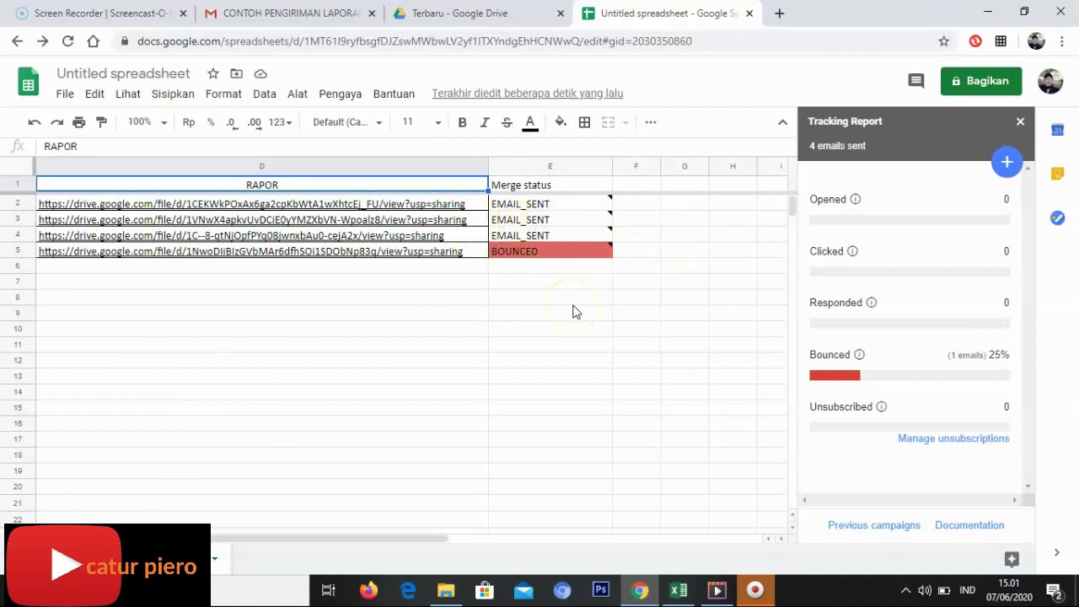
{"action": "mouse_move", "coordinate": [553, 214]}
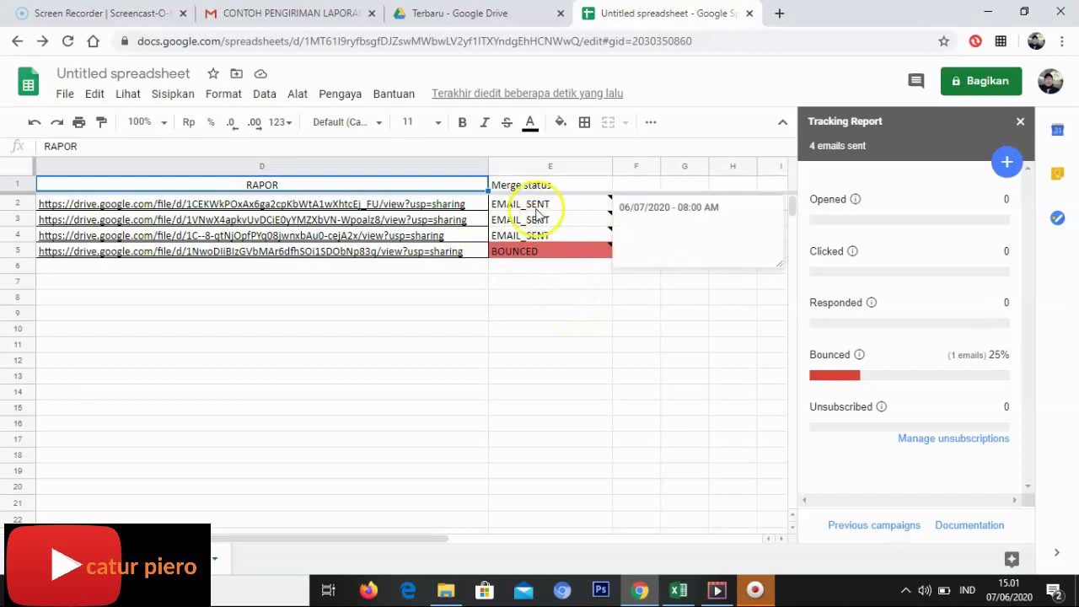
{"action": "left_click_drag", "start_coordinate": [368, 540], "coordinate": [216, 536]}
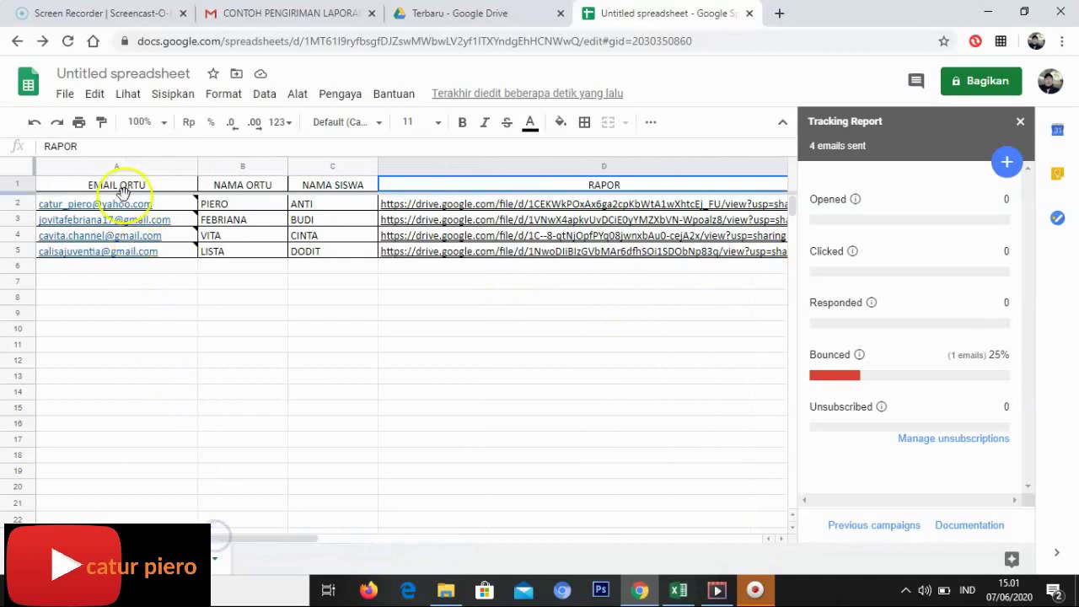
{"action": "mouse_move", "coordinate": [180, 220]}
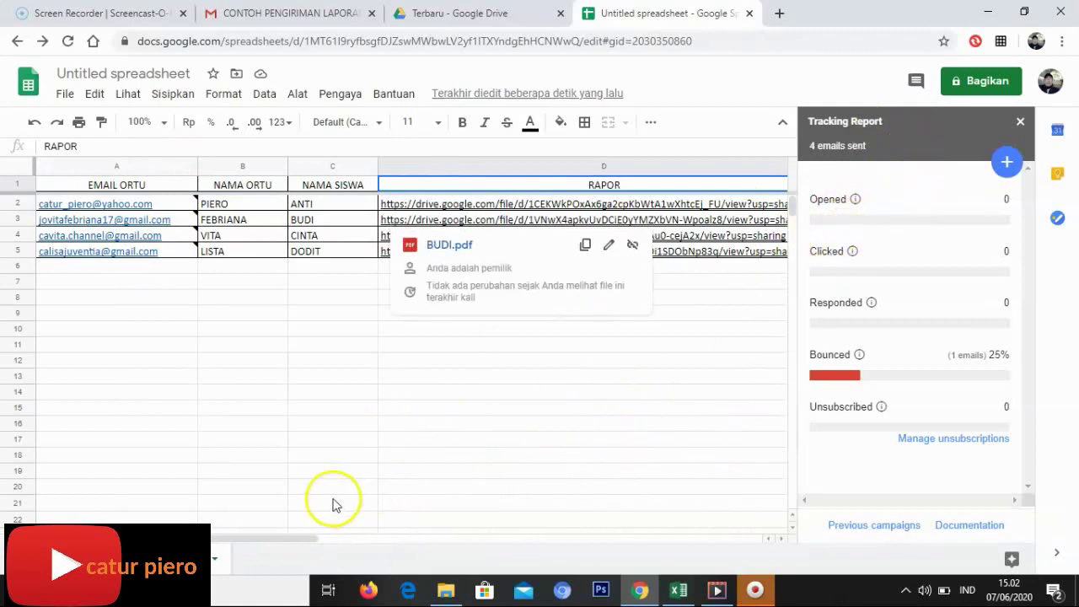
{"action": "left_click", "coordinate": [282, 546]}
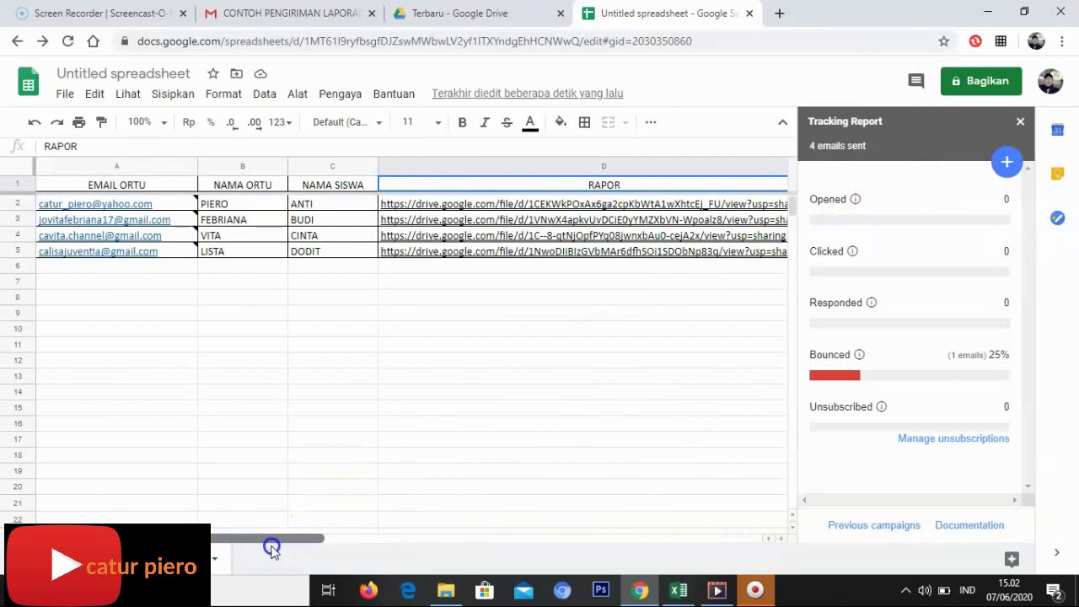
{"action": "left_click", "coordinate": [227, 539]}
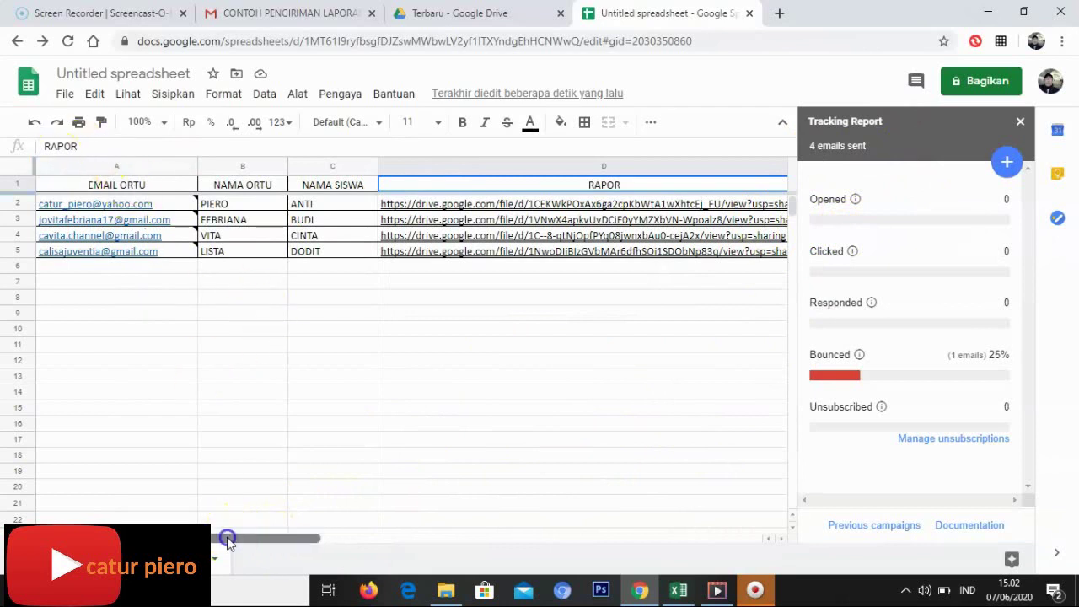
{"action": "left_click_drag", "start_coordinate": [239, 546], "coordinate": [364, 567]}
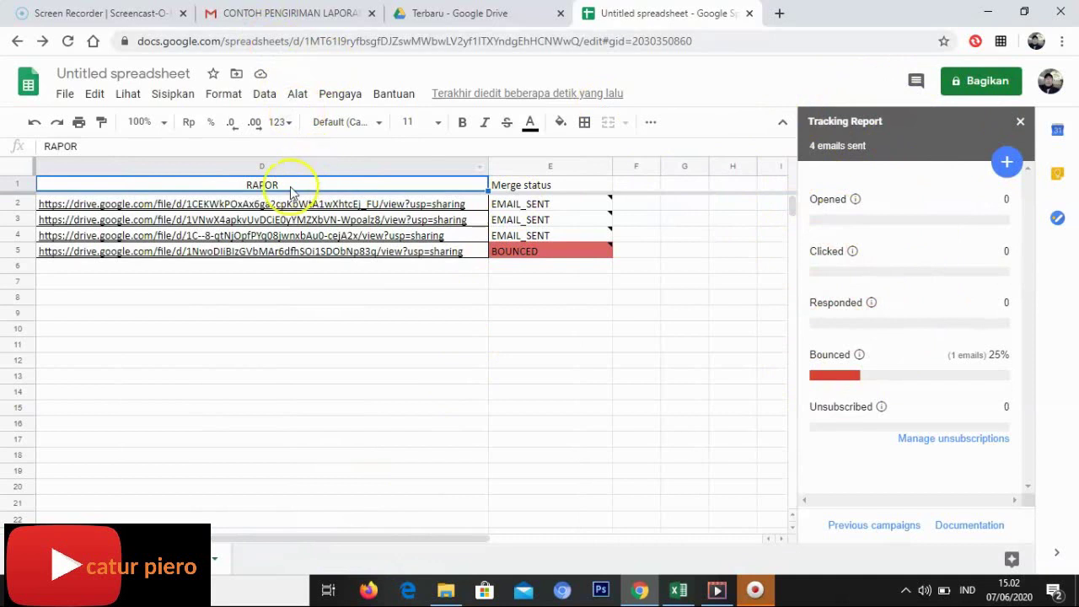
{"action": "left_click_drag", "start_coordinate": [380, 538], "coordinate": [244, 533]}
{"action": "mouse_move", "coordinate": [53, 209]}
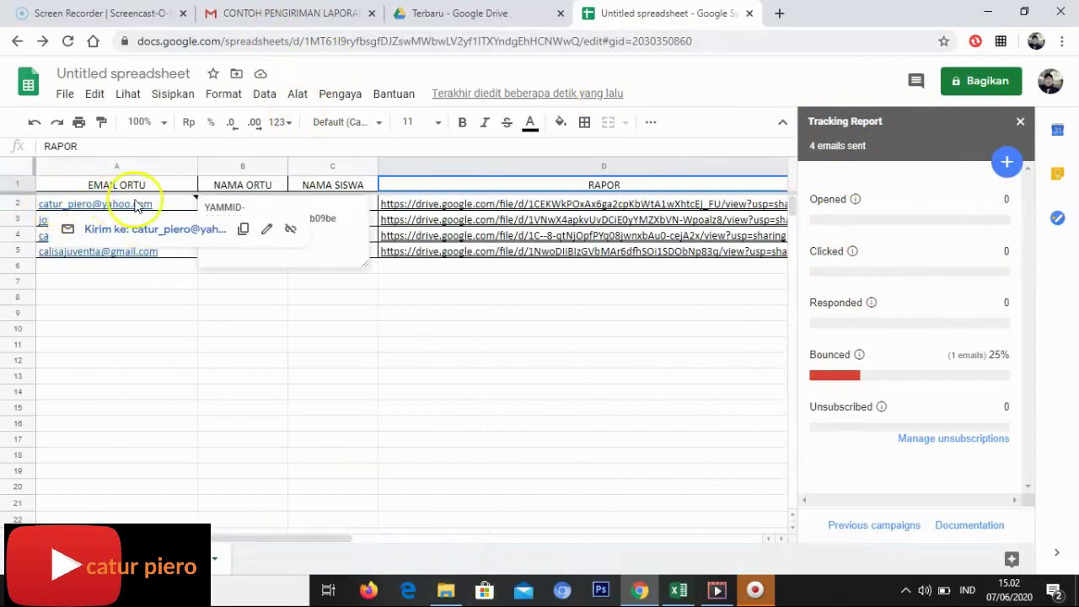
{"action": "left_click", "coordinate": [475, 352]}
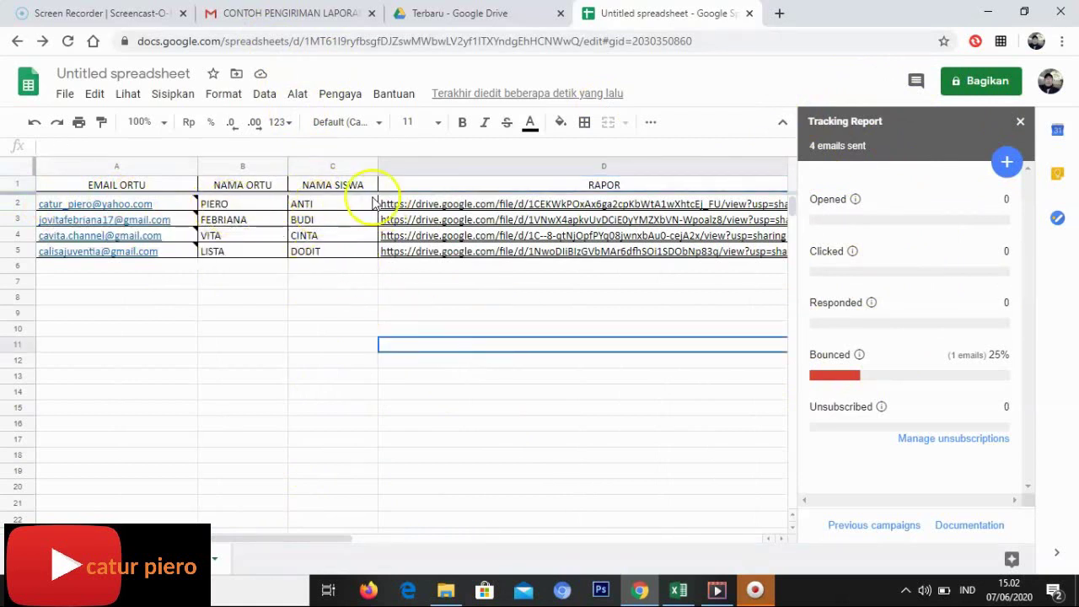
Search the web for yahoo mail in a new browser tab and open the Yahoo Mail sign-in page
{"action": "left_click", "coordinate": [781, 15]}
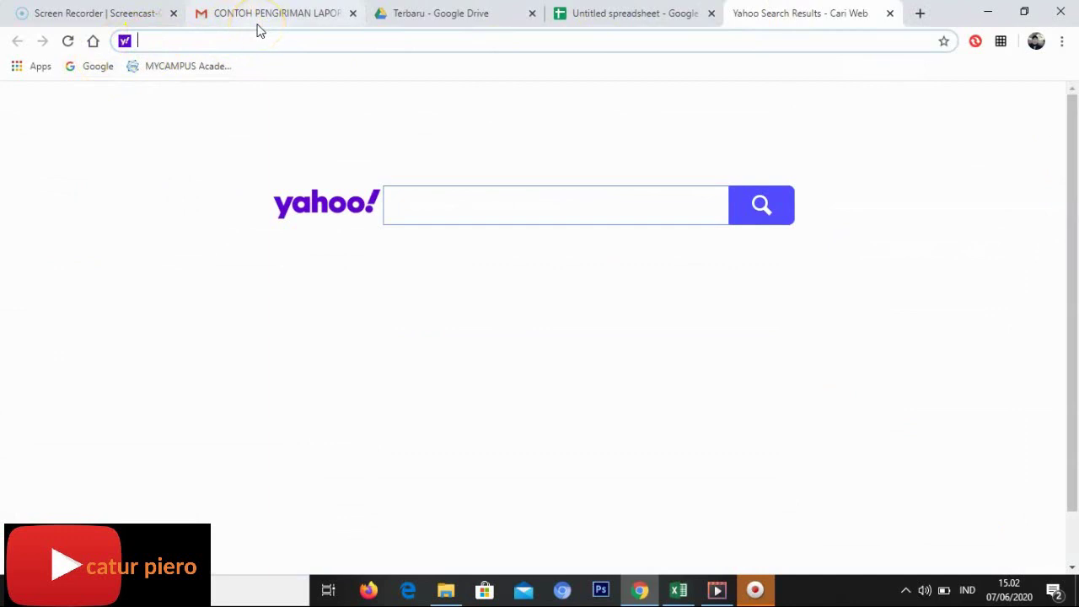
{"action": "type", "text": "yahoo mail"}
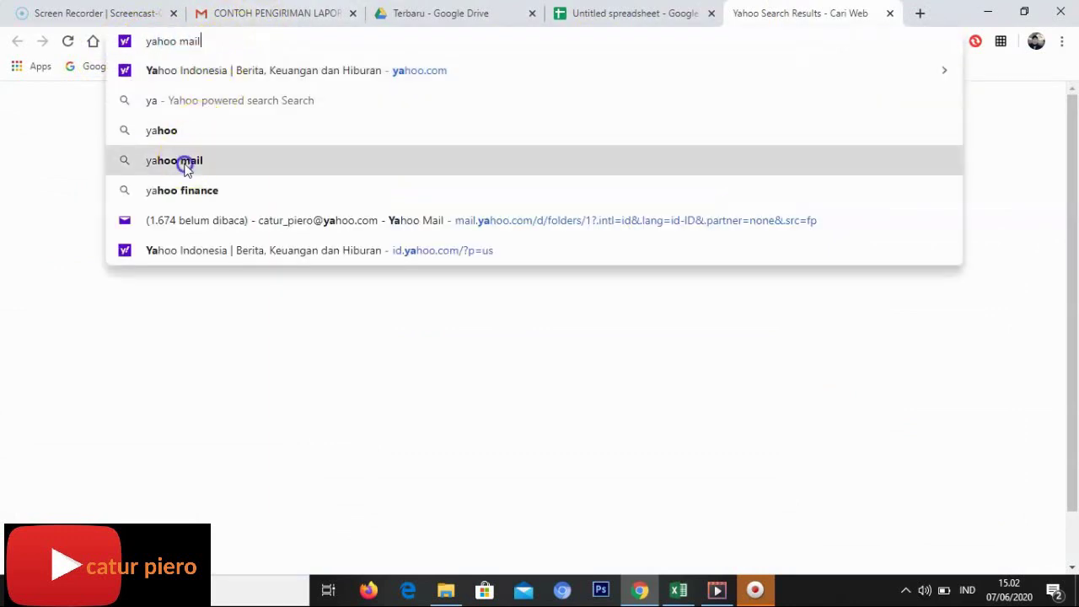
{"action": "left_click", "coordinate": [181, 160]}
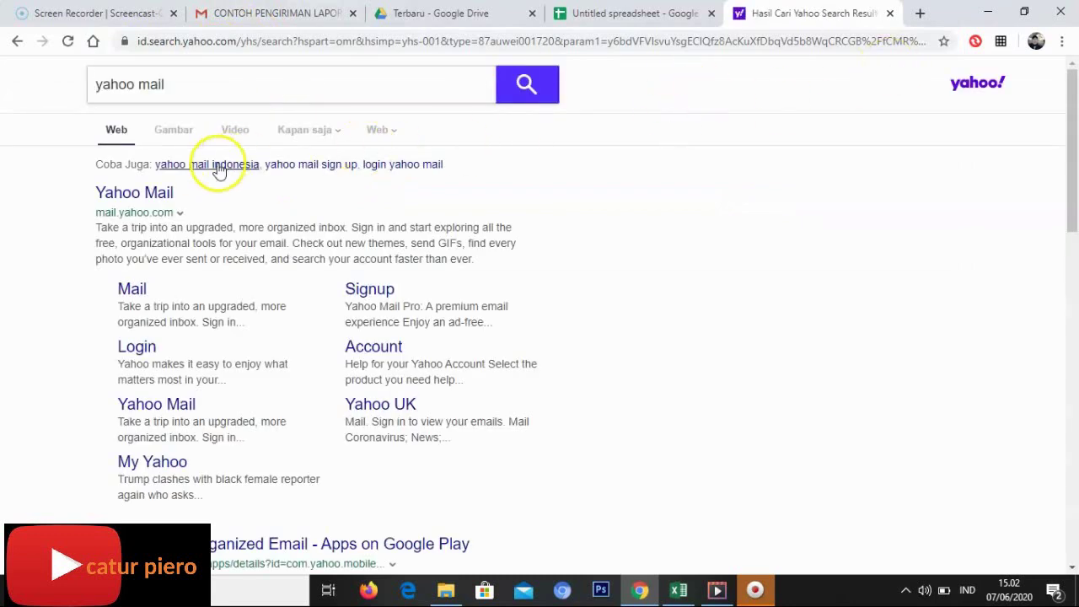
{"action": "left_click", "coordinate": [128, 196]}
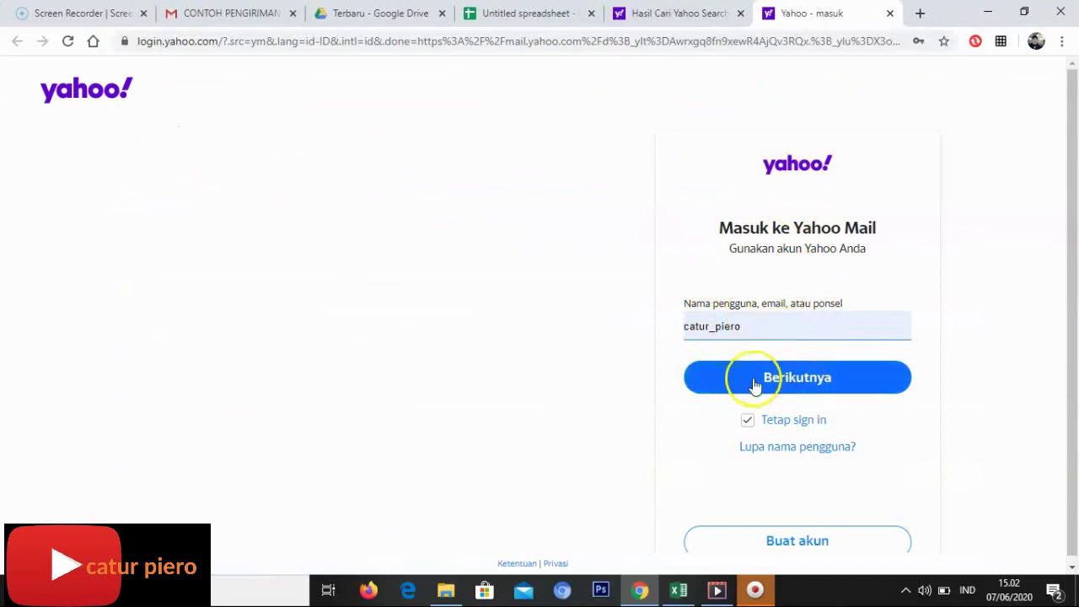
Sign in to Yahoo Mail with the prefilled username and the saved account password
{"action": "left_click", "coordinate": [755, 386]}
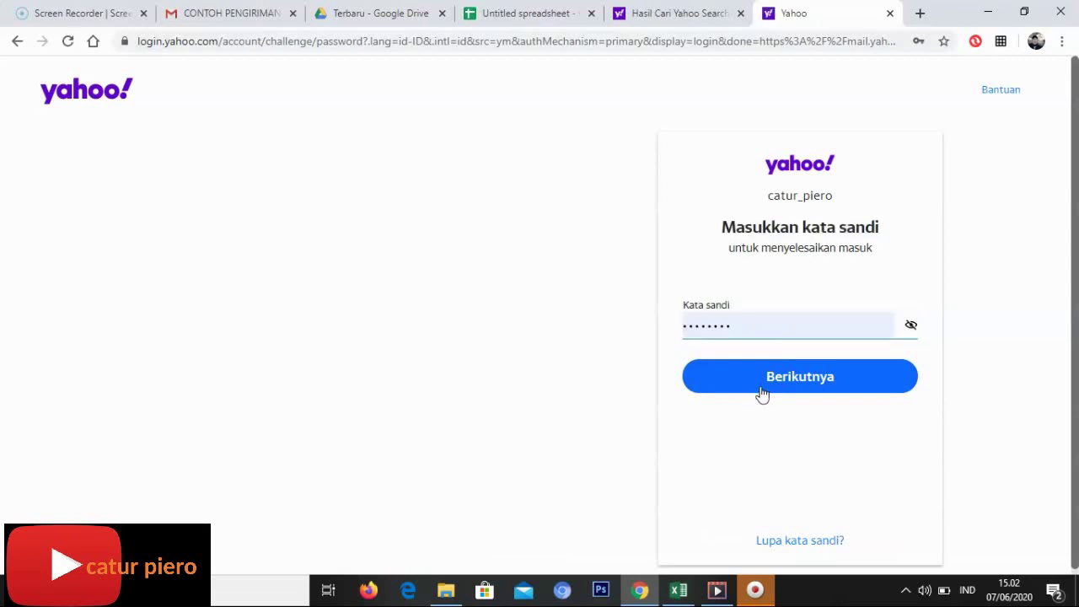
{"action": "left_click", "coordinate": [767, 294]}
{"action": "left_click", "coordinate": [763, 373]}
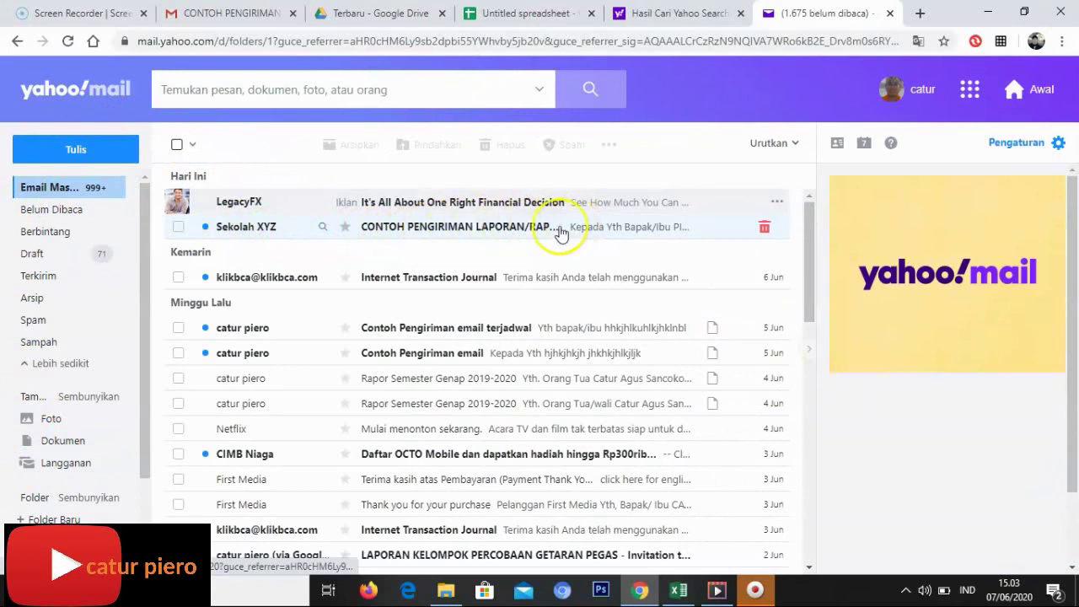
Open the CONTOH PENGIRIMAN LAPORAN/RAPOR email from Sekolah XYZ and check the Opened figure in the spreadsheet's Tracking Report
{"action": "left_click", "coordinate": [459, 234]}
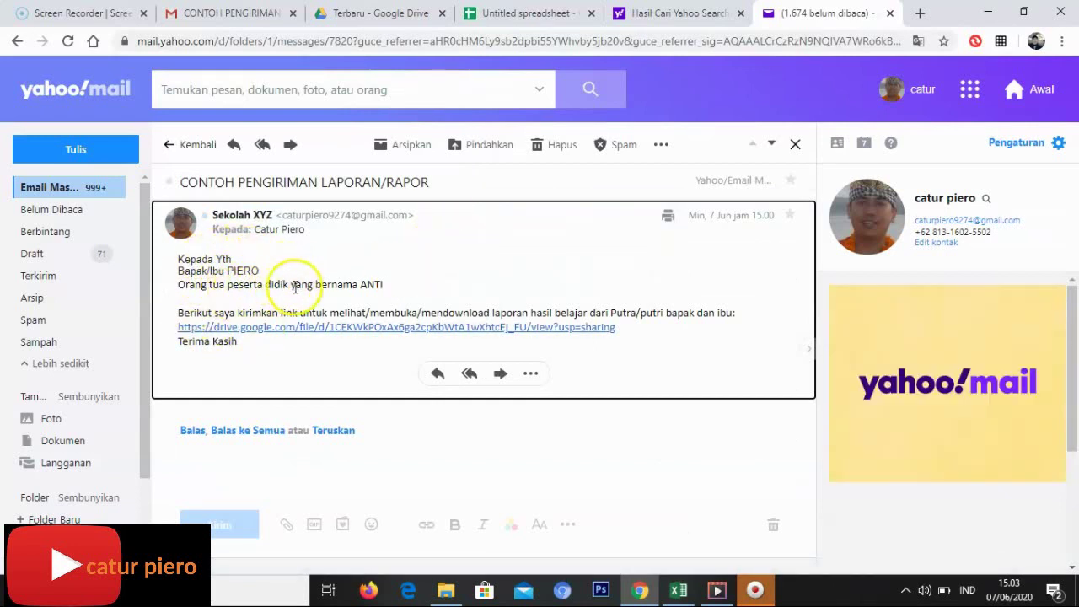
{"action": "left_click", "coordinate": [525, 12]}
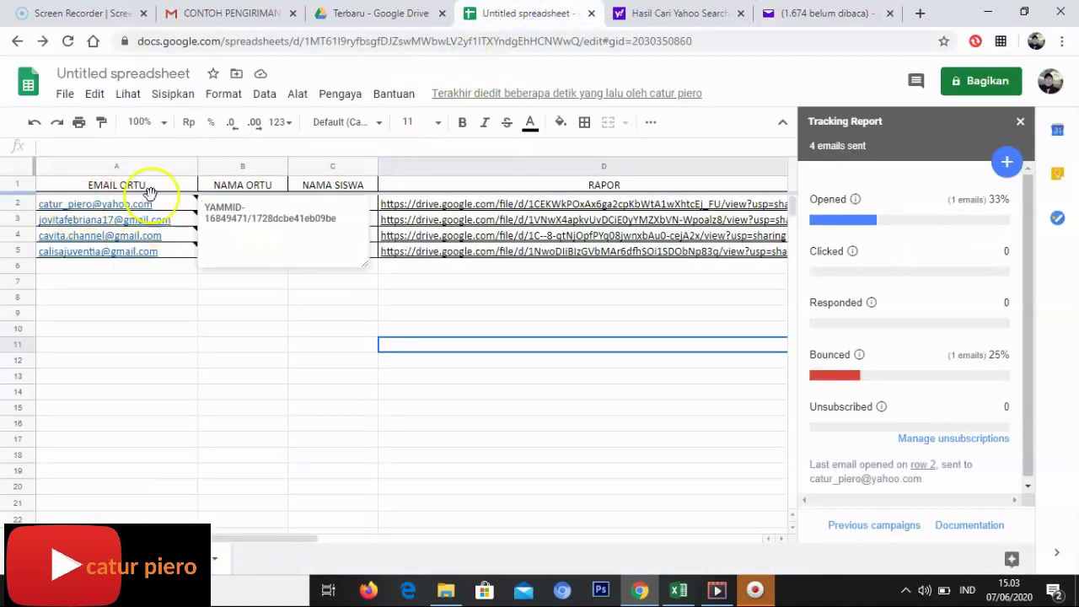
{"action": "left_click", "coordinate": [300, 328]}
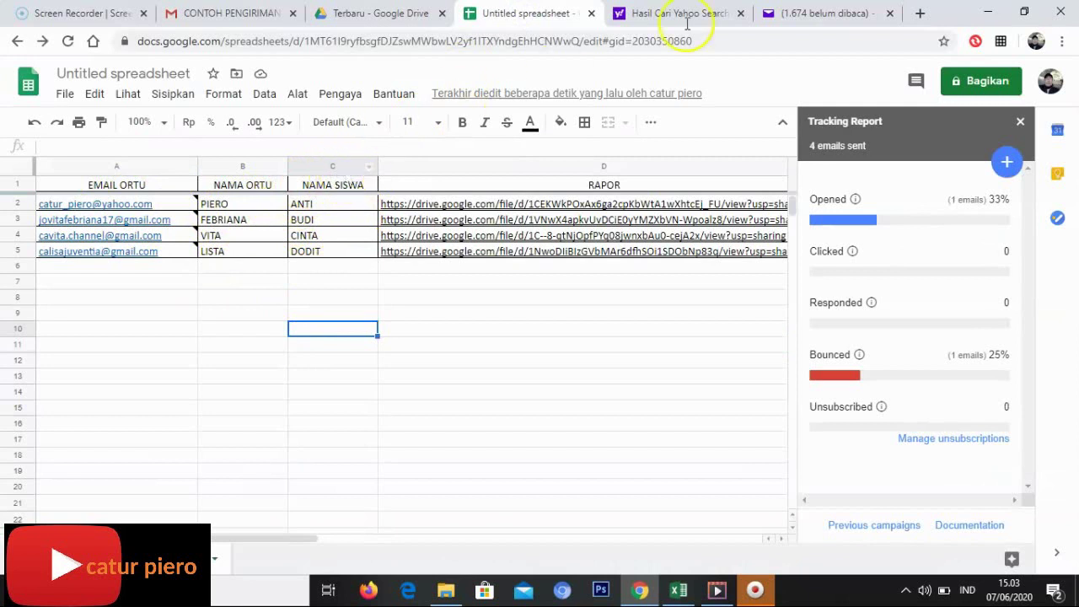
Return to the Yahoo email, open its Drive link to view the report-card PDF, and close the PDF
{"action": "left_click", "coordinate": [802, 13]}
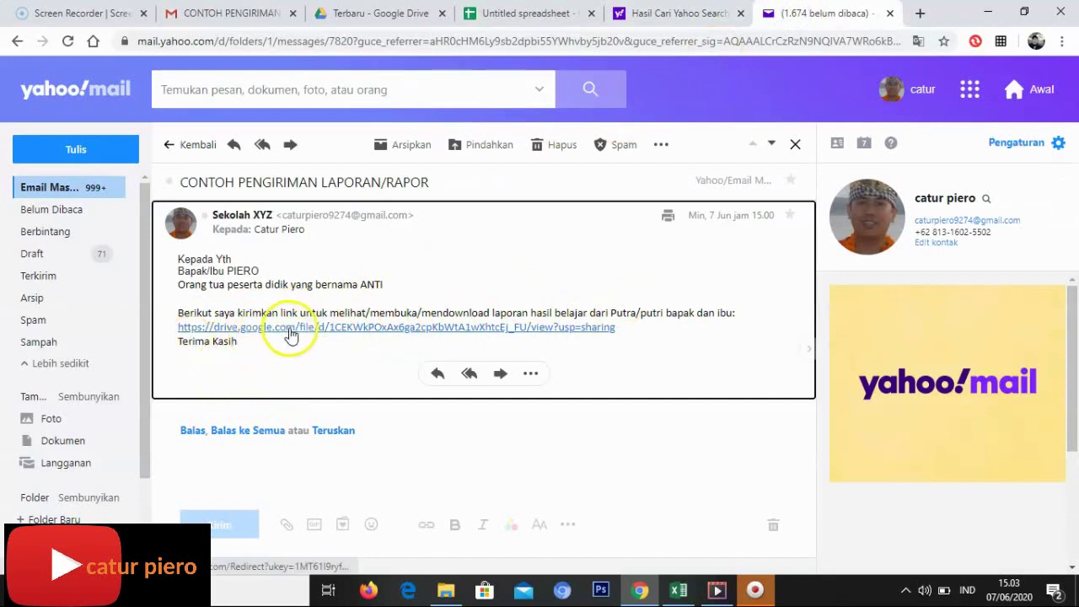
{"action": "left_click", "coordinate": [320, 331]}
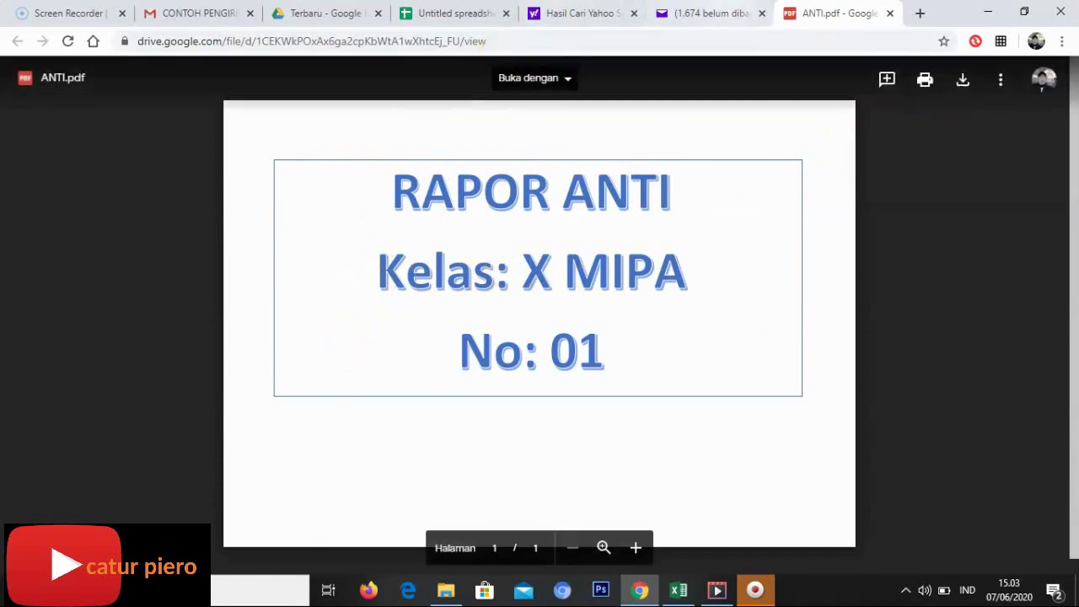
{"action": "left_click", "coordinate": [891, 14]}
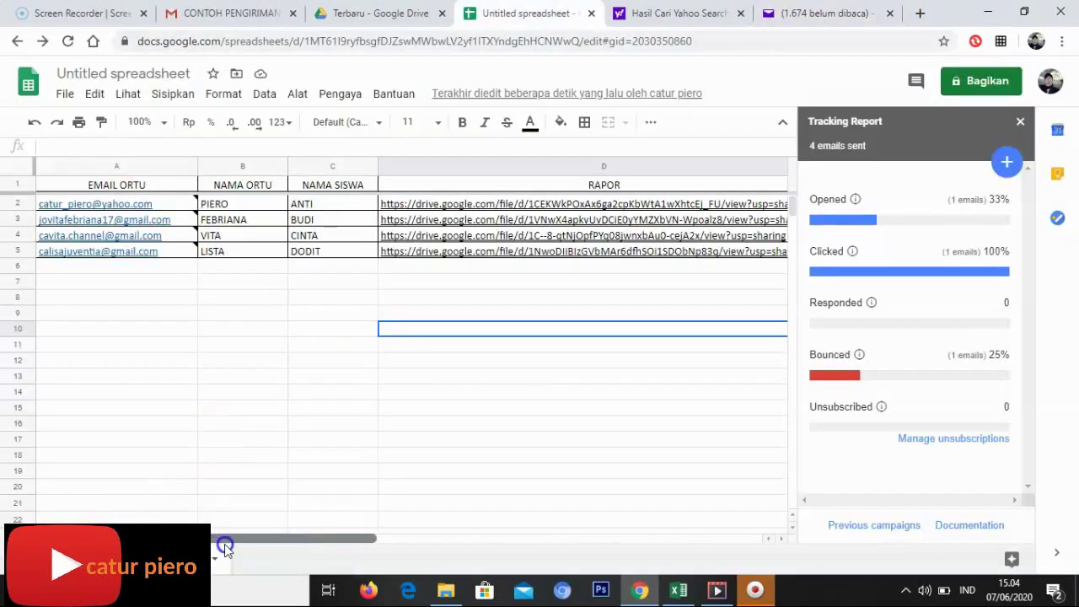
Back in the spreadsheet, examine the updated merge statuses, the Tracking Report and the note on the row 5 status
{"action": "left_click_drag", "start_coordinate": [223, 544], "coordinate": [312, 554]}
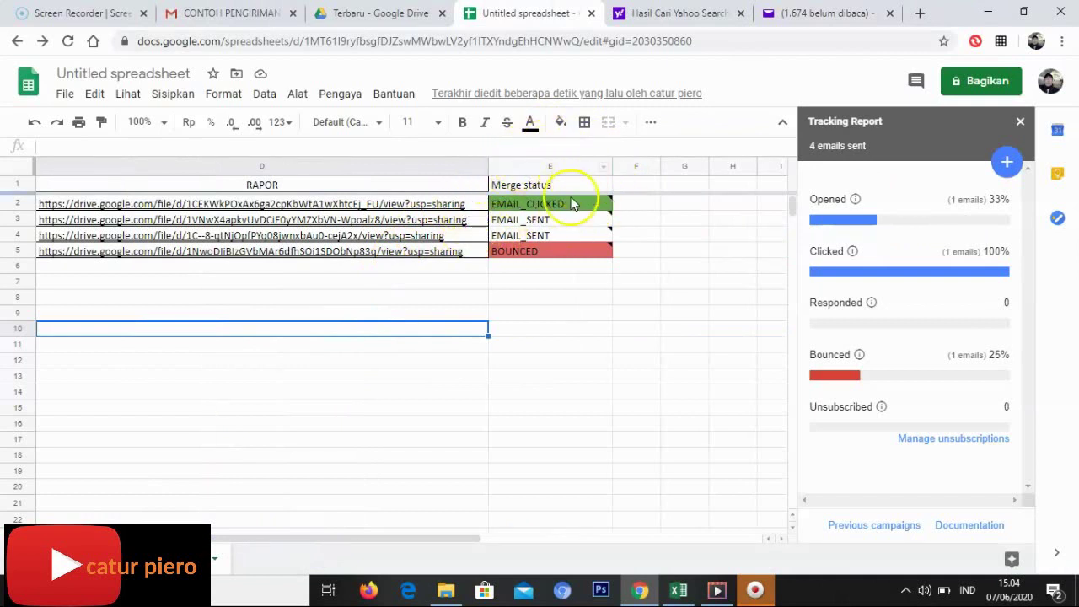
{"action": "mouse_move", "coordinate": [524, 208]}
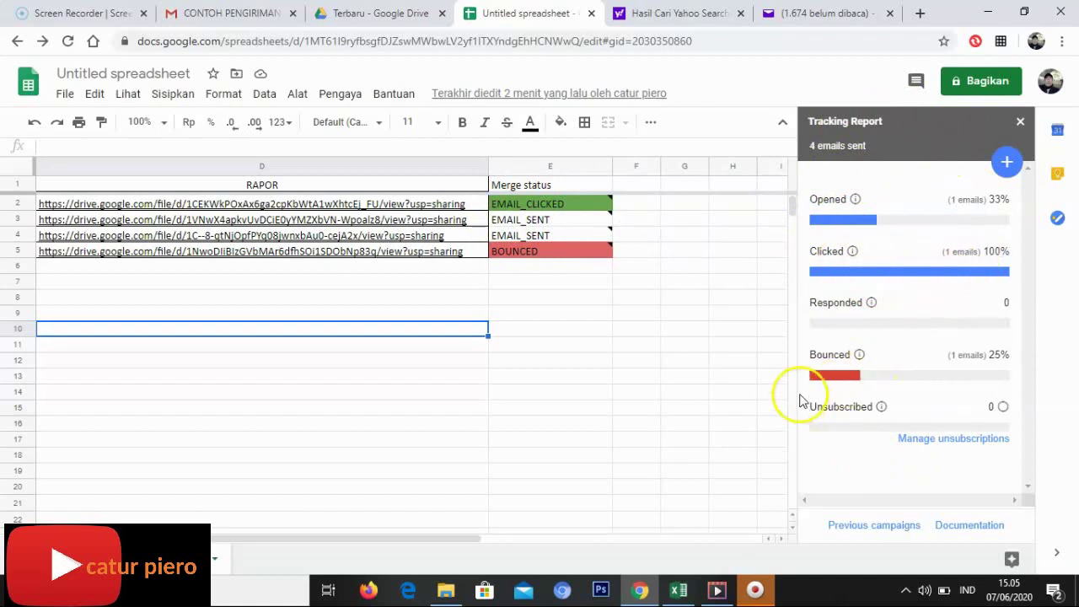
{"action": "mouse_move", "coordinate": [872, 303]}
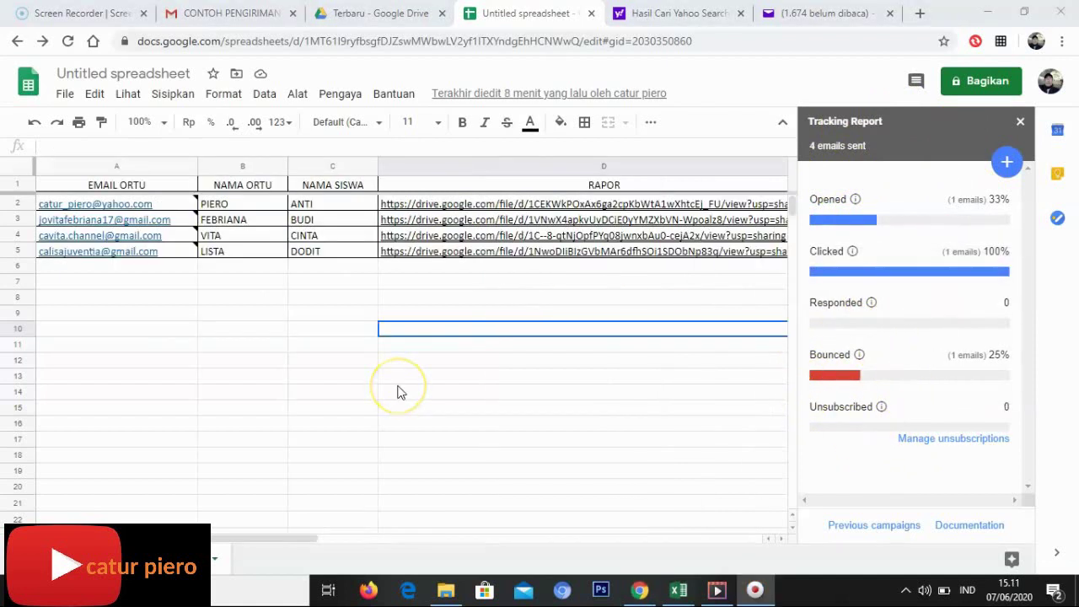
{"action": "left_click", "coordinate": [277, 542]}
{"action": "left_click_drag", "start_coordinate": [277, 544], "coordinate": [360, 519]}
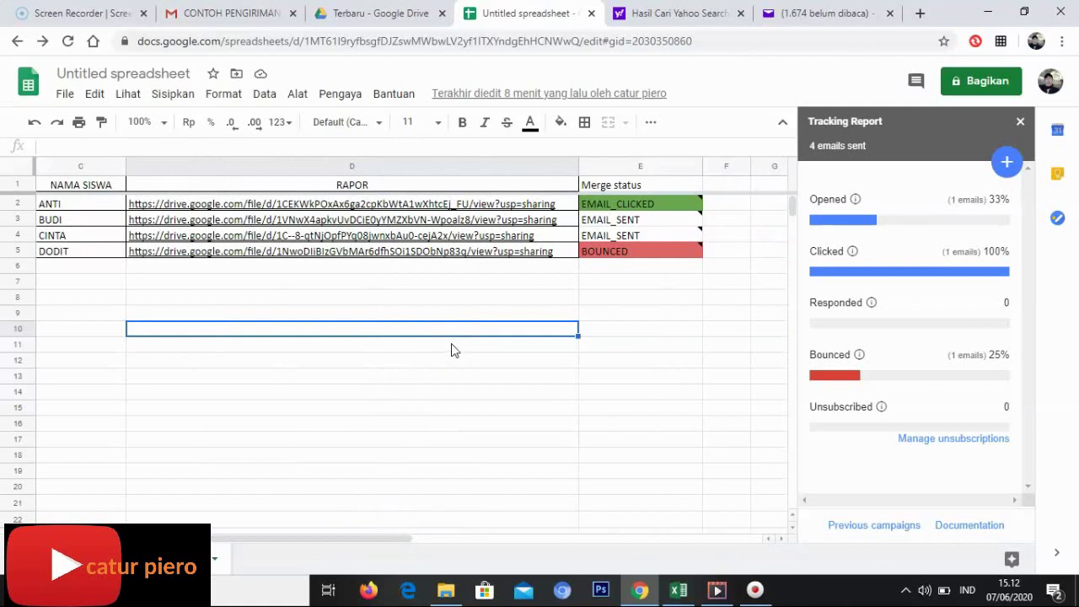
{"action": "mouse_move", "coordinate": [646, 258]}
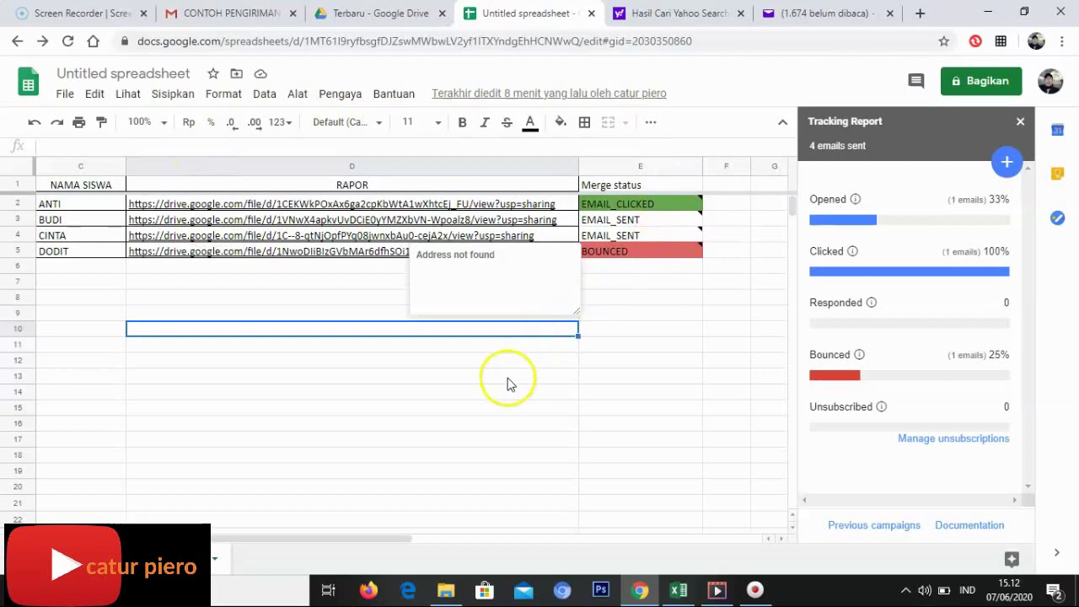